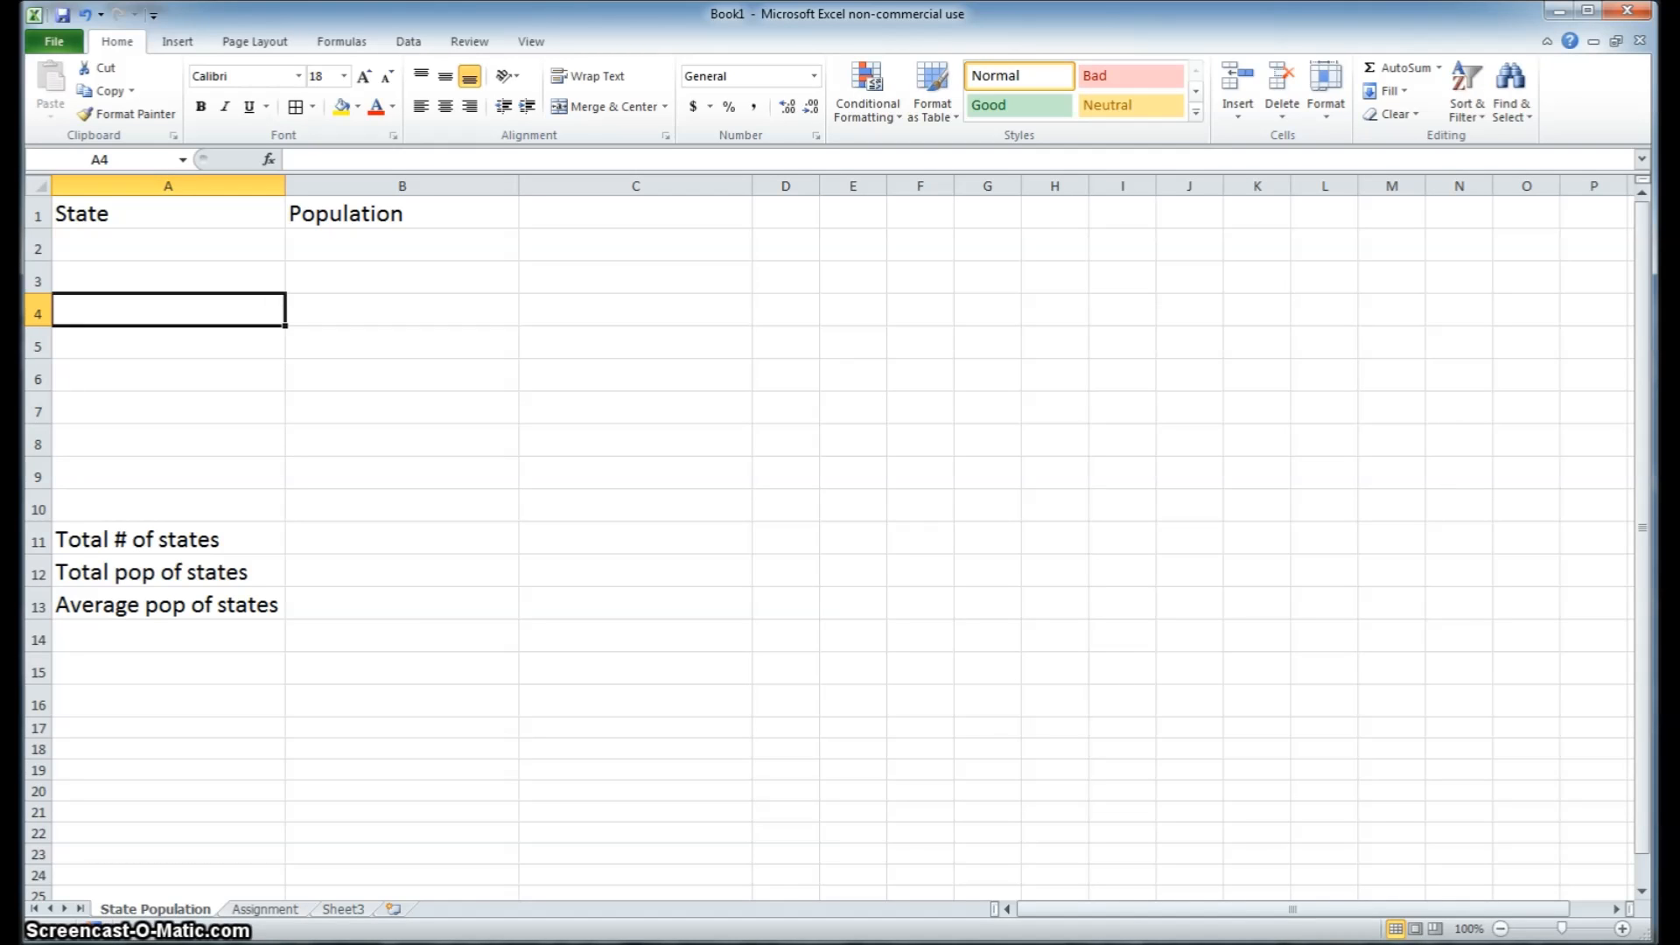
click(242, 937)
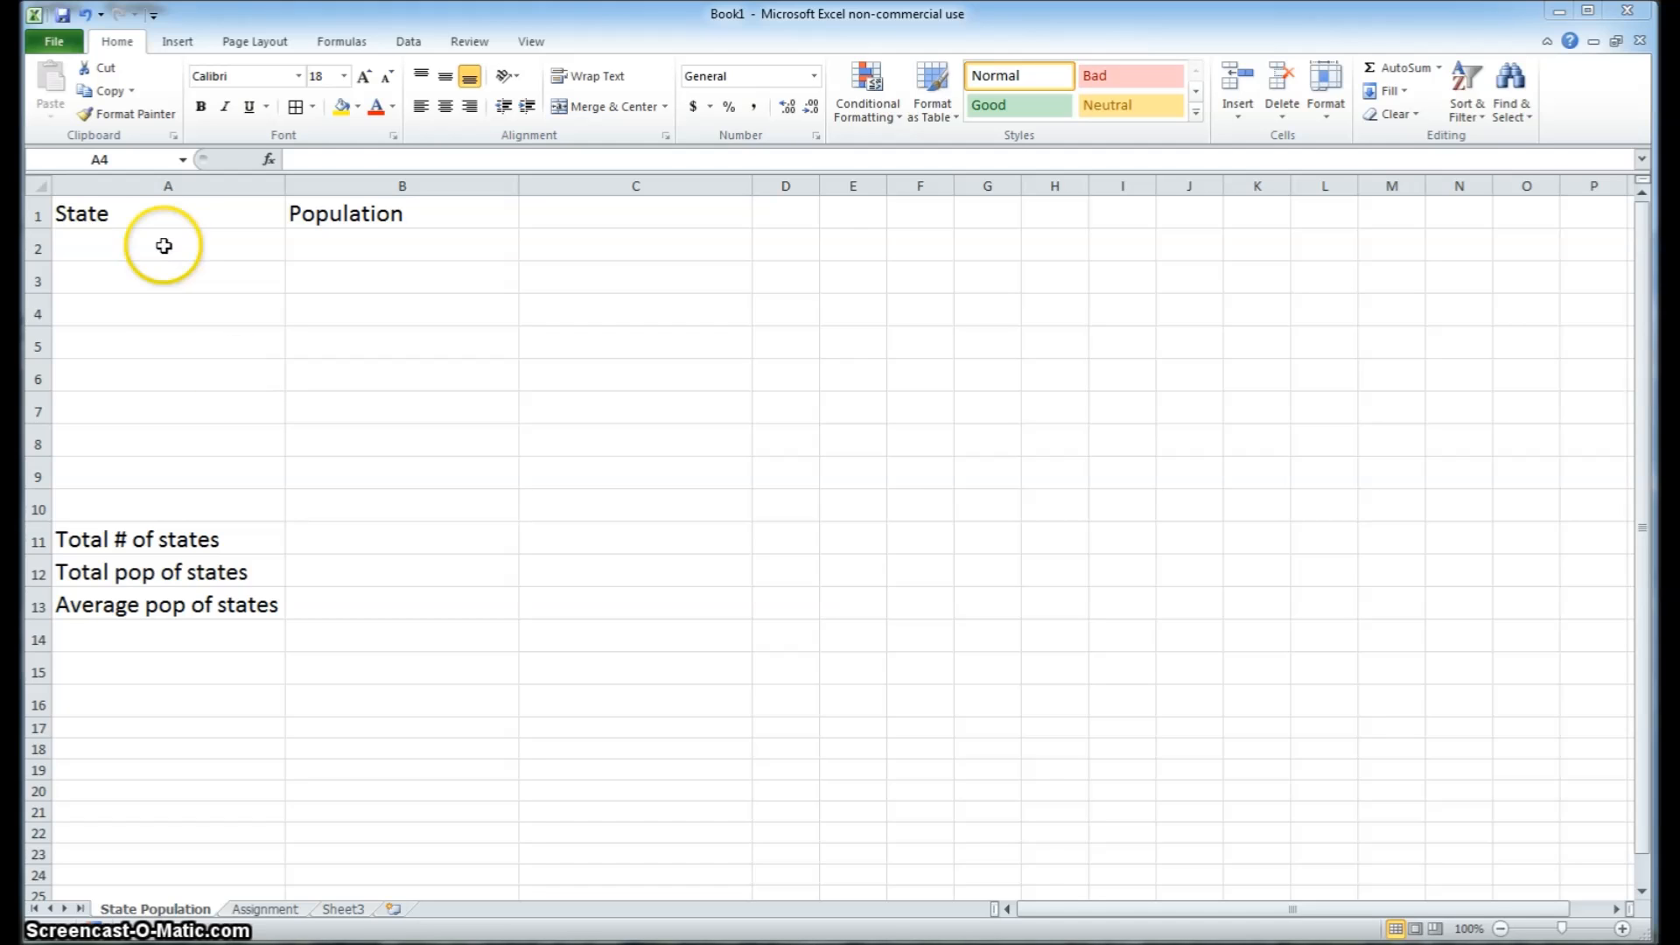
Enter California, Texas and New York in cells A2 to A4 under the State heading
click(164, 245)
click(164, 246)
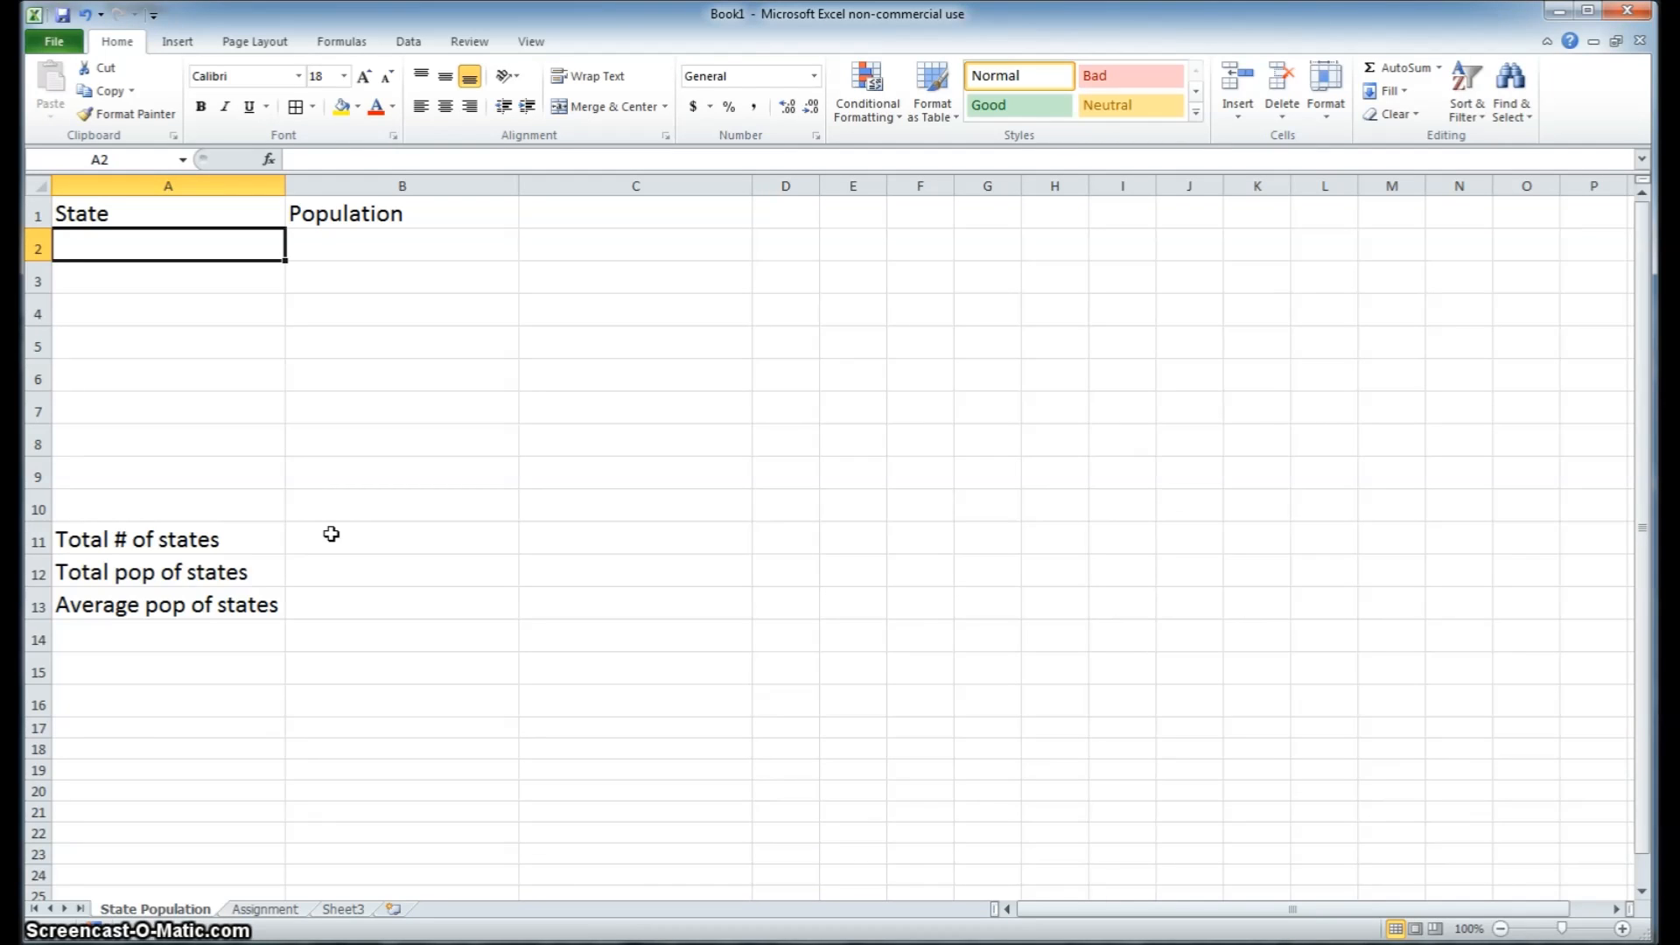
text(California)
key(Return)
text(Text)
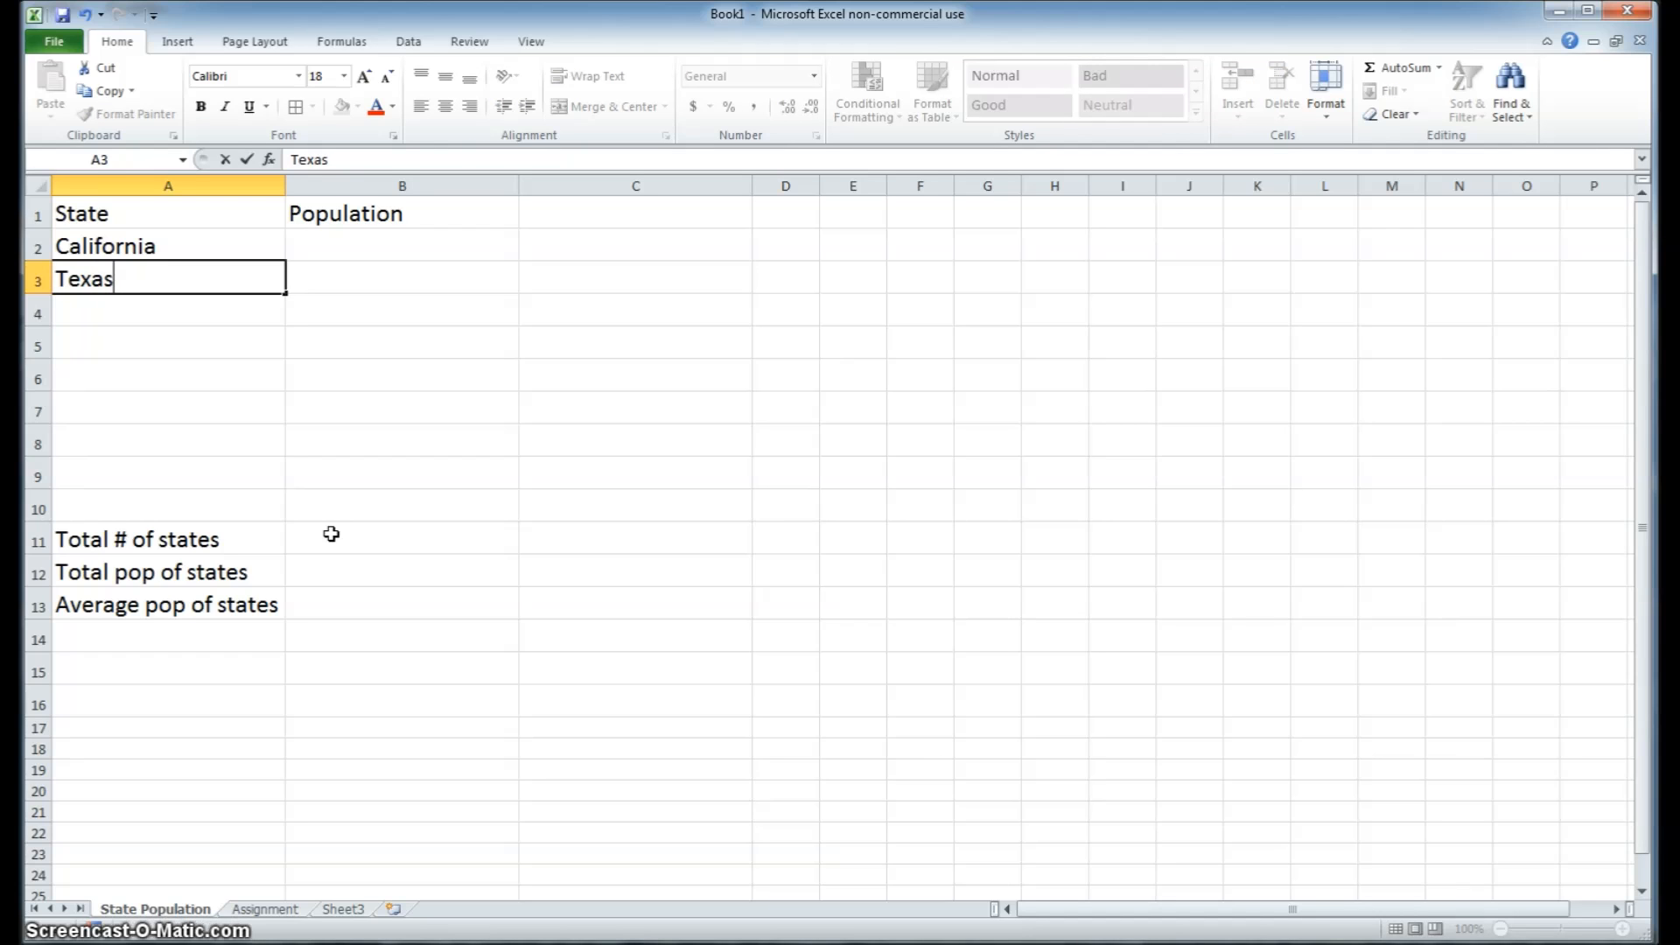
key(Return)
text(N)
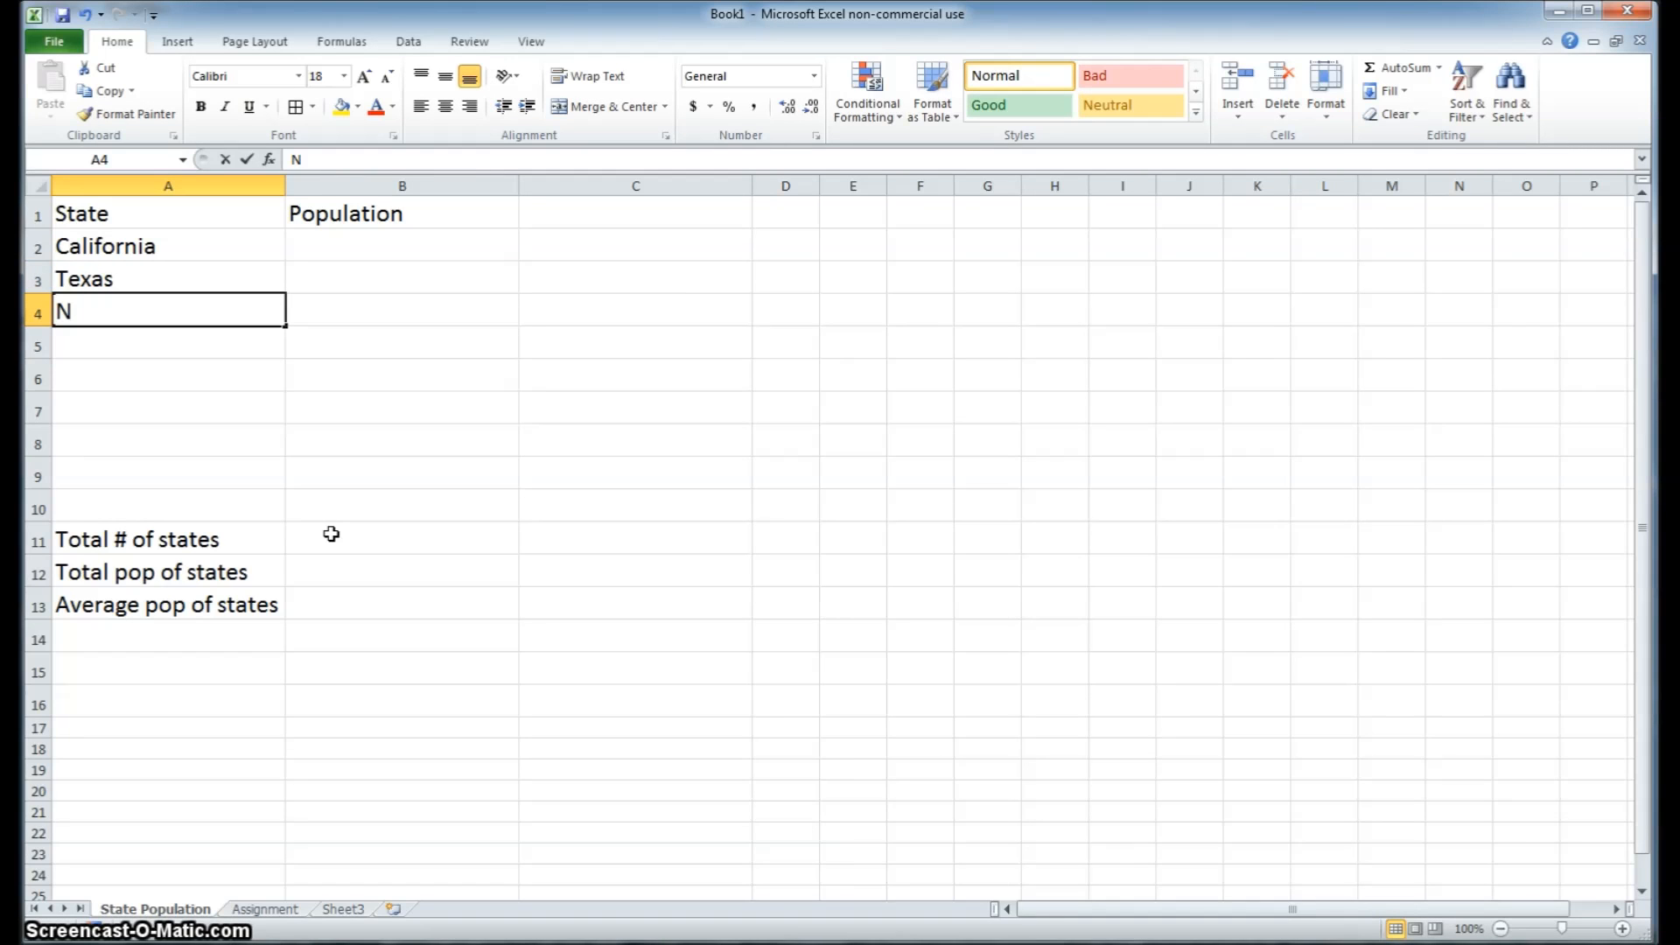
text(ew York)
key(Return)
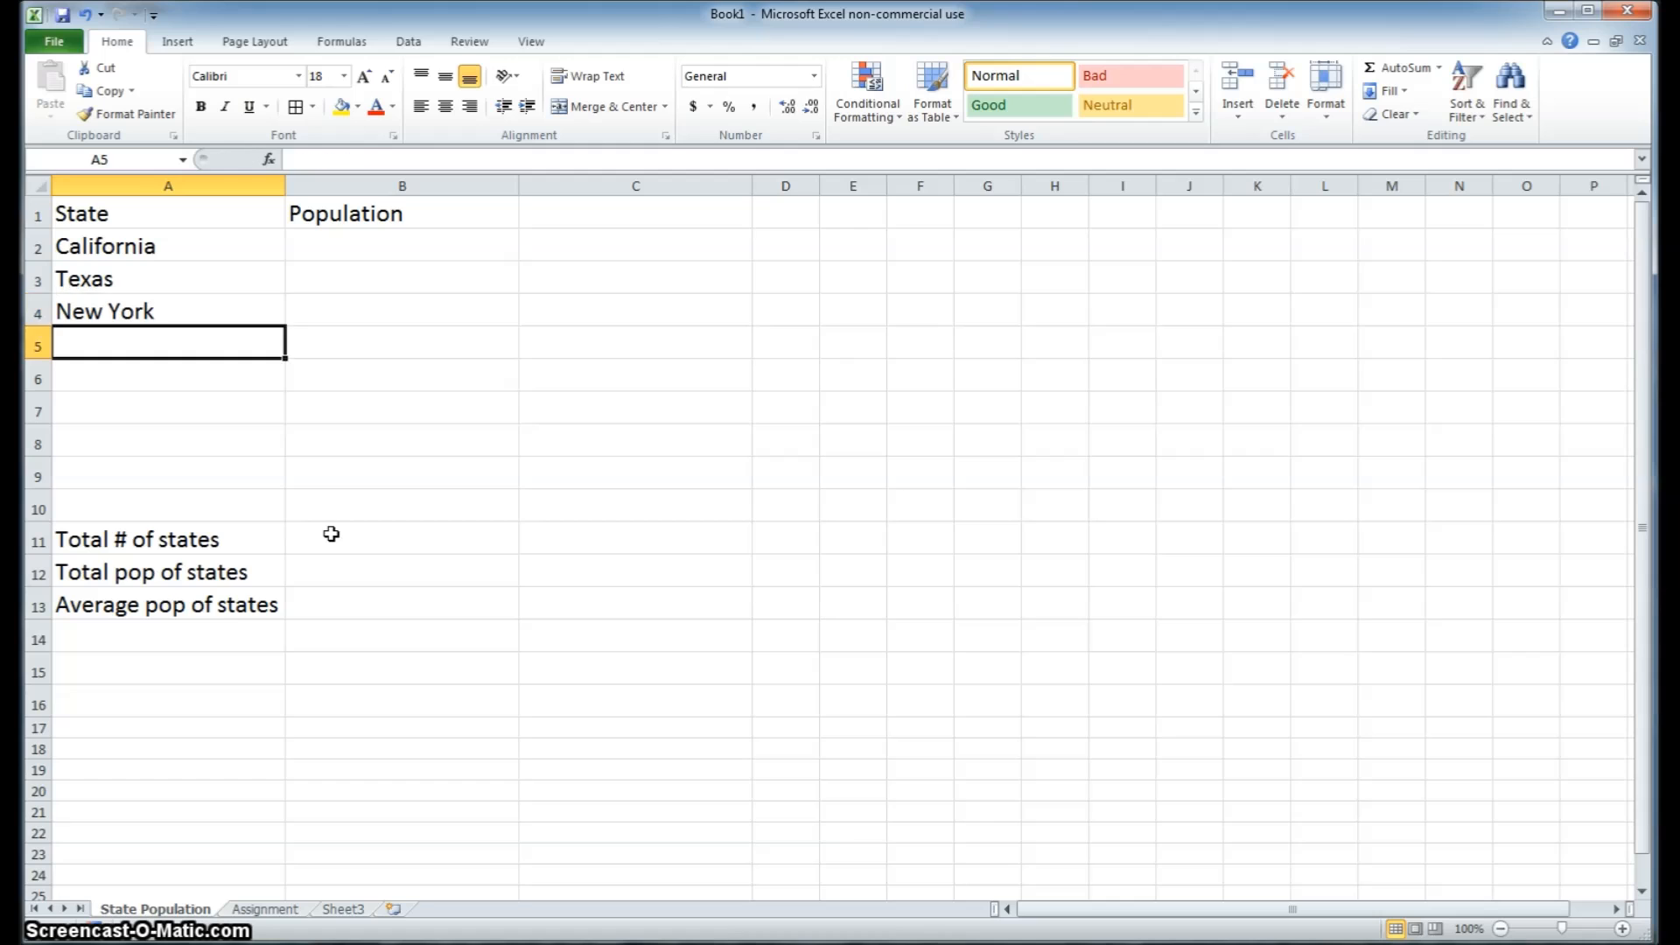
Add Florida and Illinois to the State column in cells A5 and A6
text(Fl)
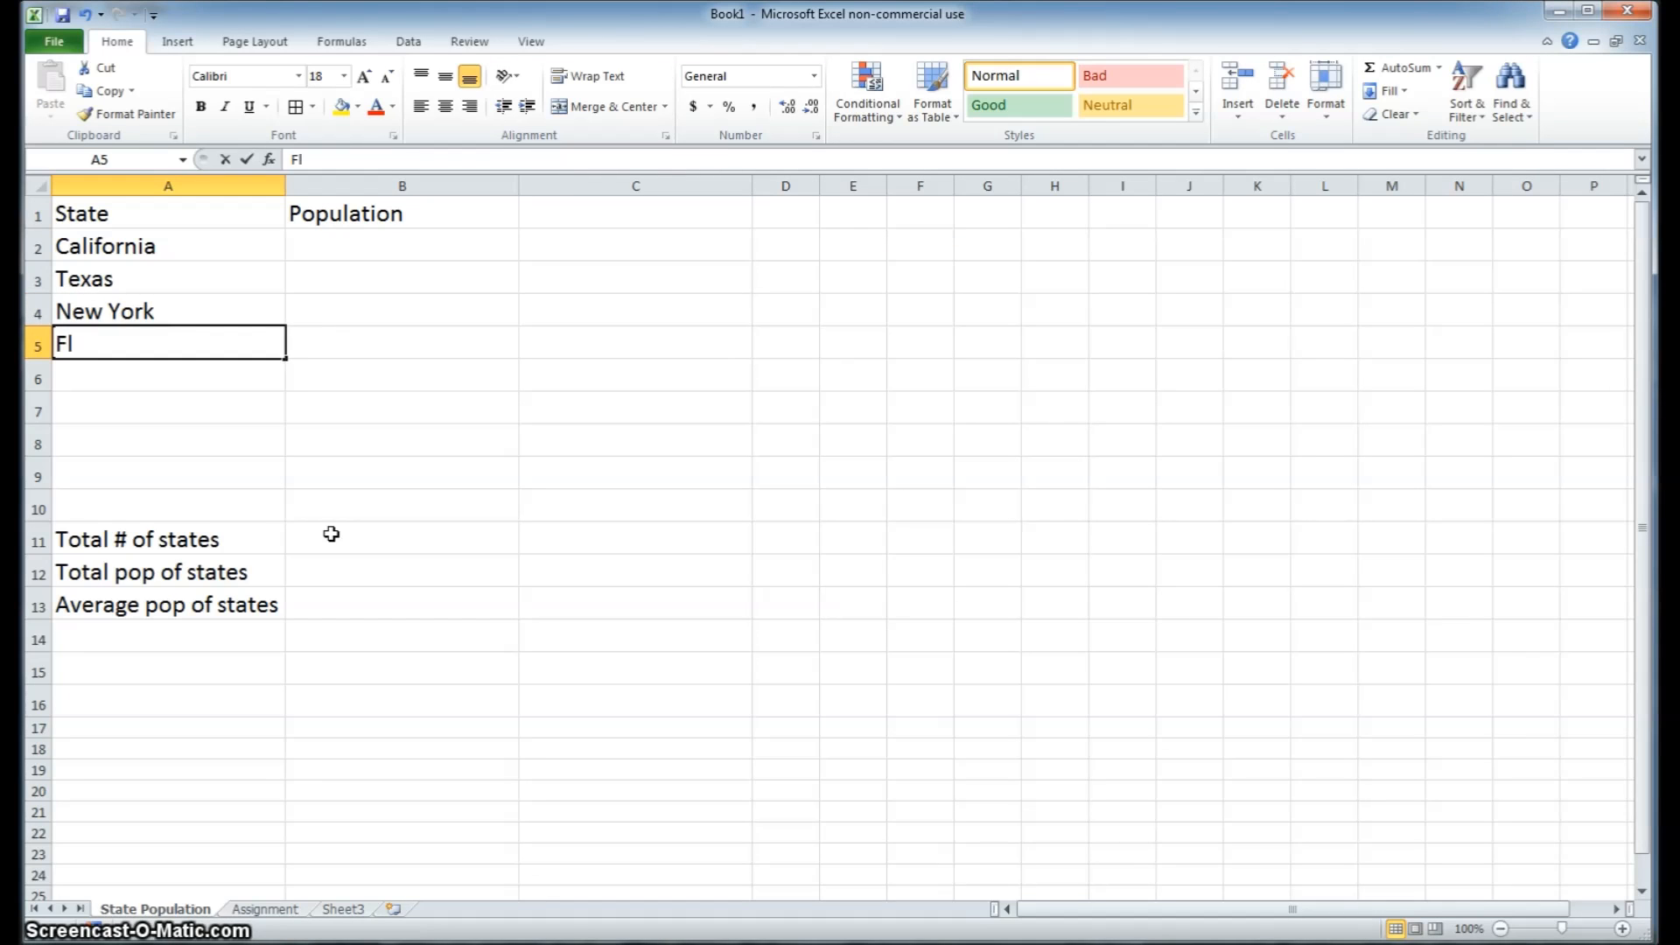
text(orida)
key(Return)
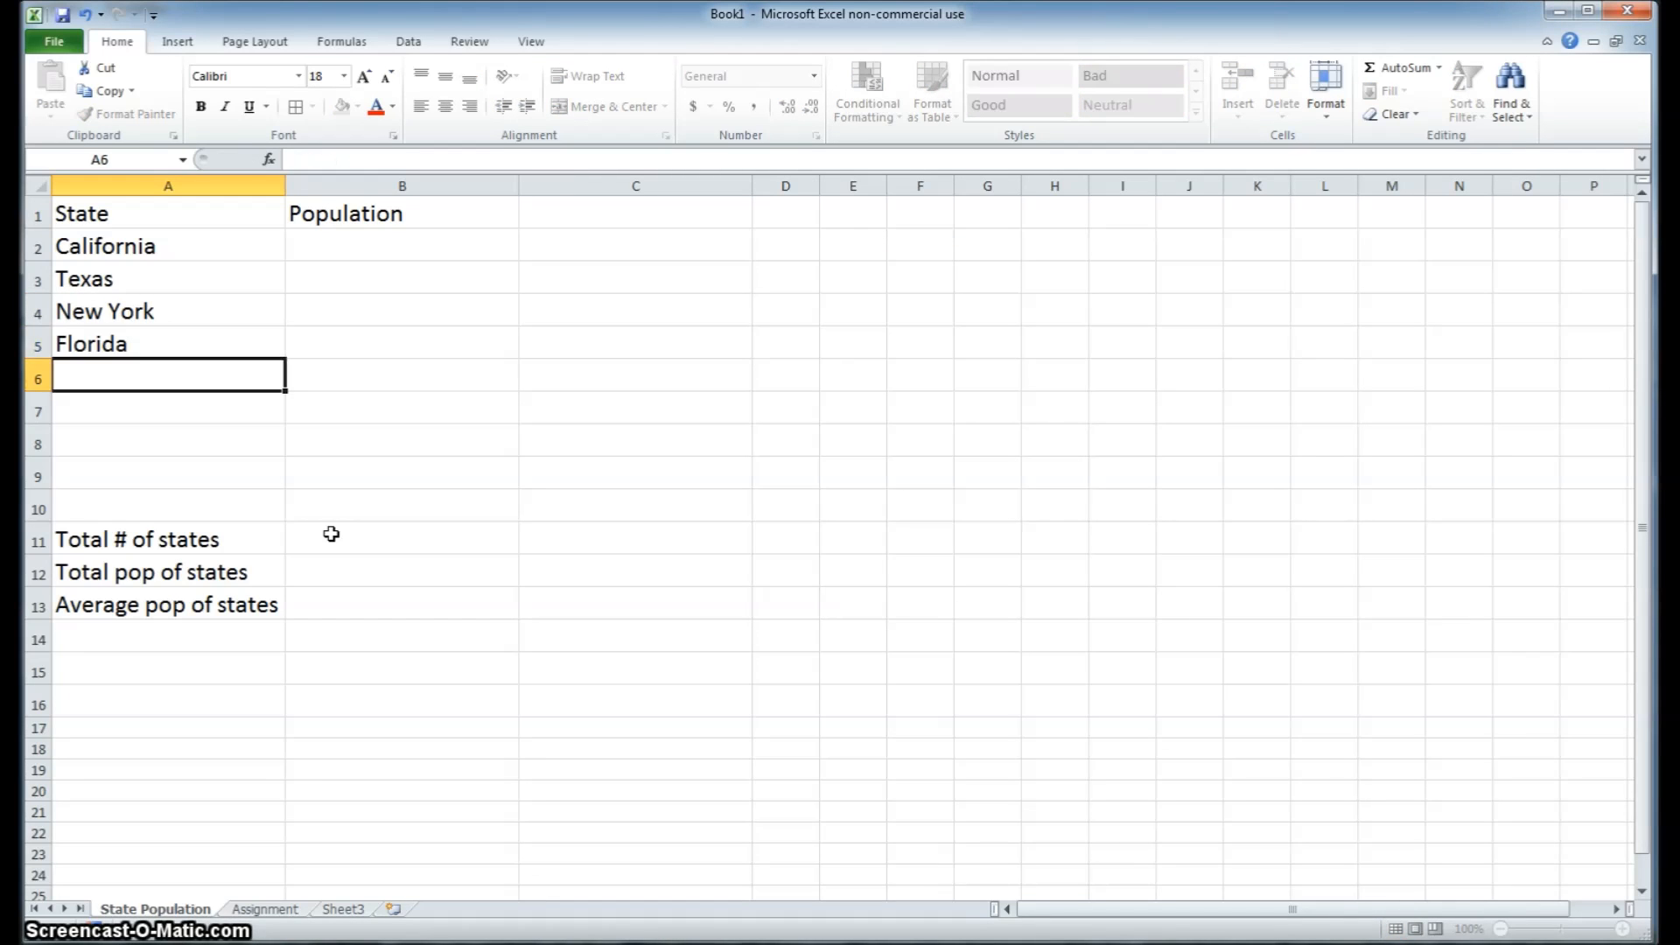
text(I)
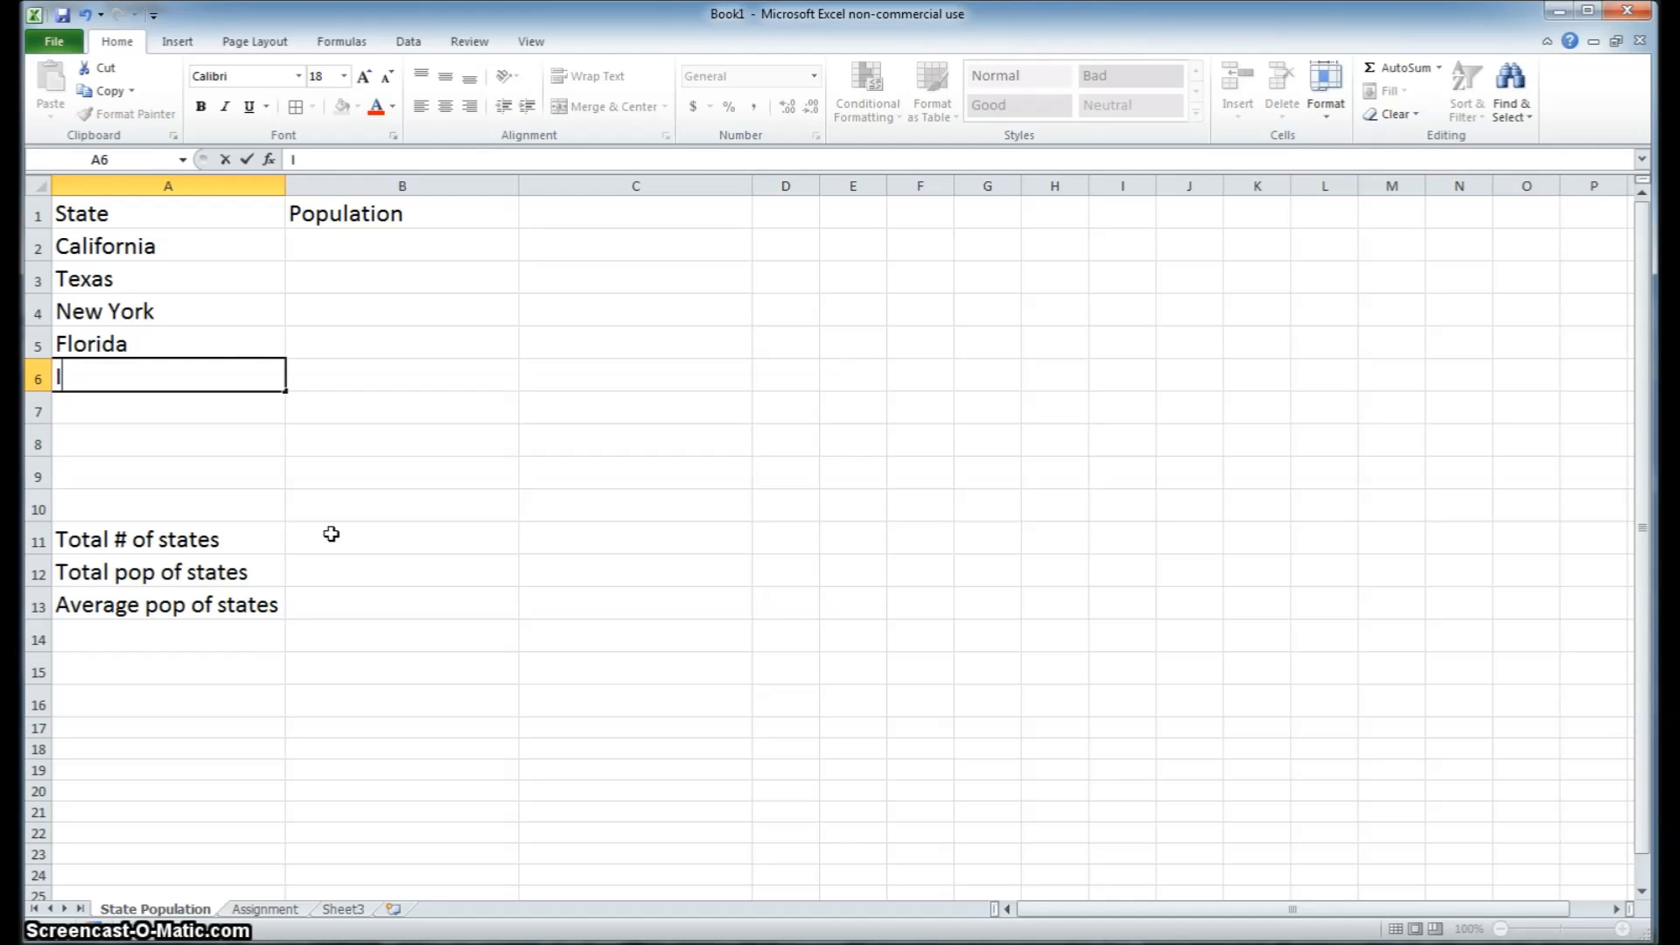
text(llinois)
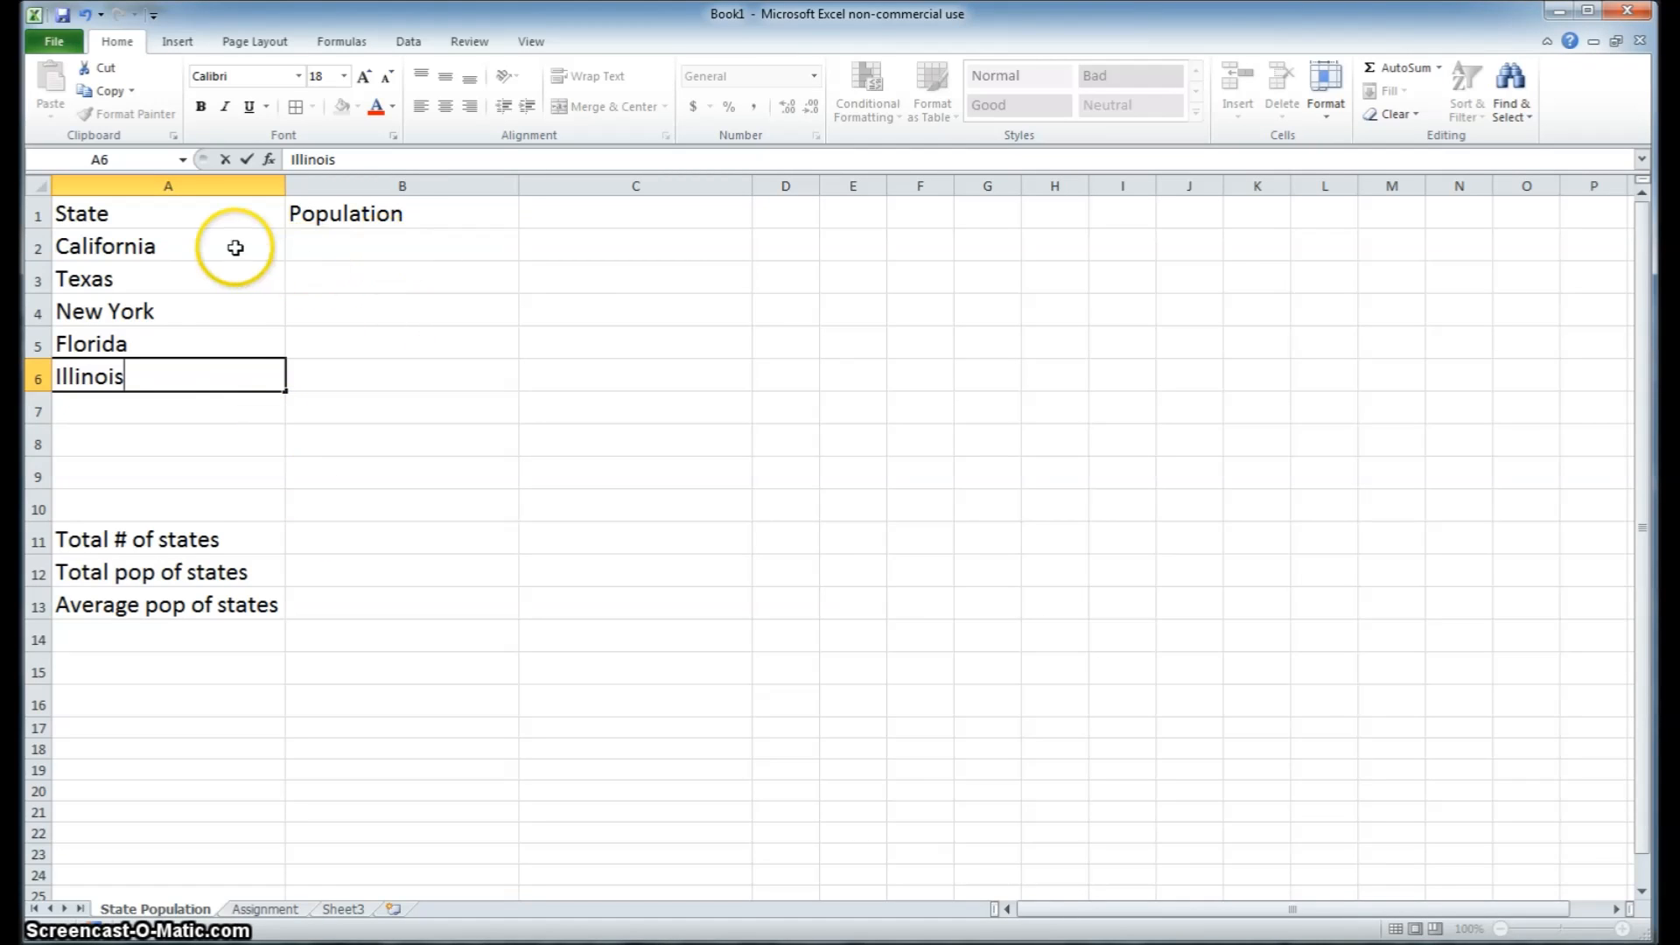
Enter the populations 38330000 for California in B2 and 26440000 for Texas in B3
click(363, 243)
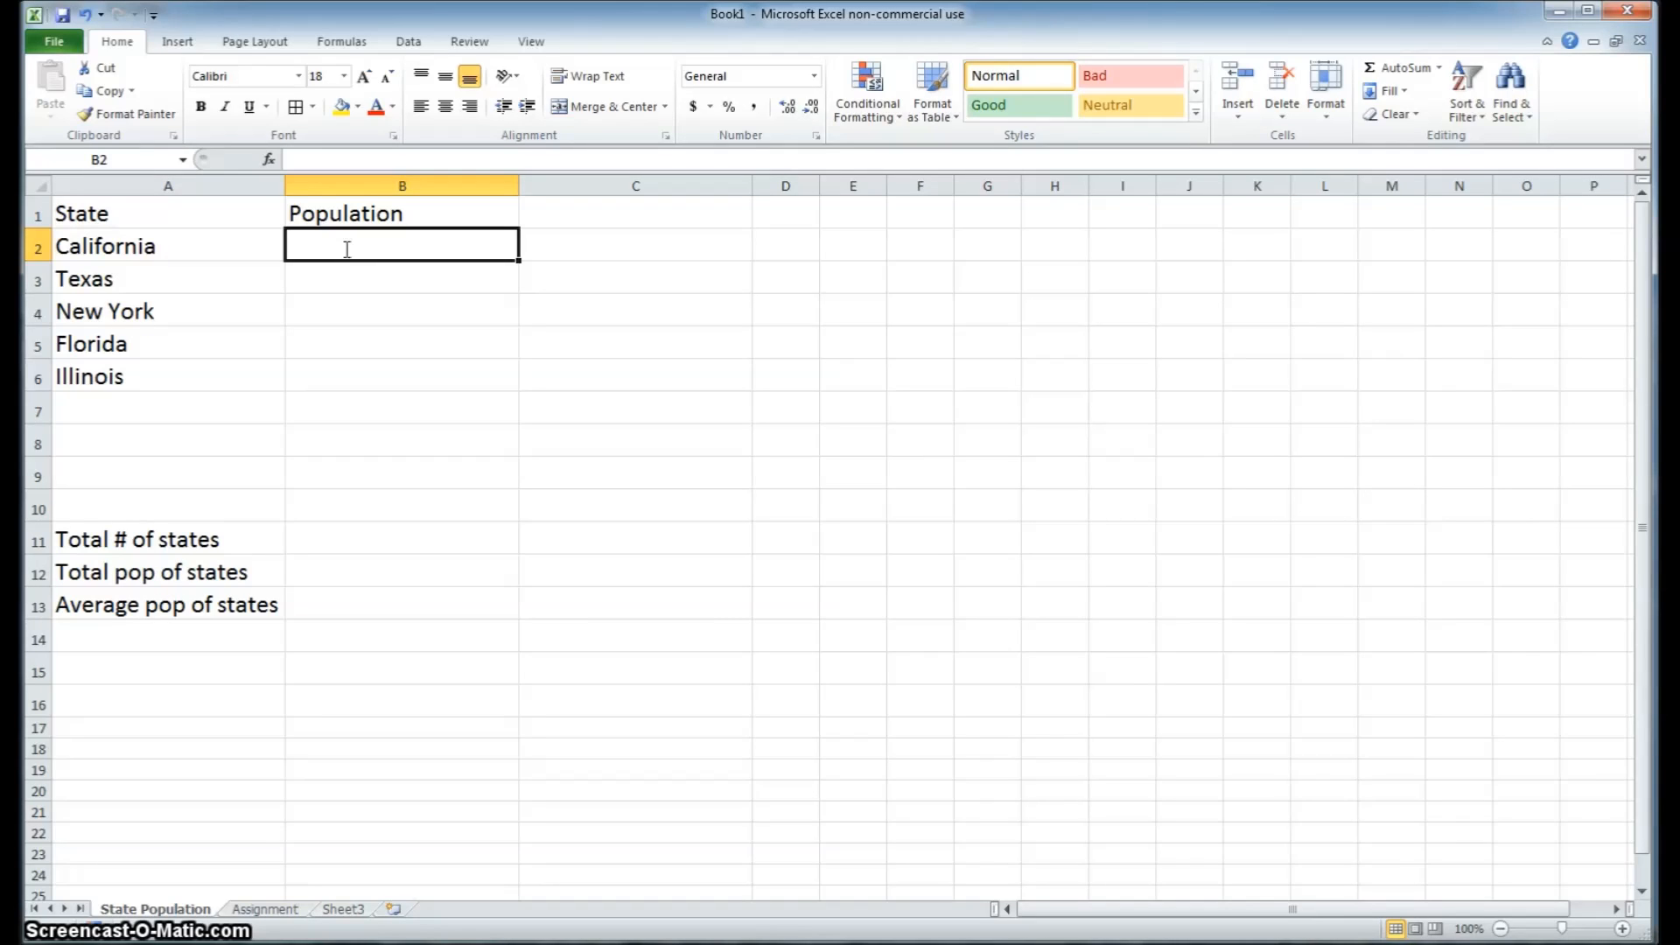
text(38)
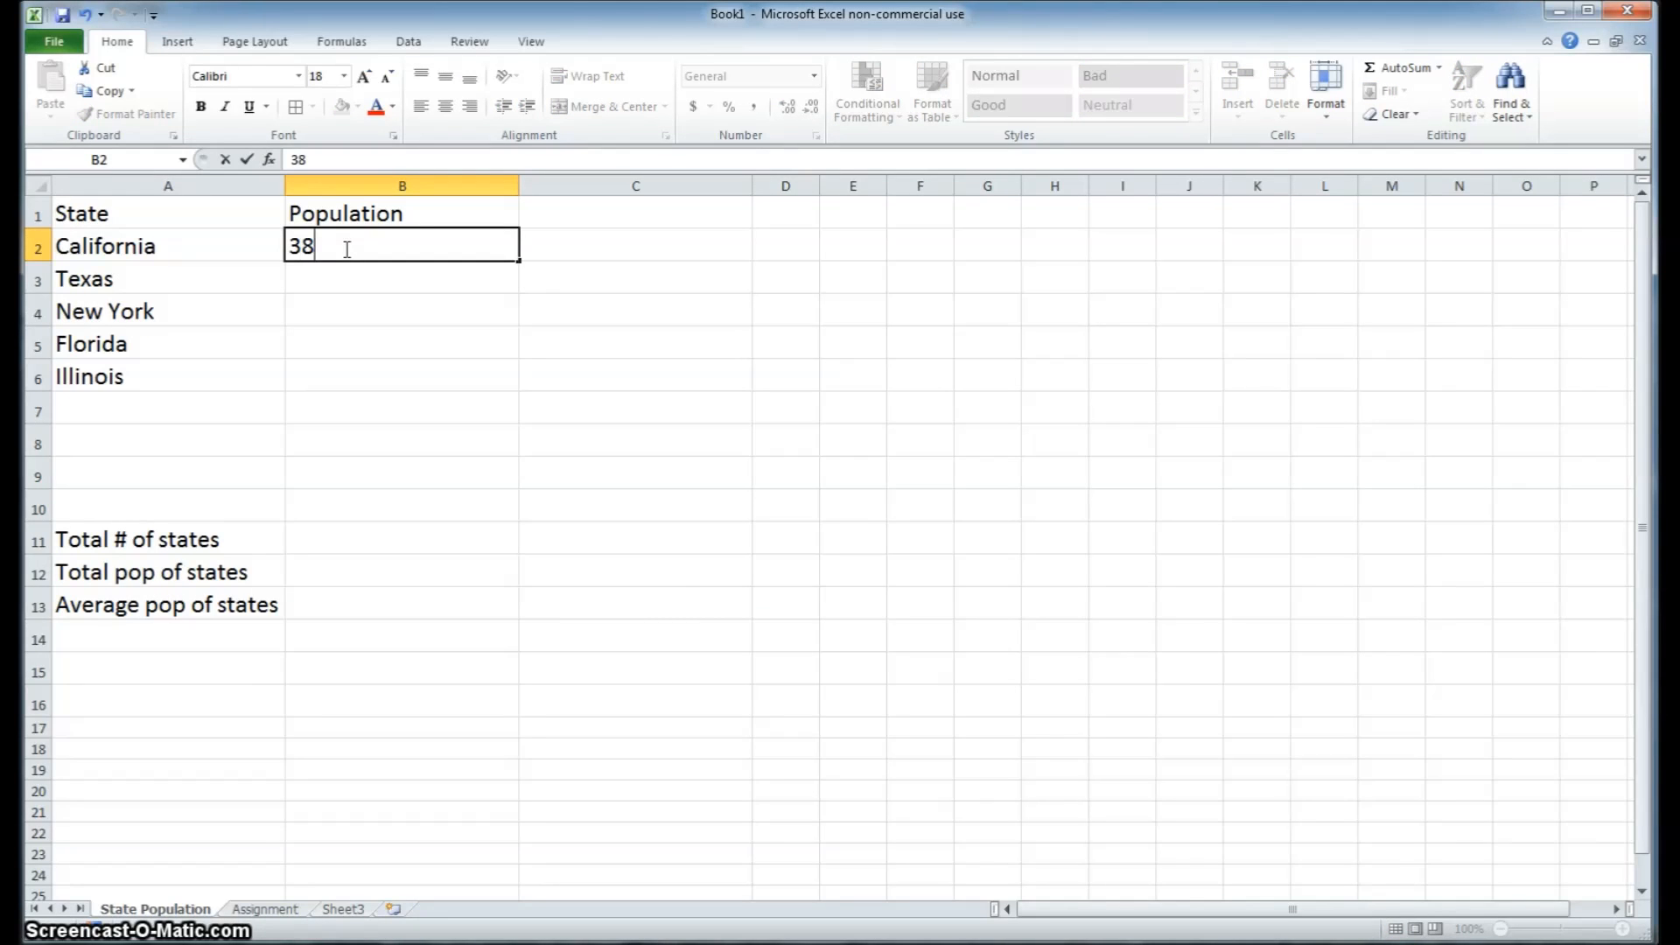
text(330000)
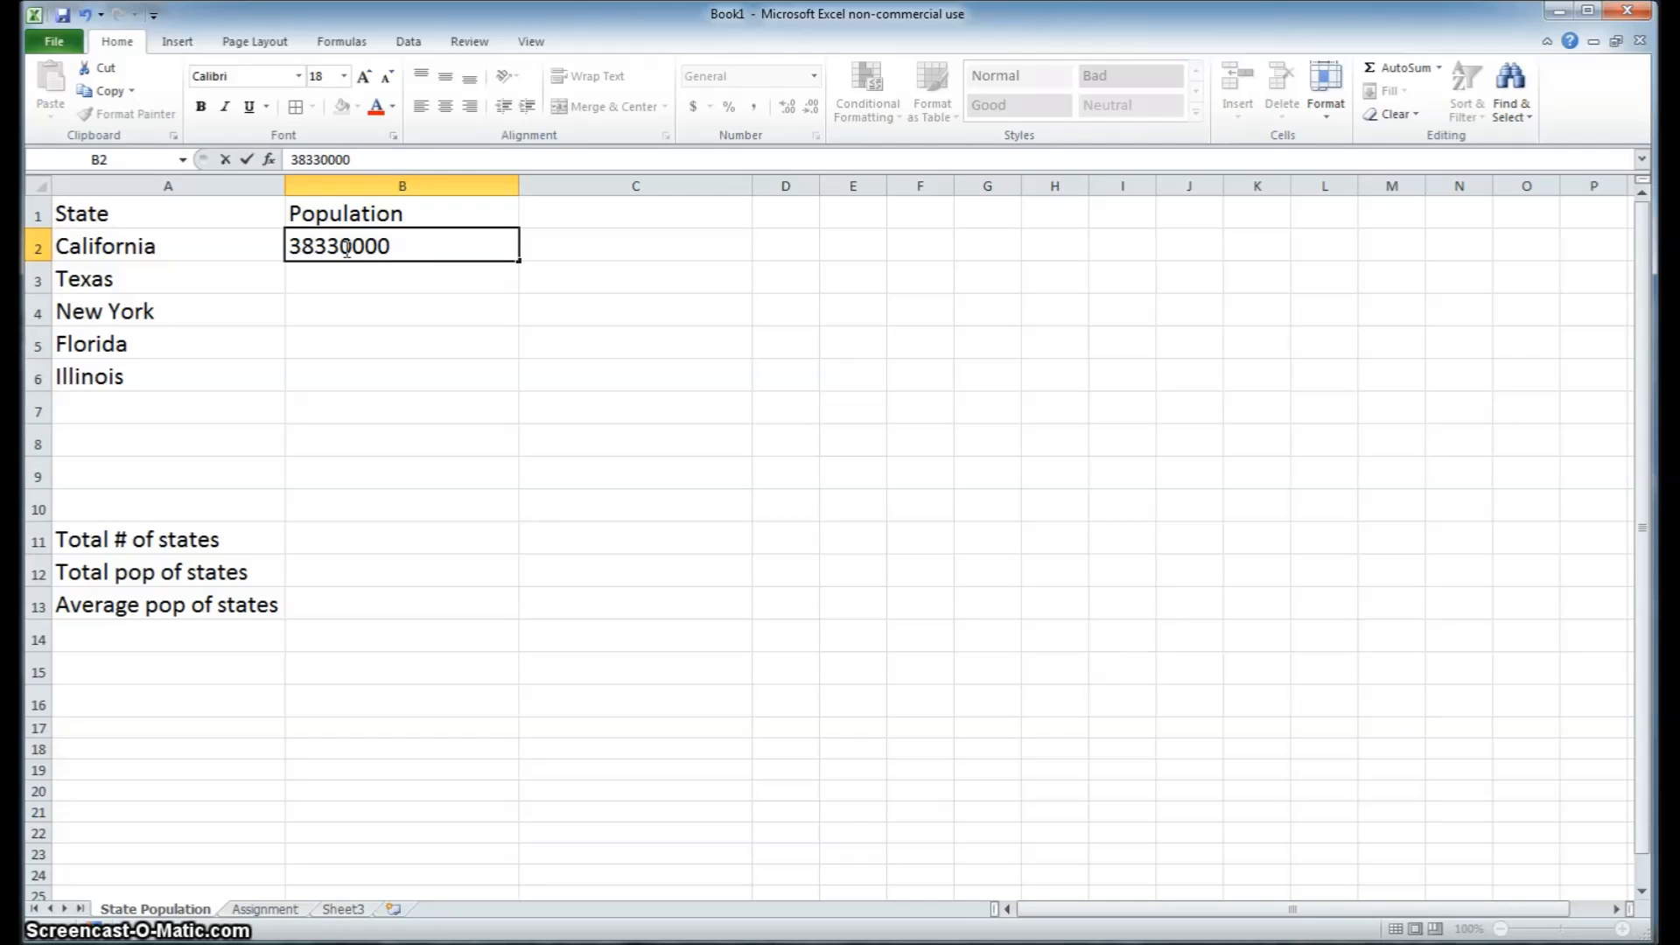
key(Return)
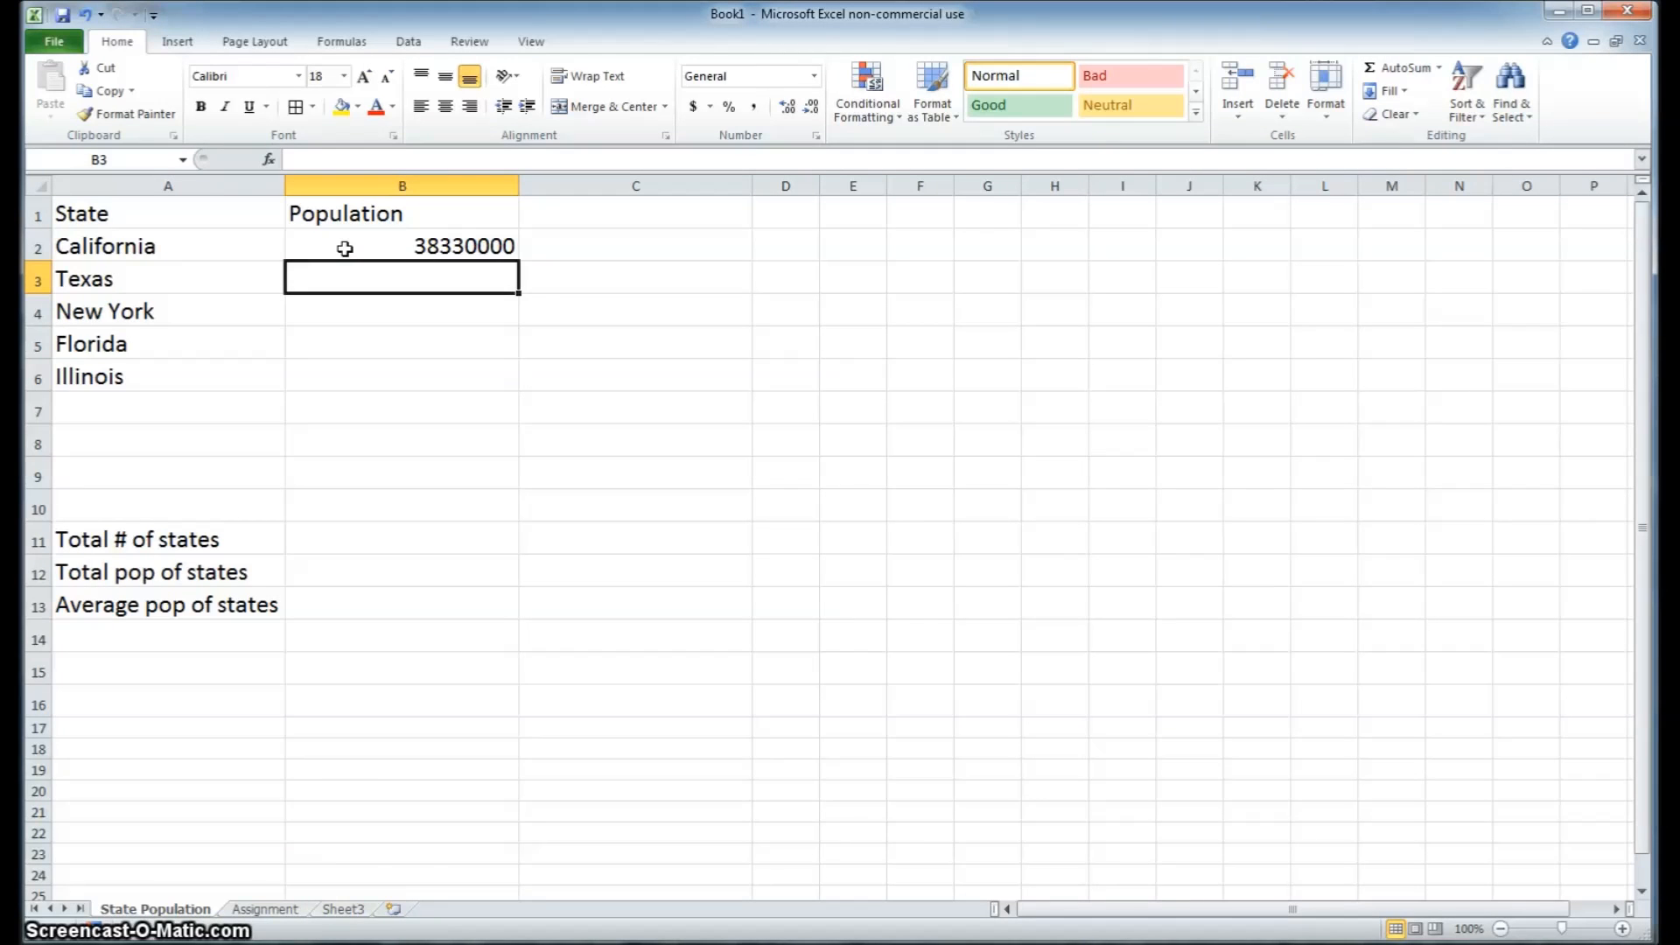
text(26)
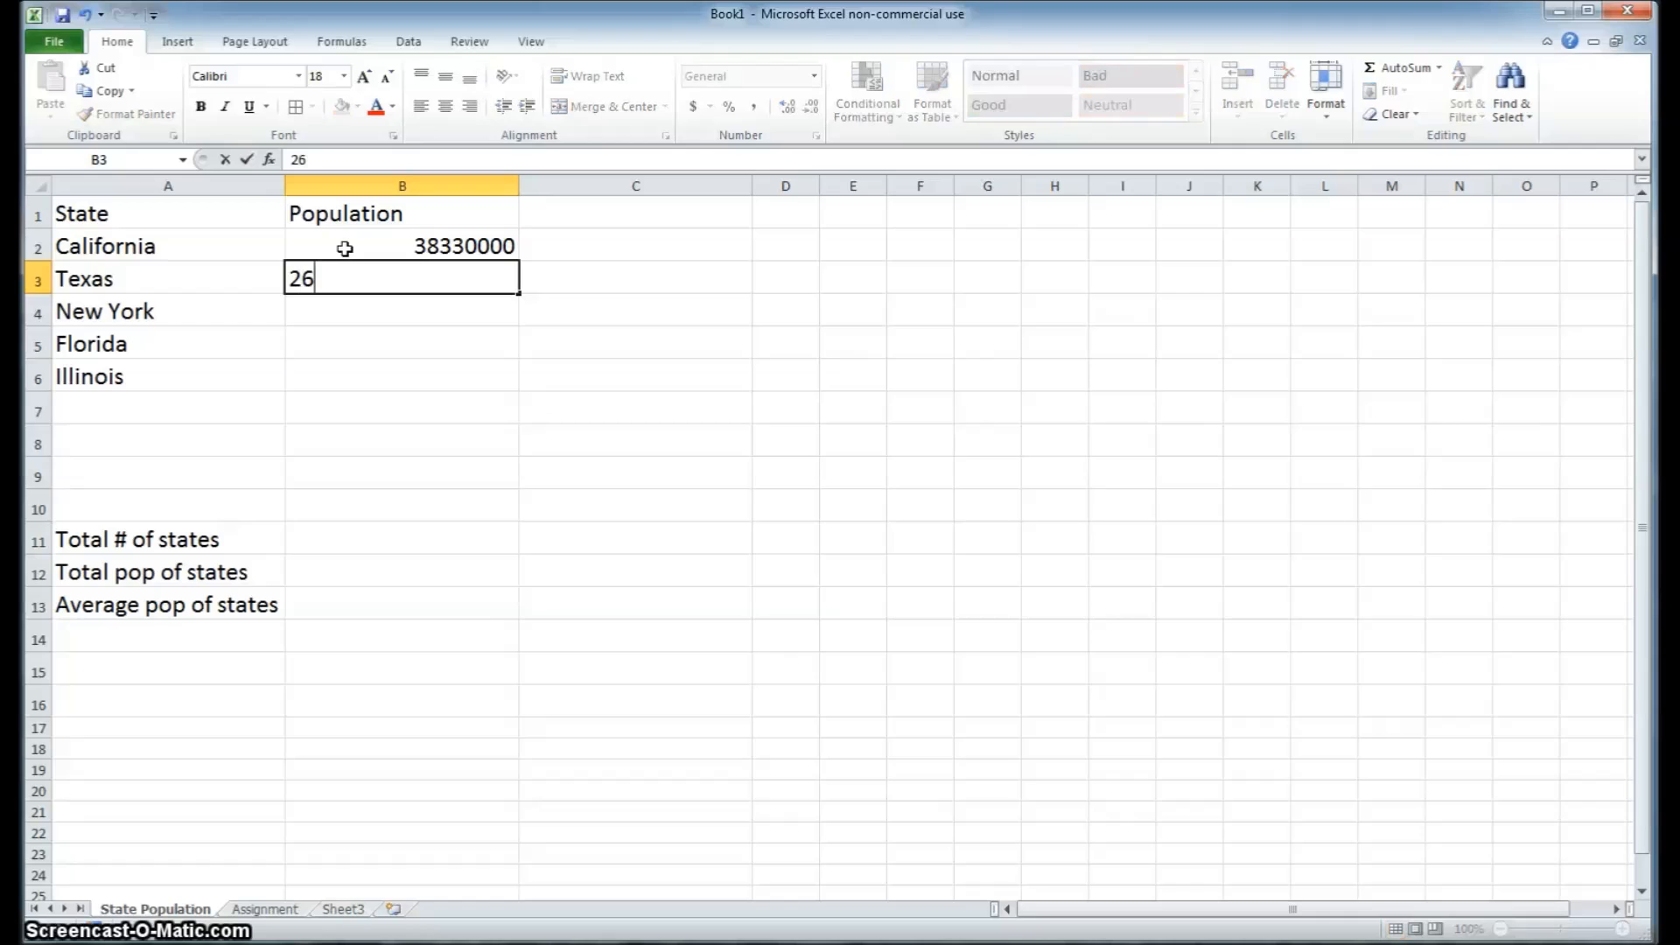
text(440000)
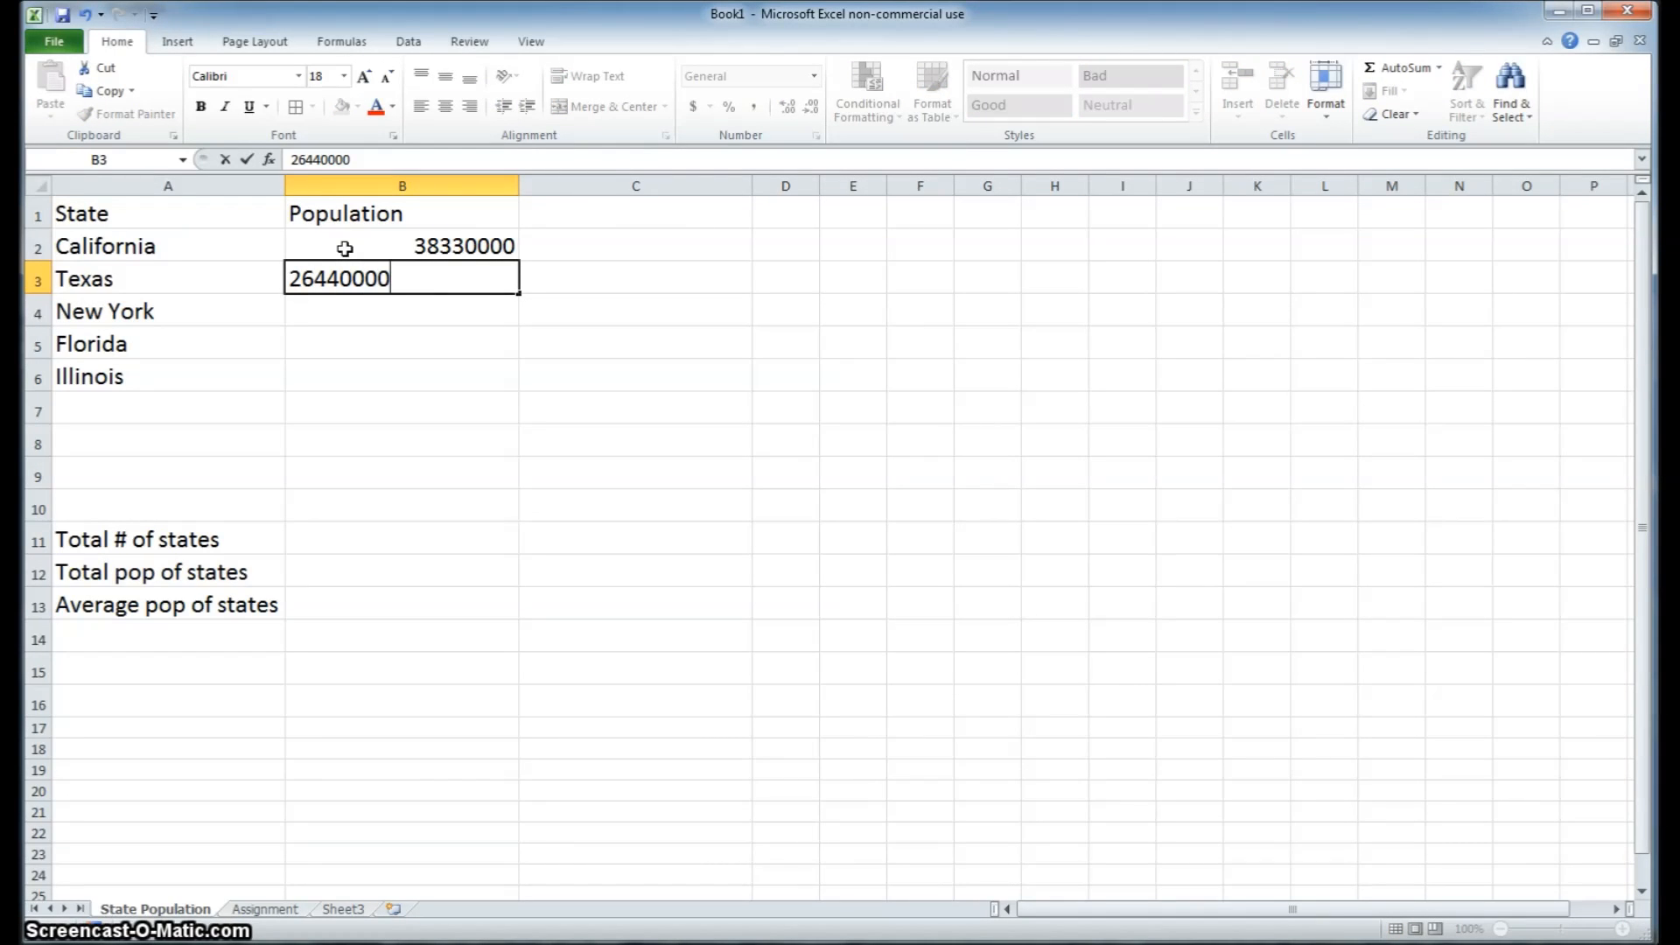
key(Return)
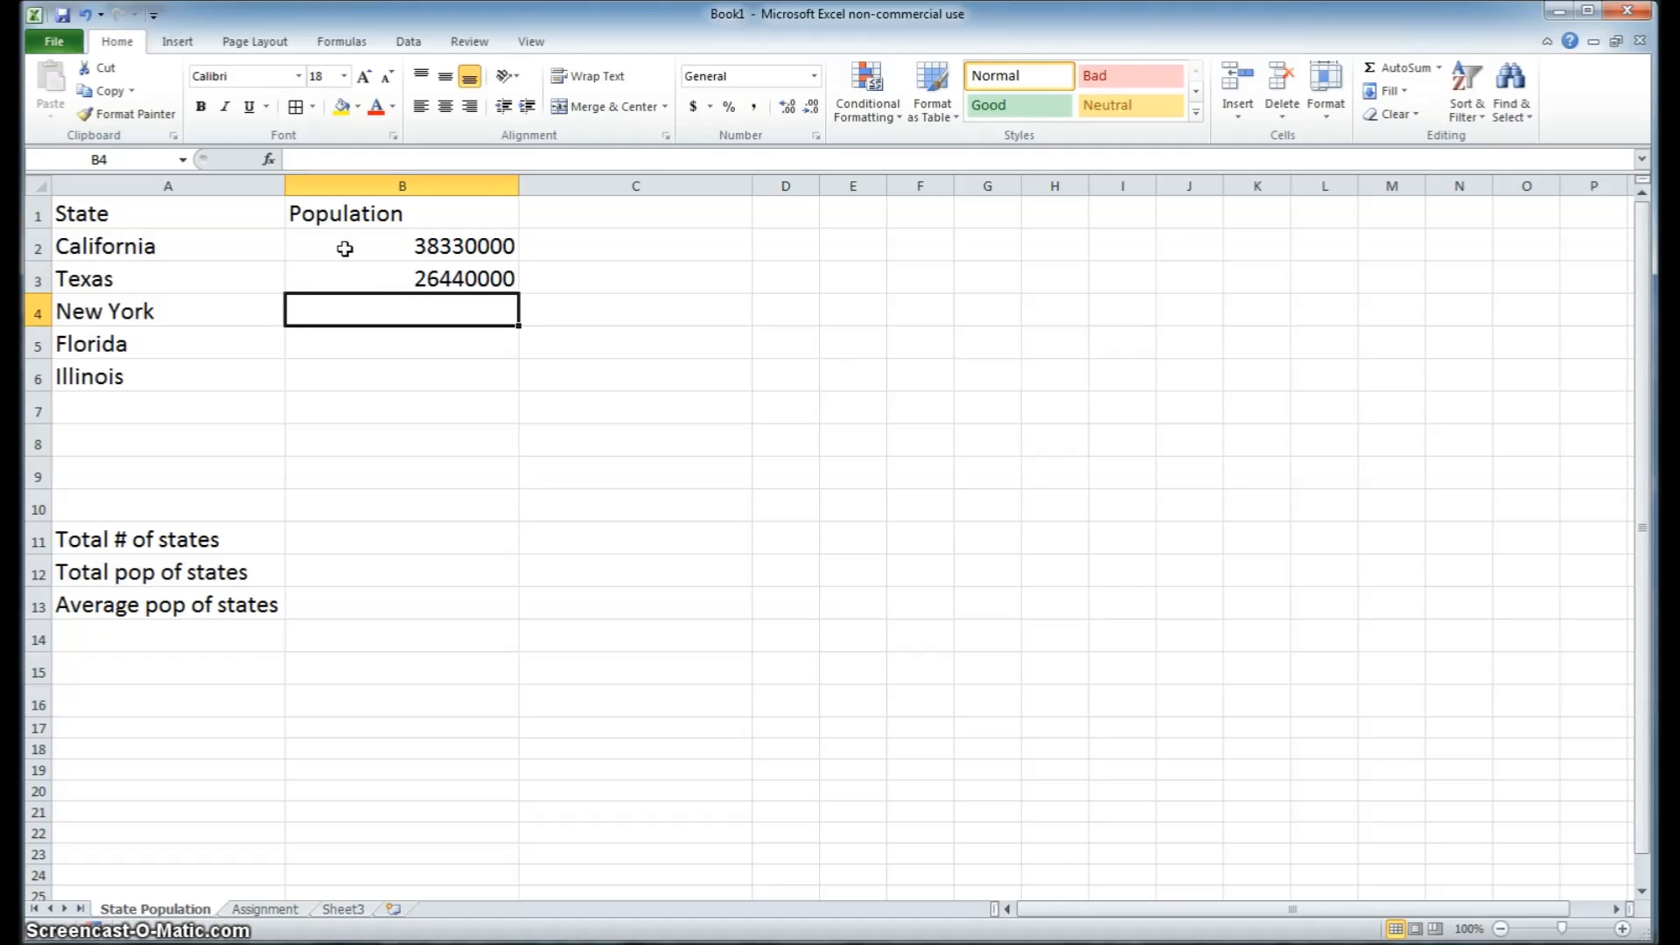
Enter the populations 19650000 for New York, 19552000 for Florida and 12882000 for Illinois in B4 to B6
text(1)
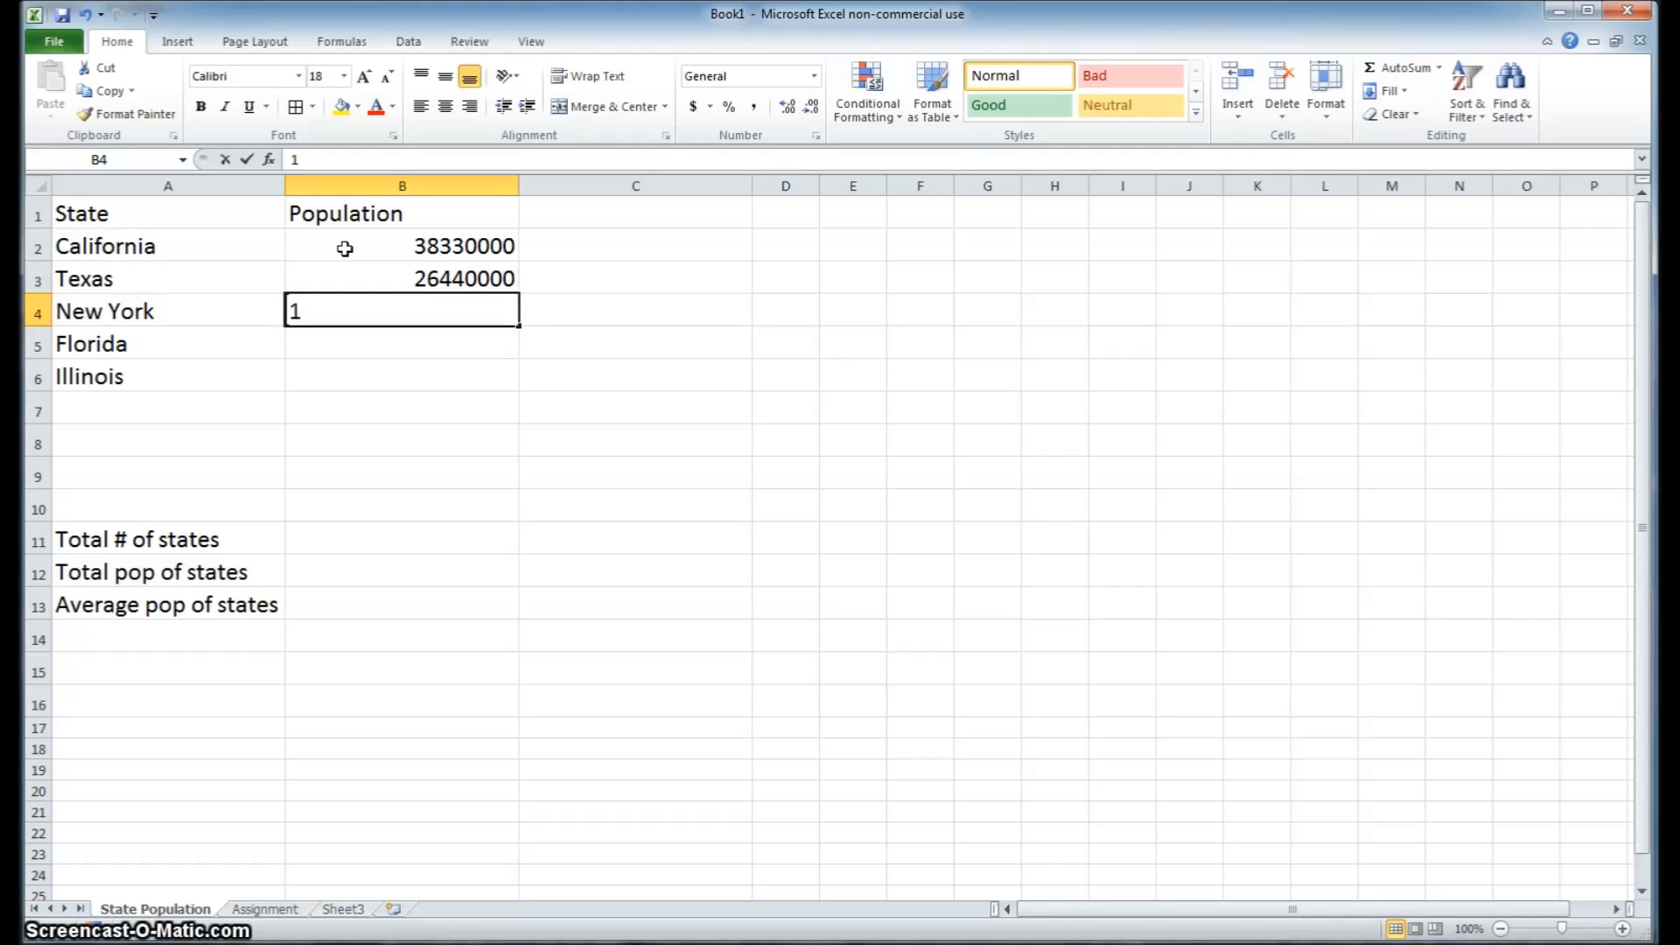
text(9650000)
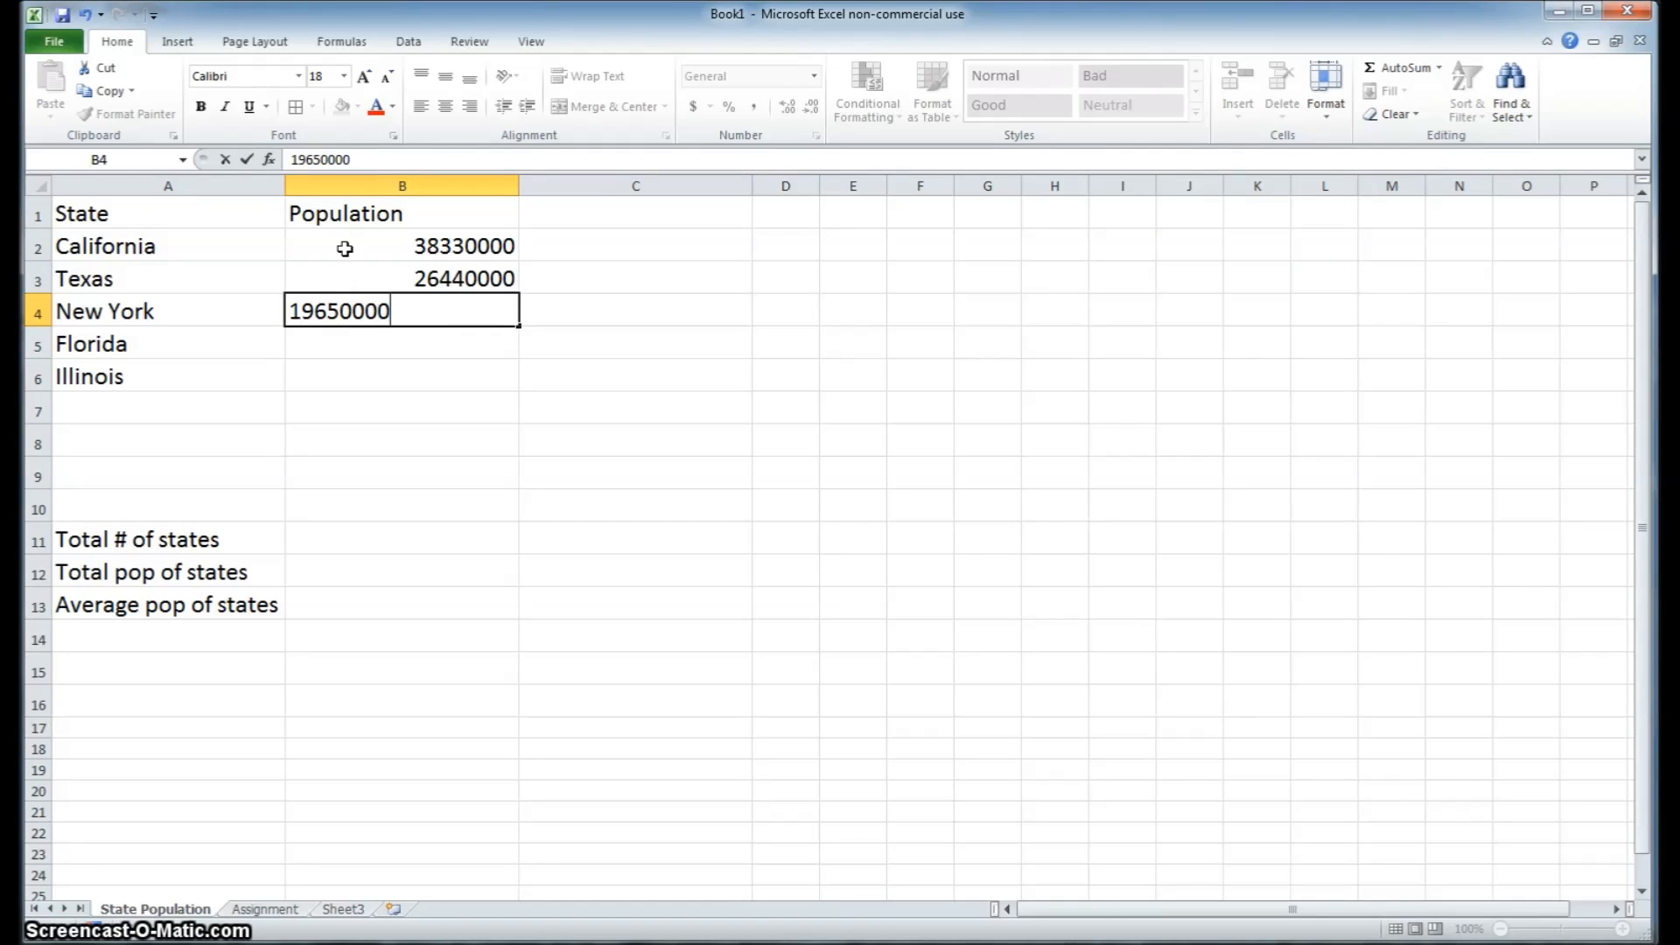
key(Return)
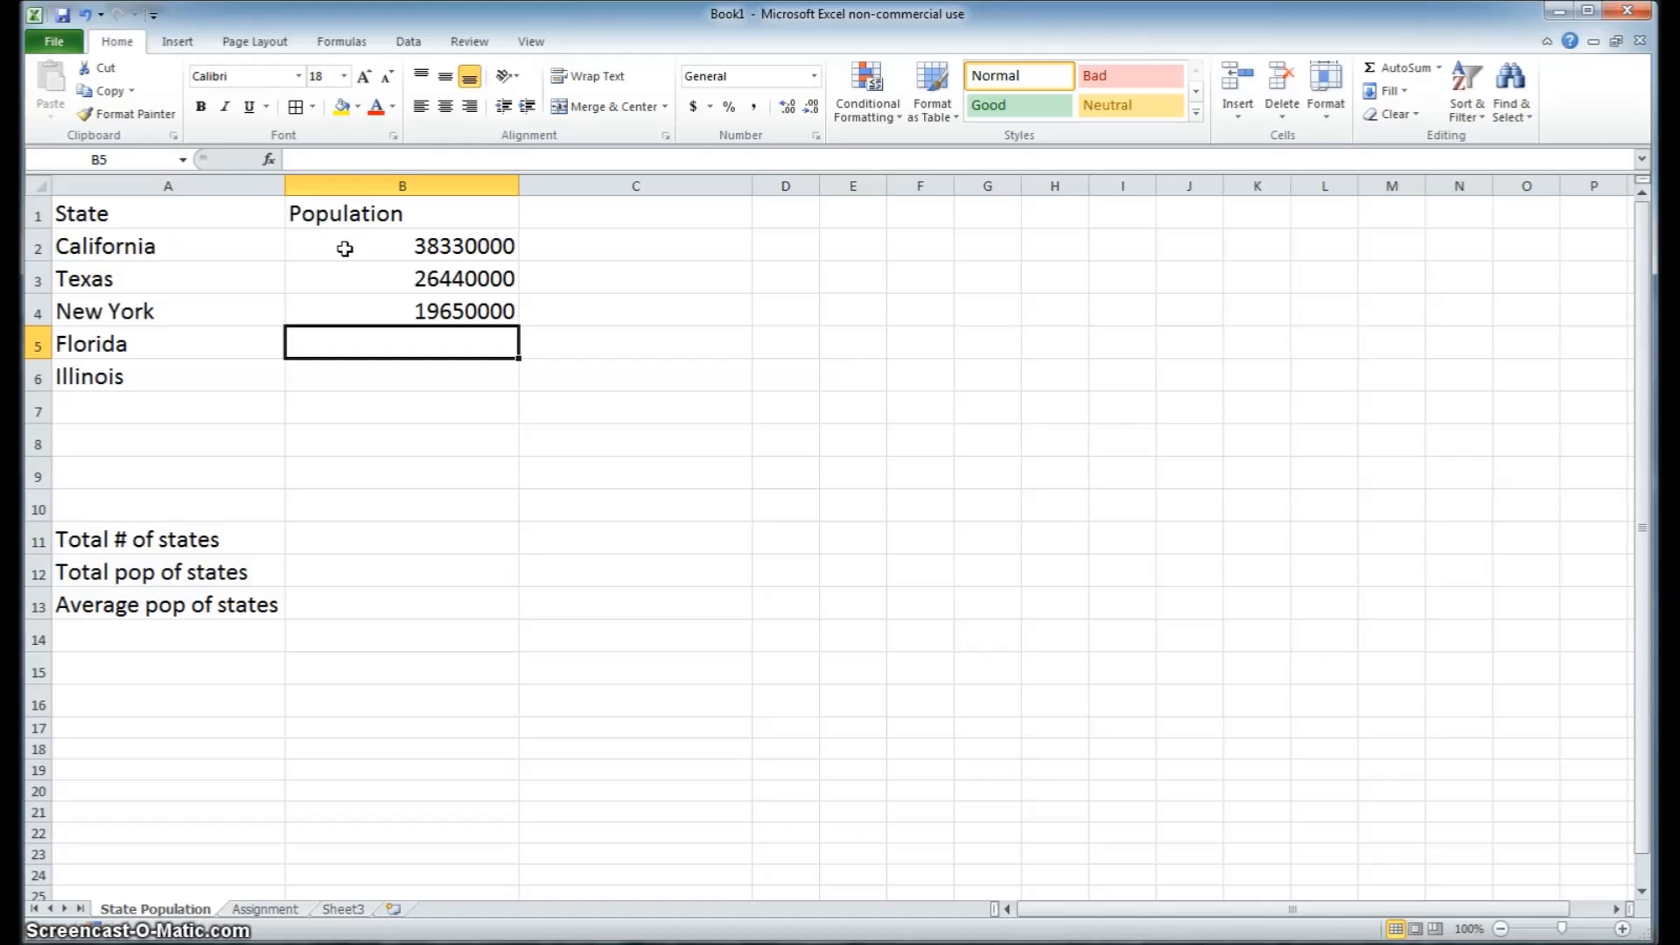
text(19552)
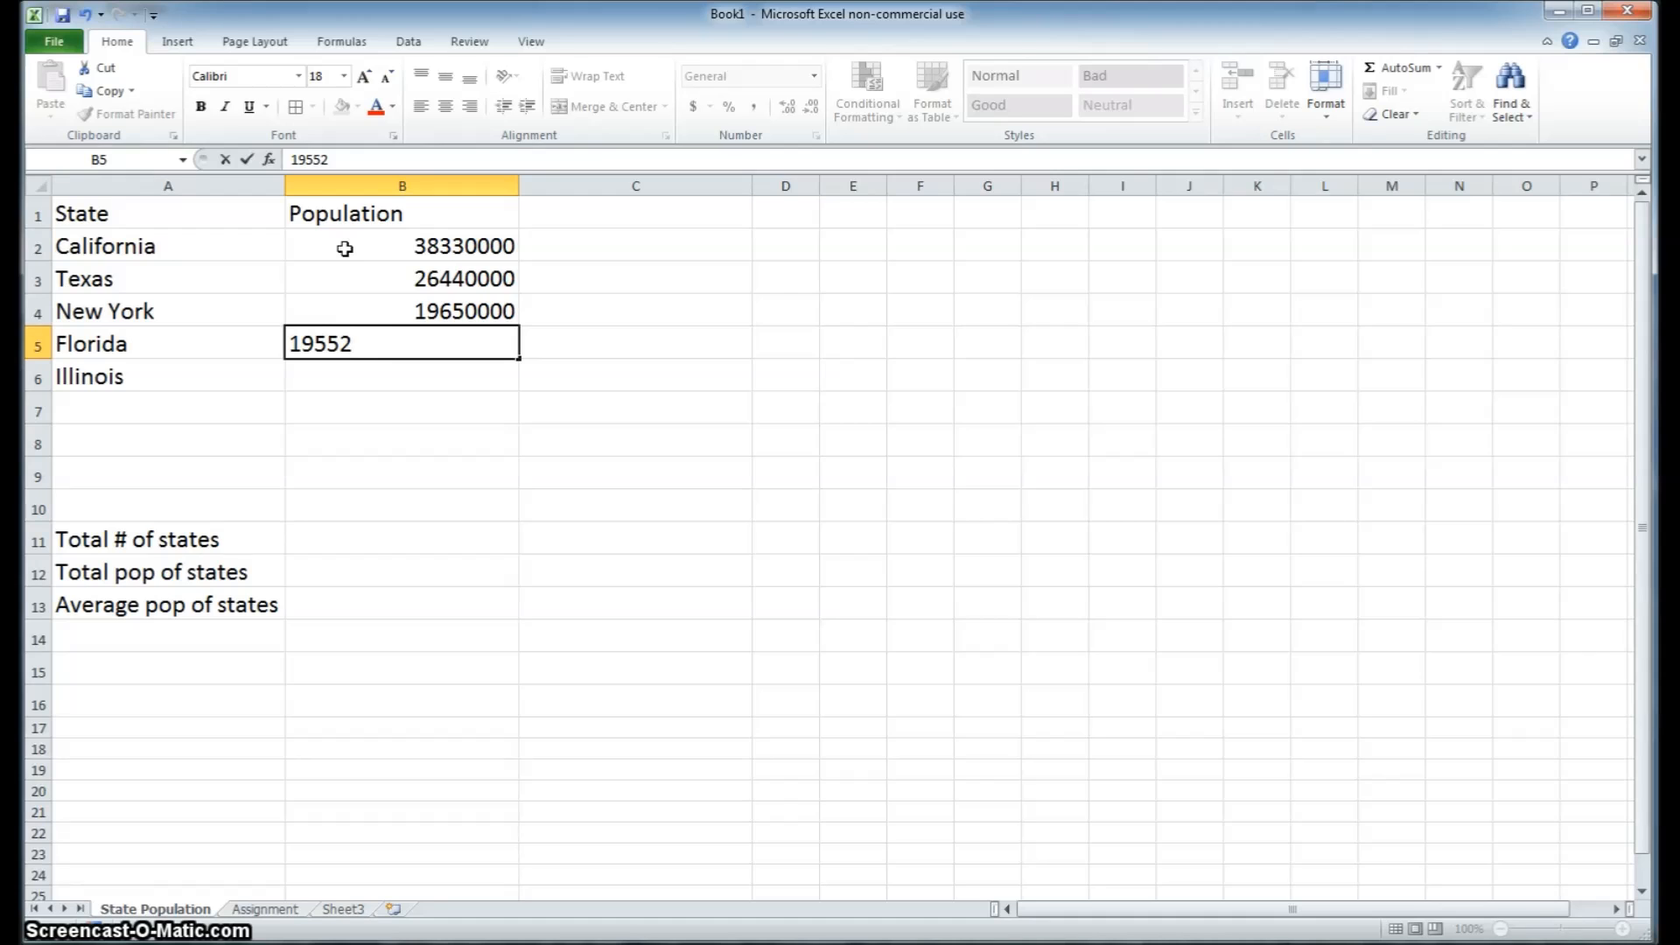
text(000)
key(Return)
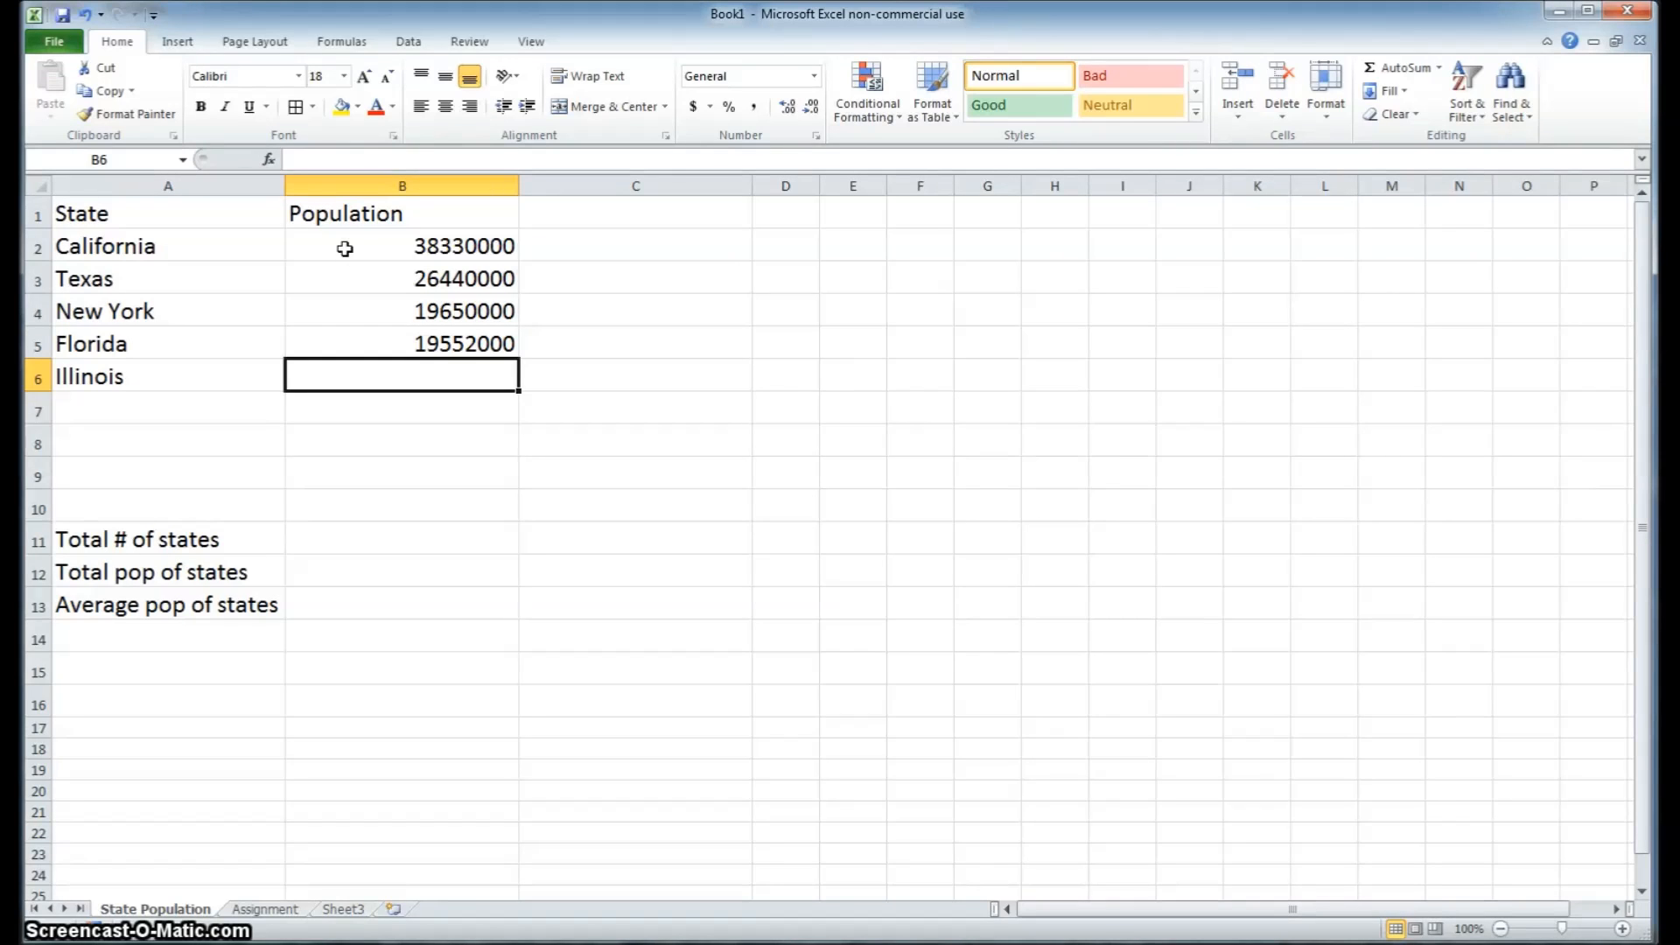
text(12882)
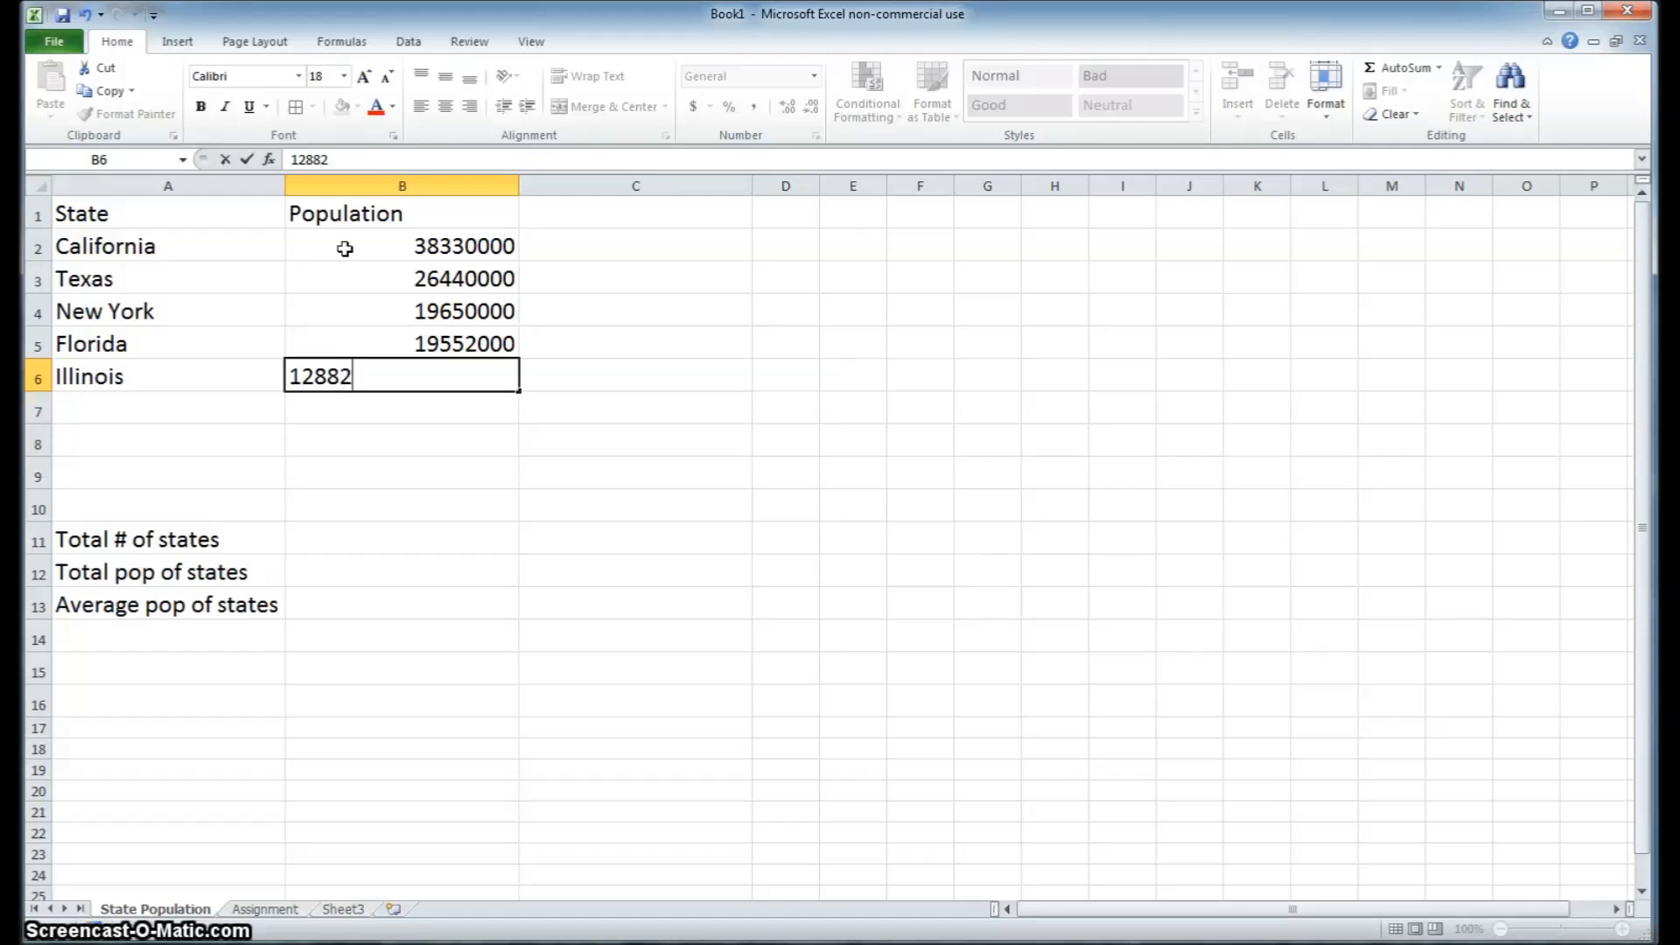
text(000)
key(Return)
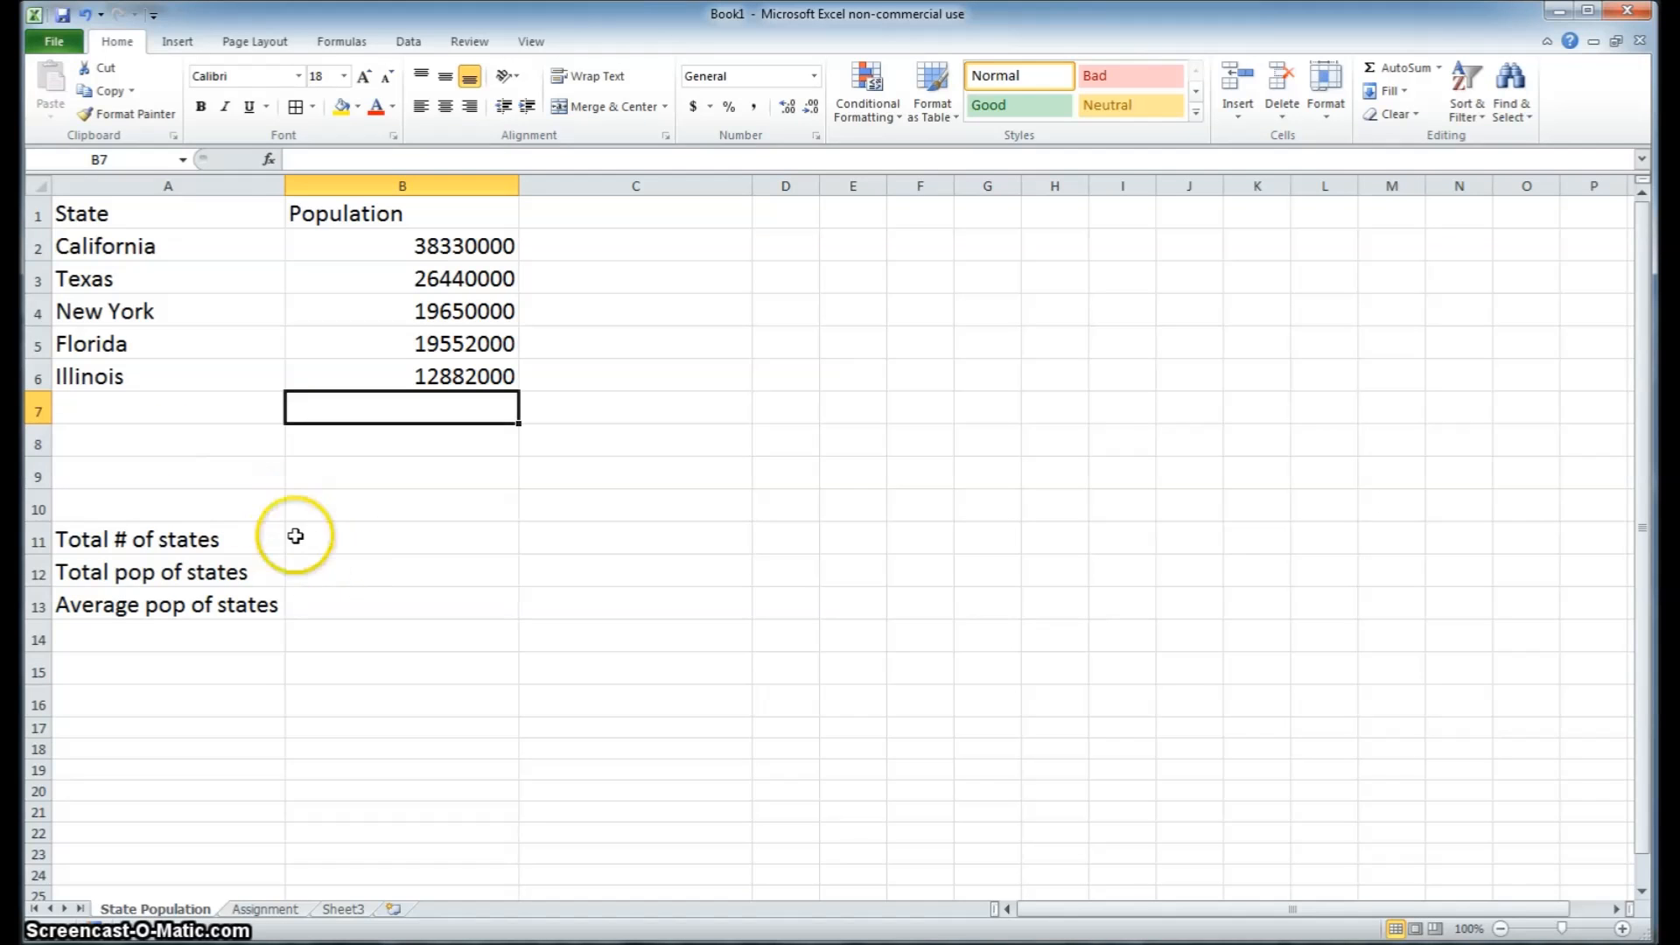
Enter 5 as the total number of states in cell B11
click(337, 544)
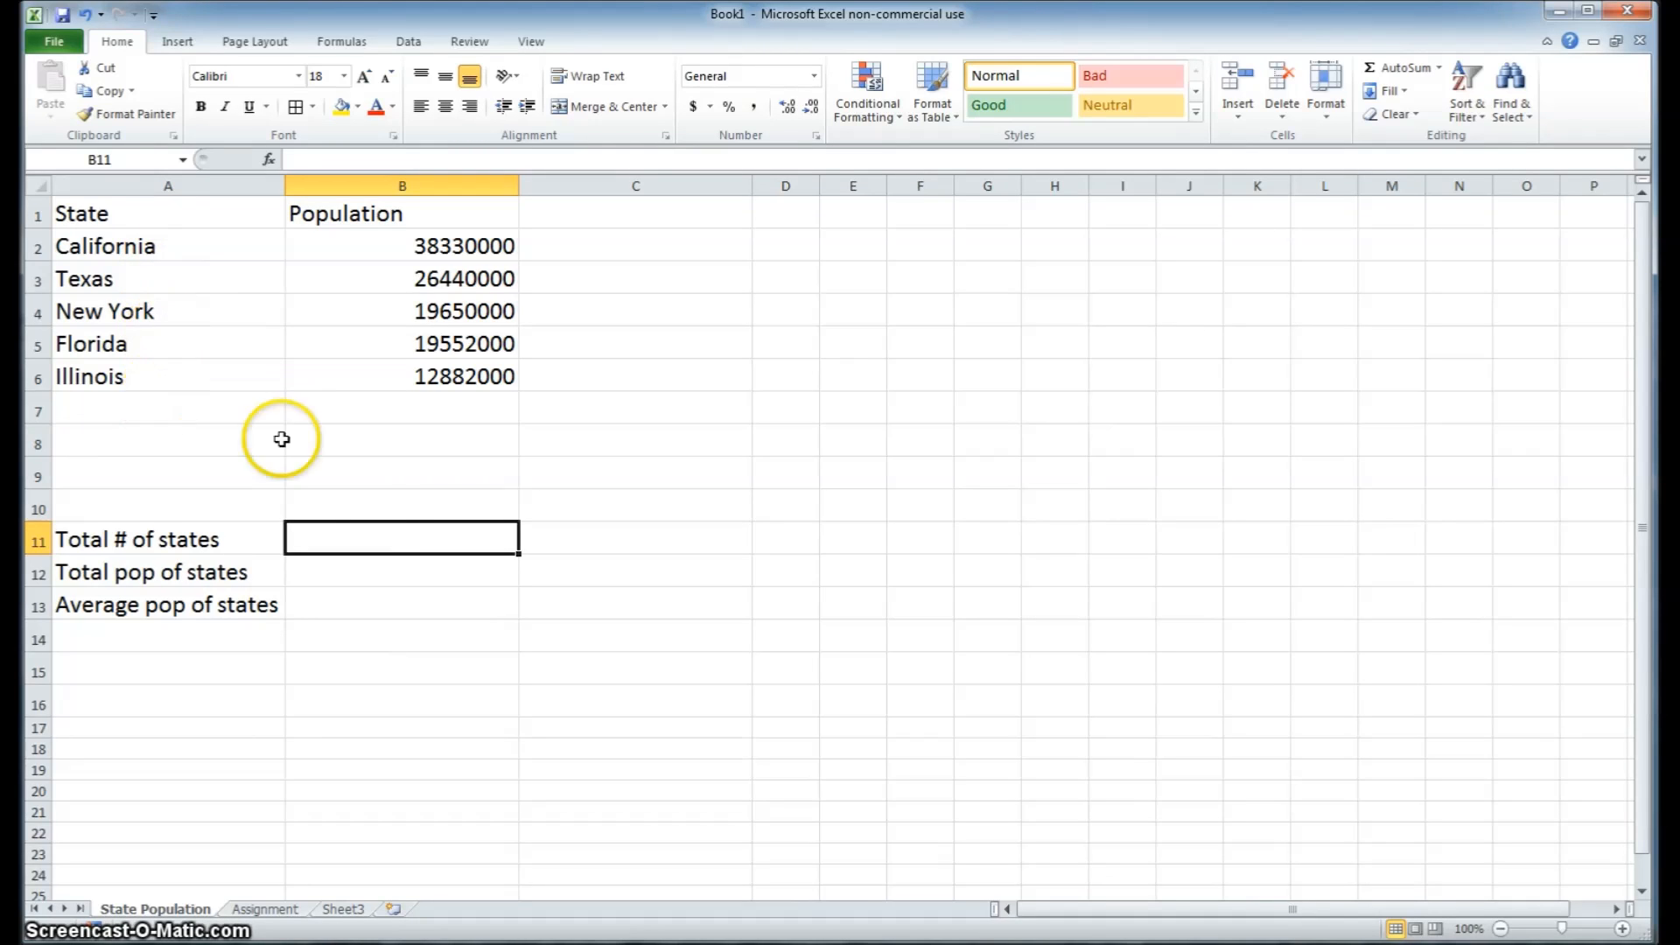
text(5)
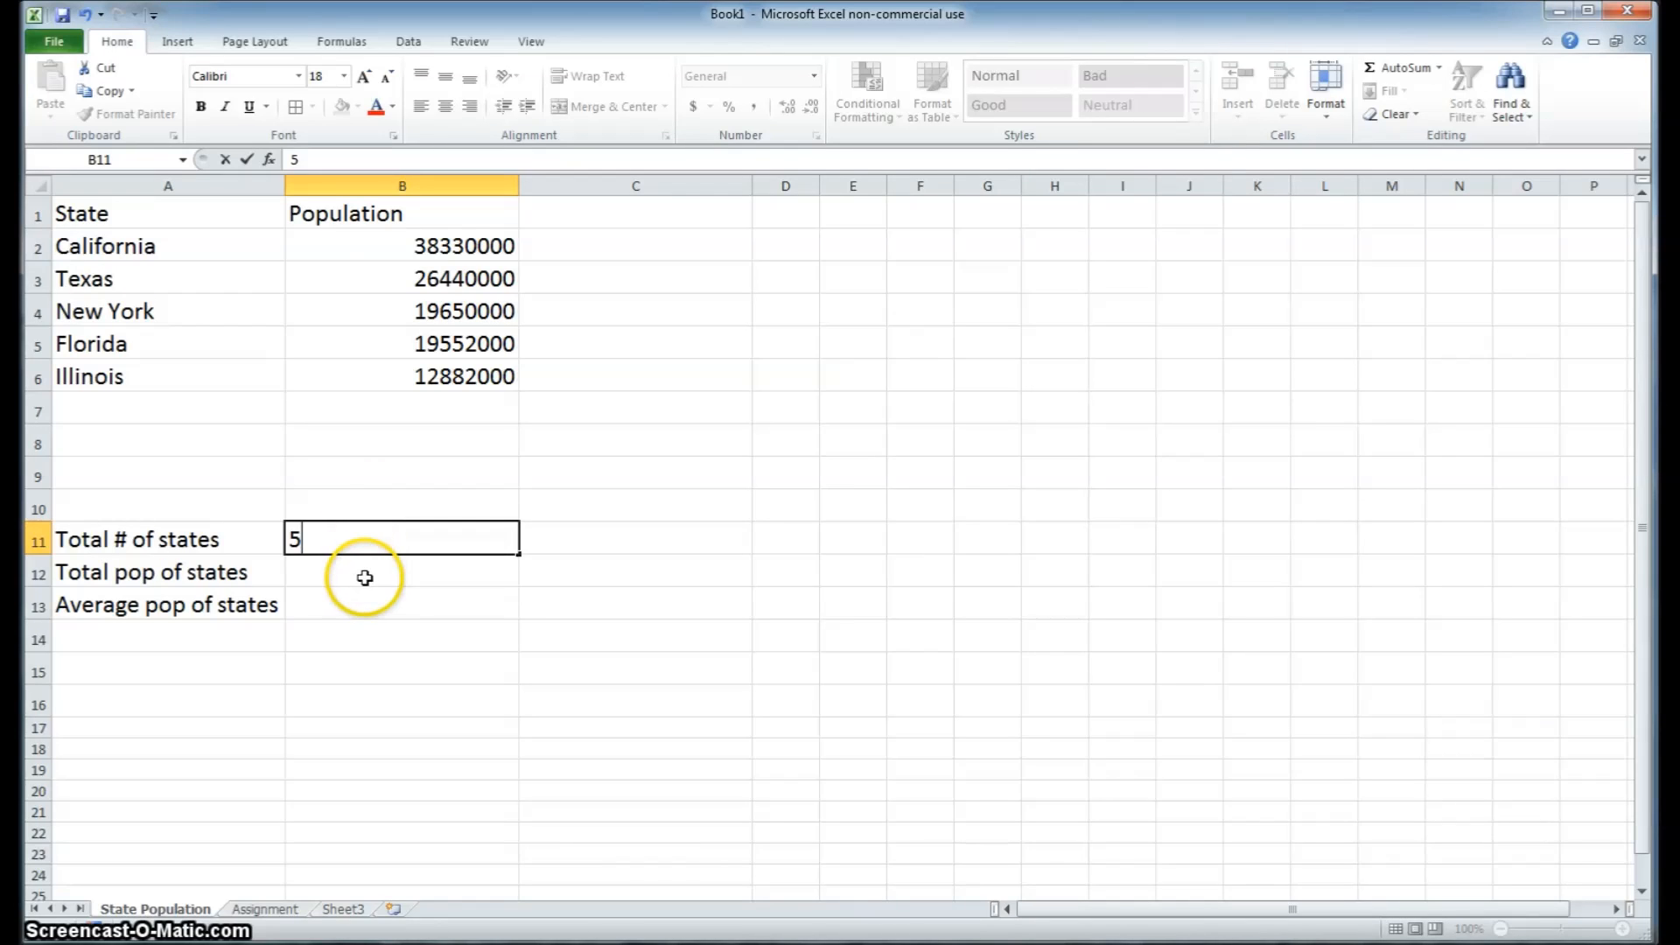
key(Return)
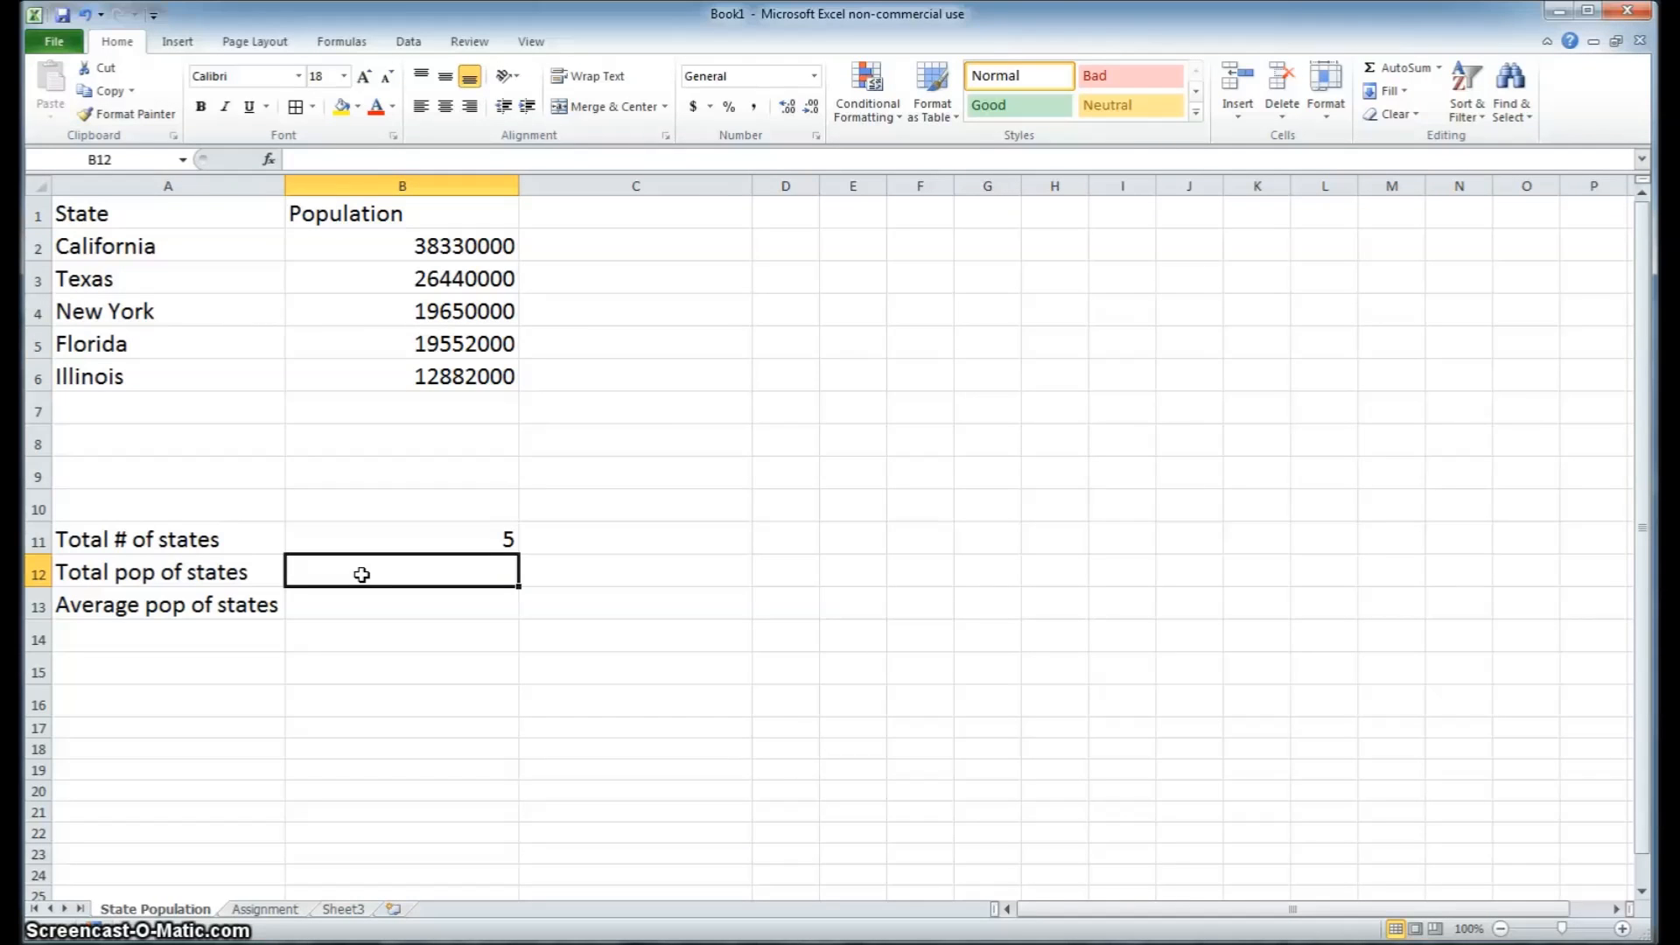
Calculate the total population of the states in B12 with the formula =B2+B3+B4+B5+B6
text(=)
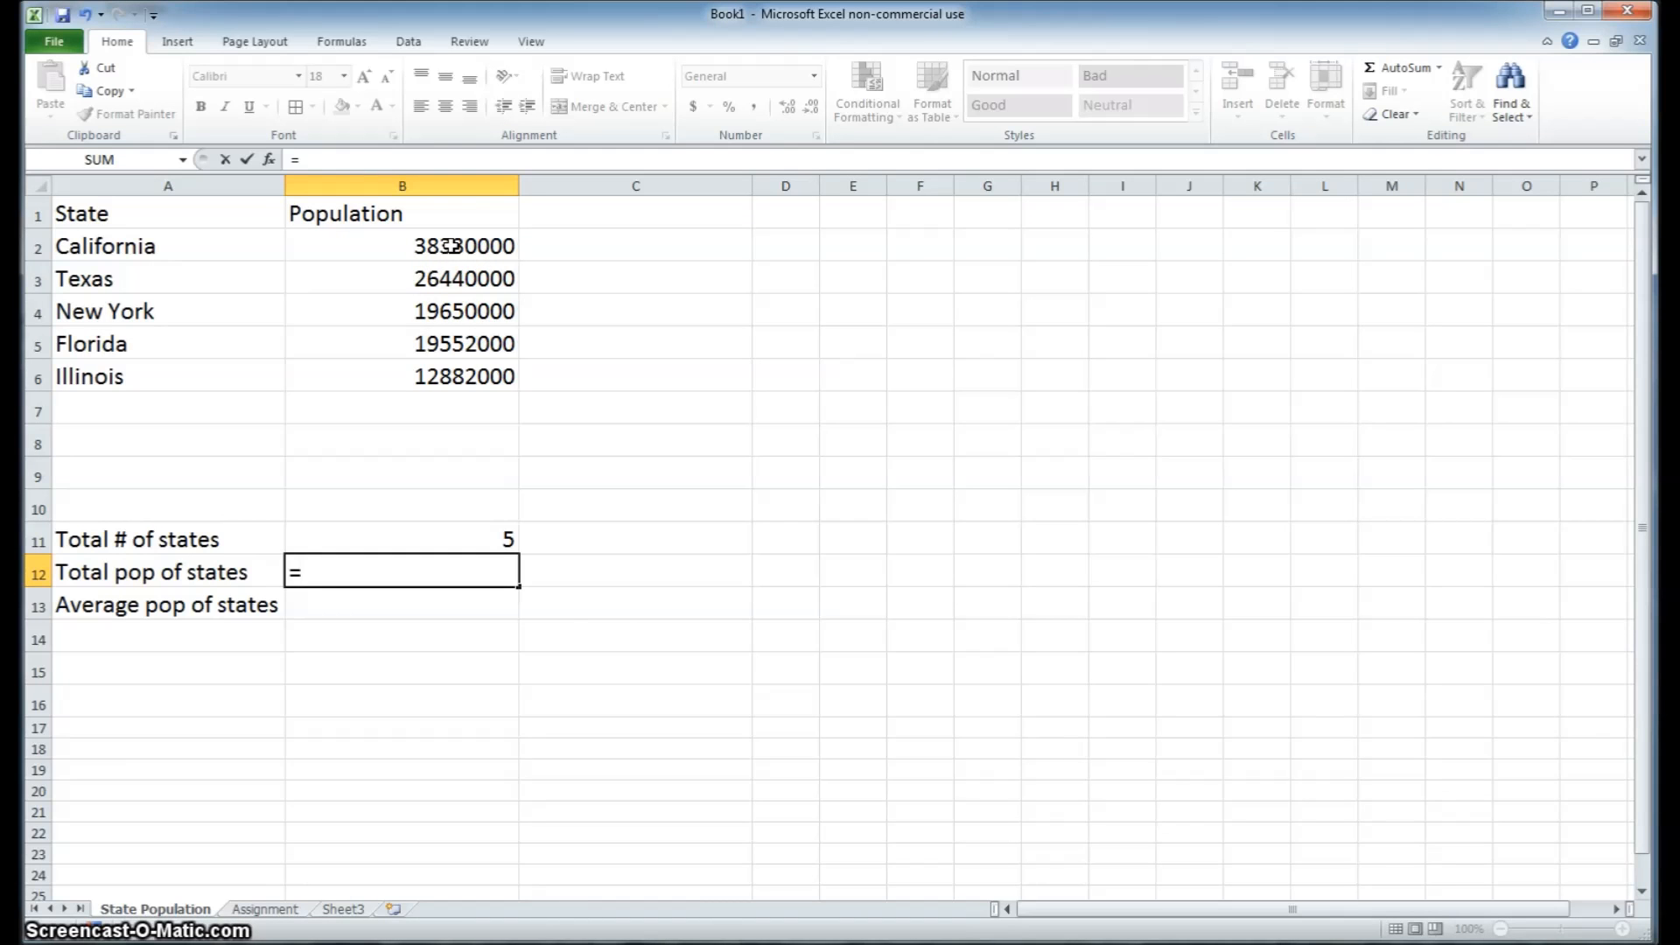
click(451, 246)
click(326, 572)
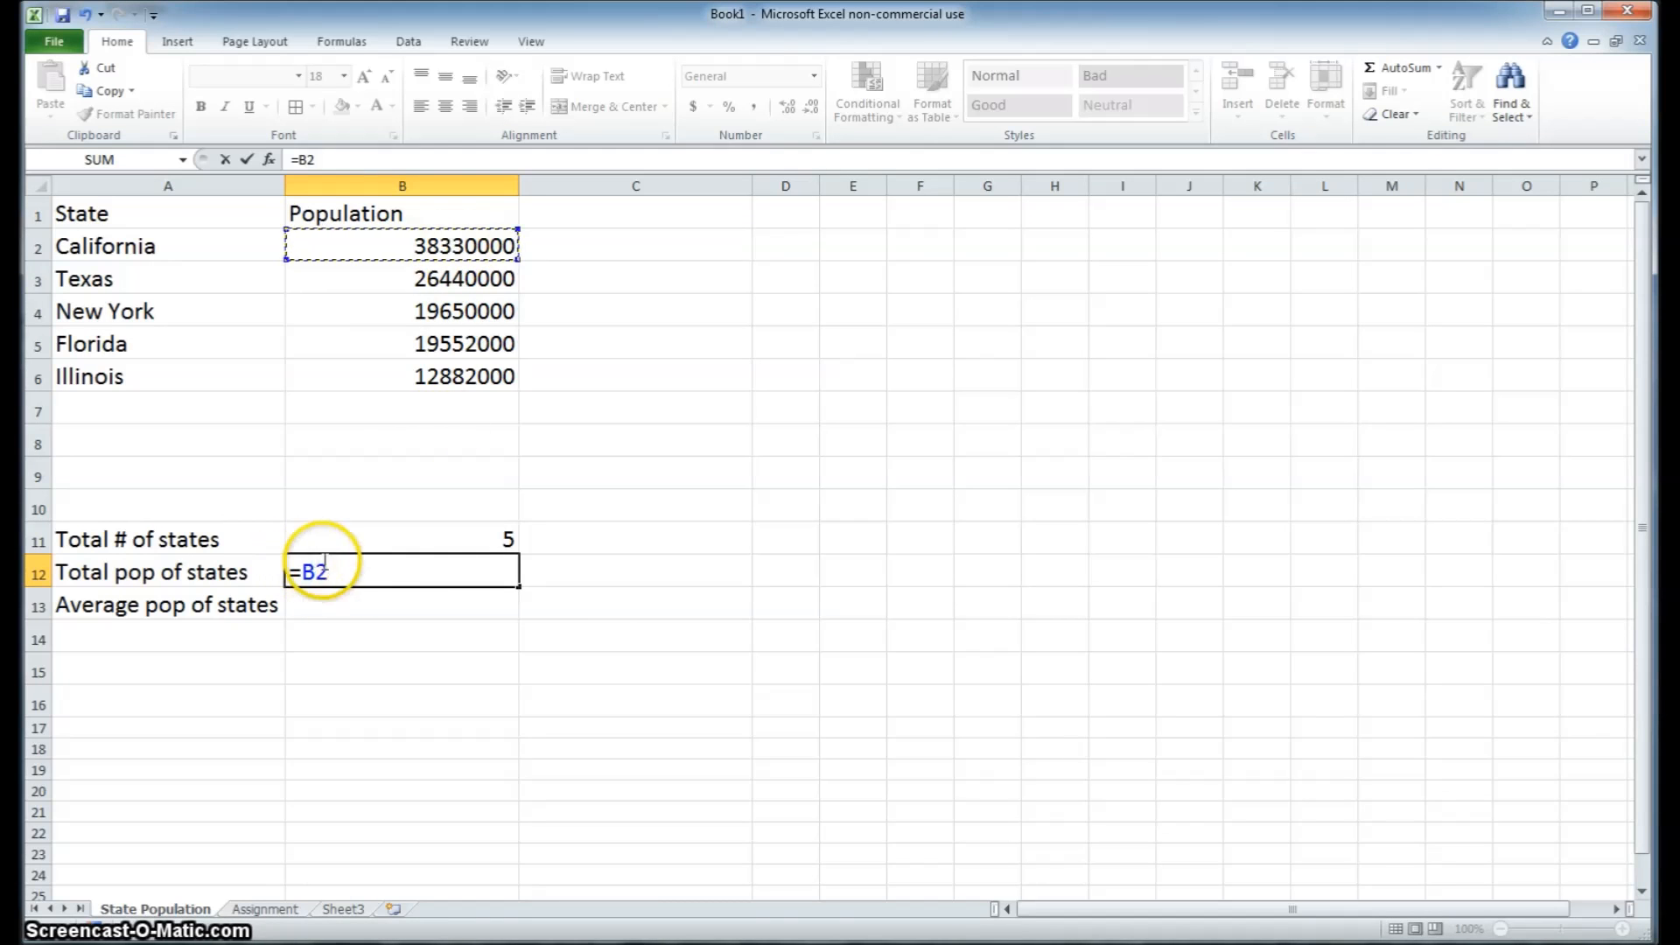
text(+)
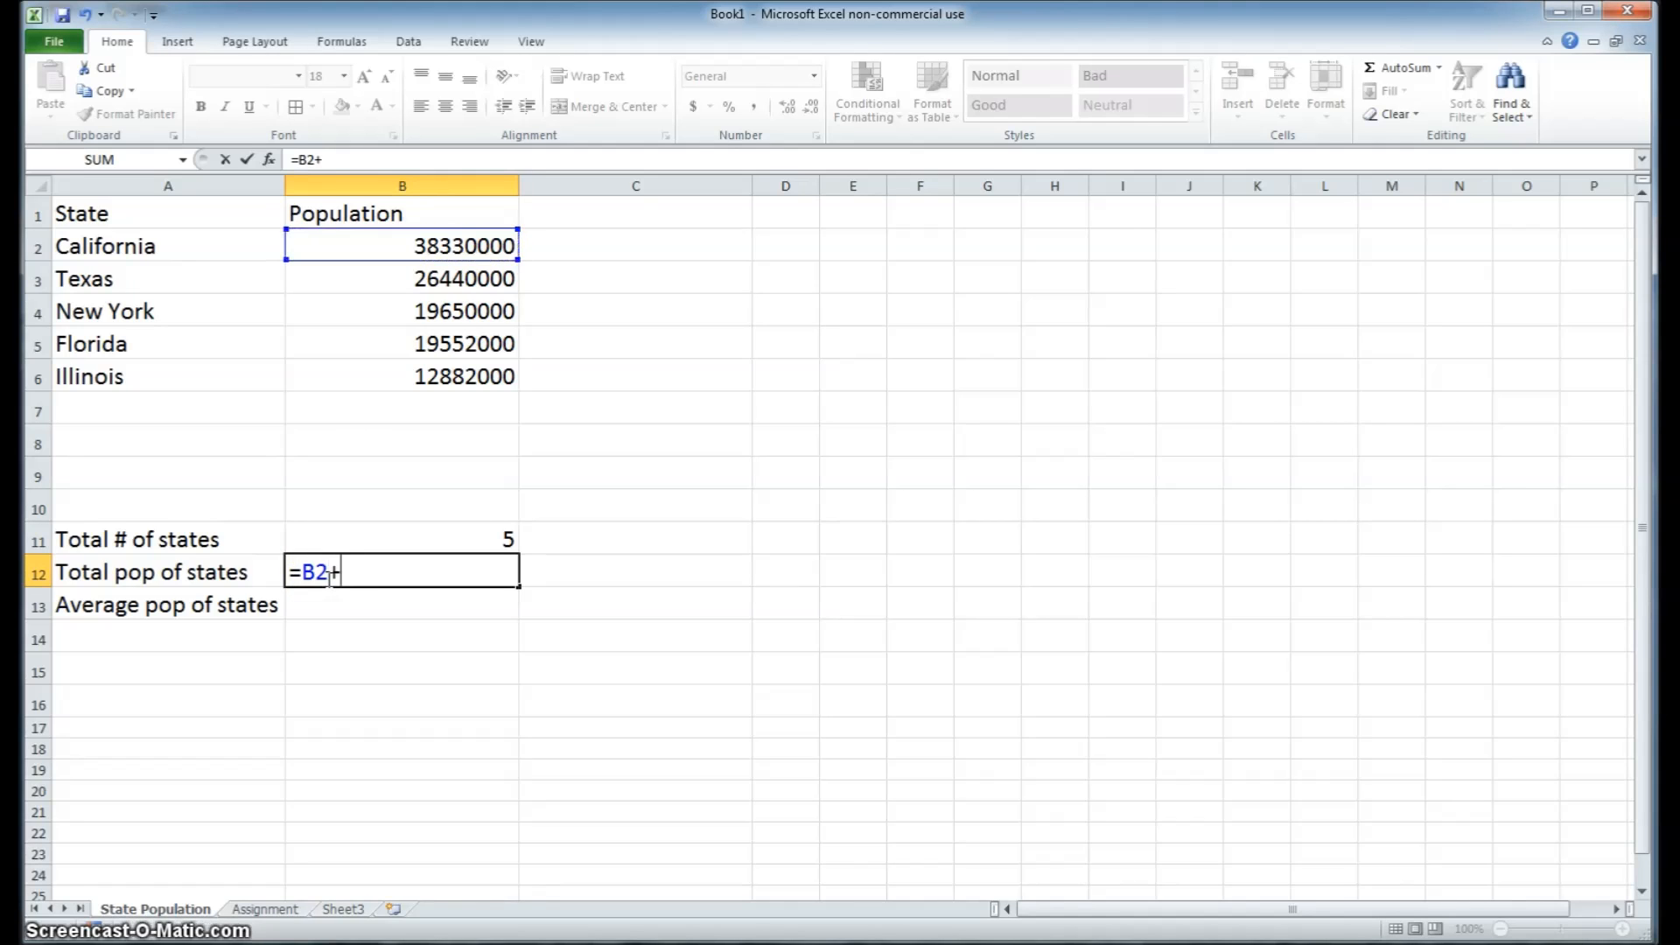
click(421, 277)
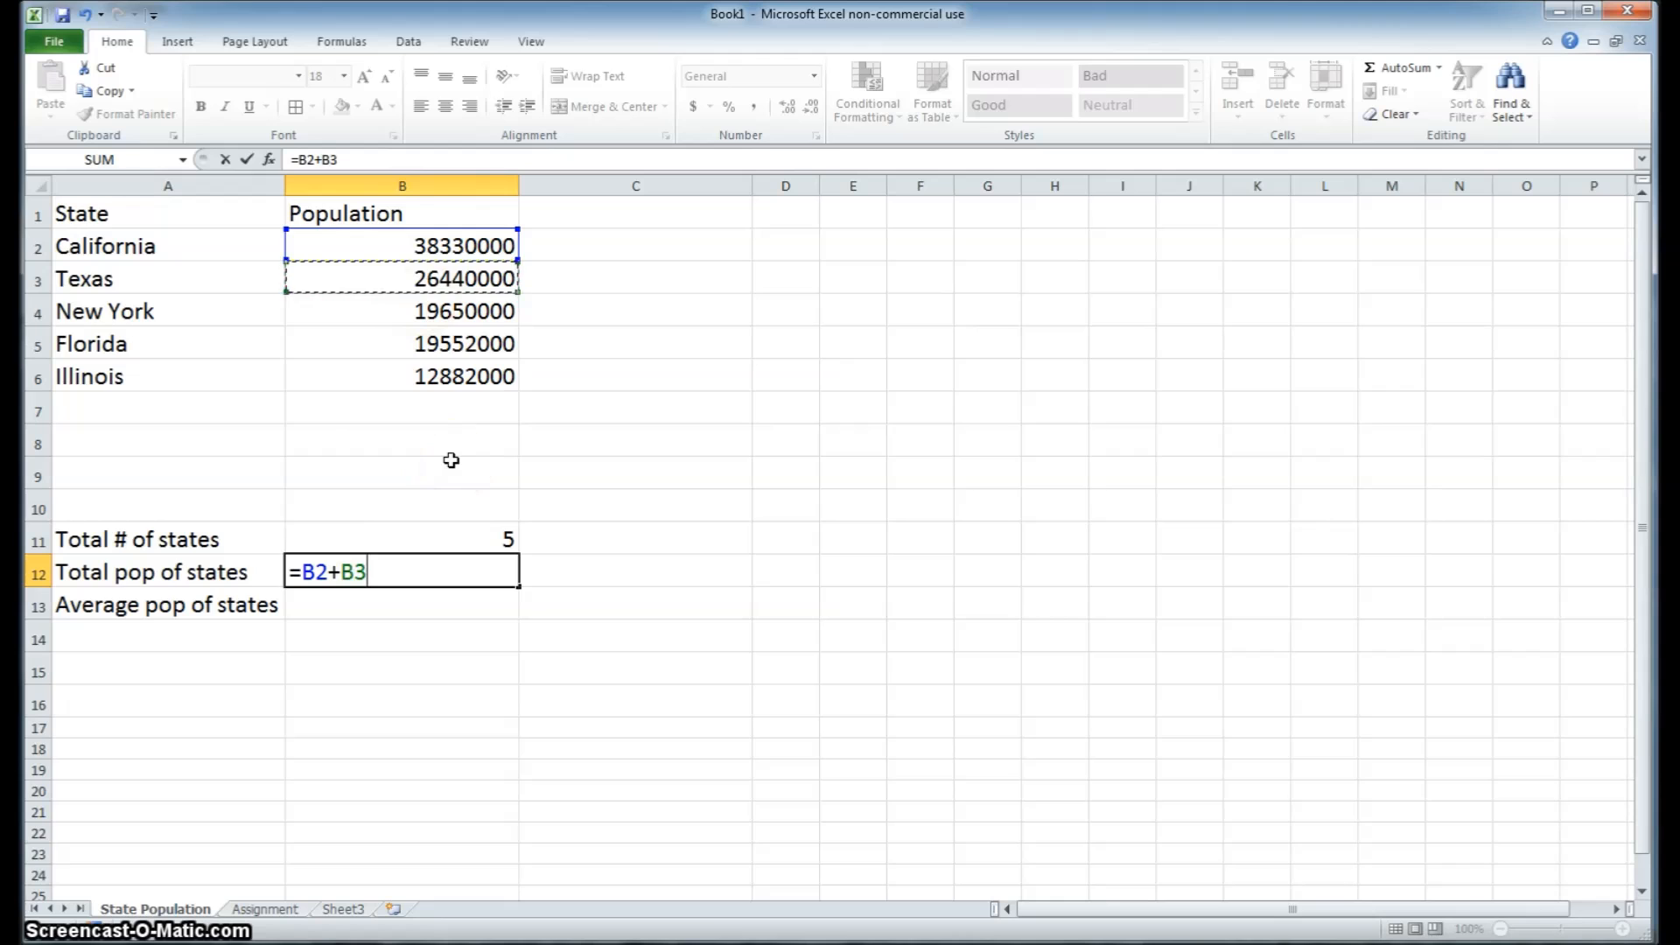
text(+)
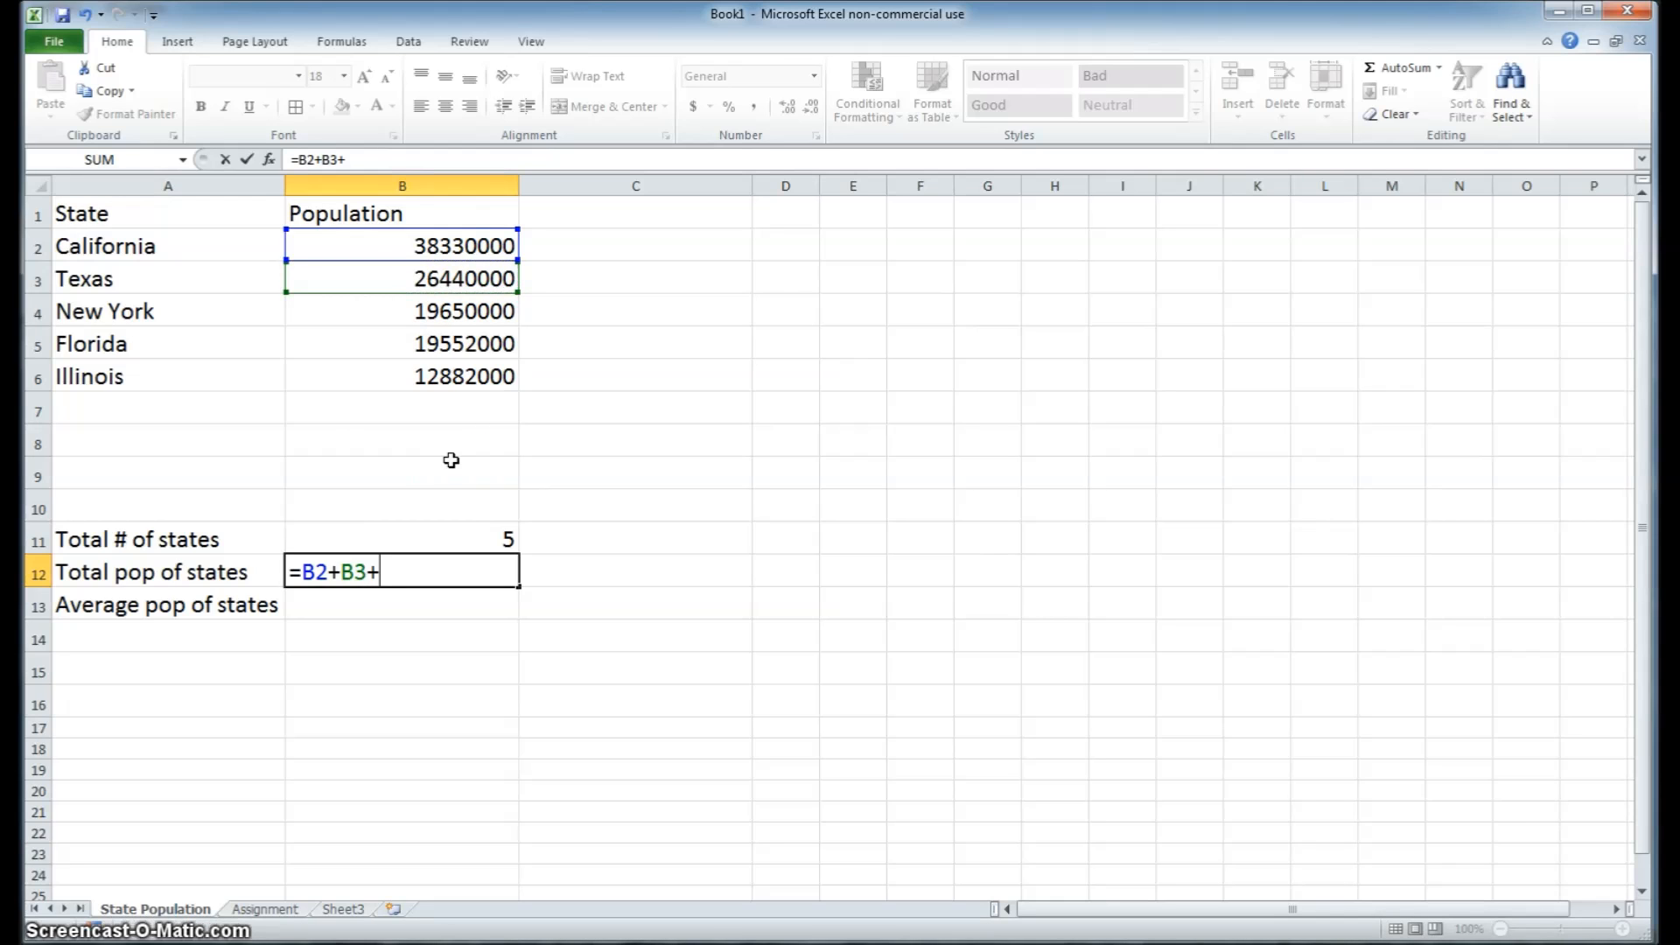
click(453, 312)
text(+)
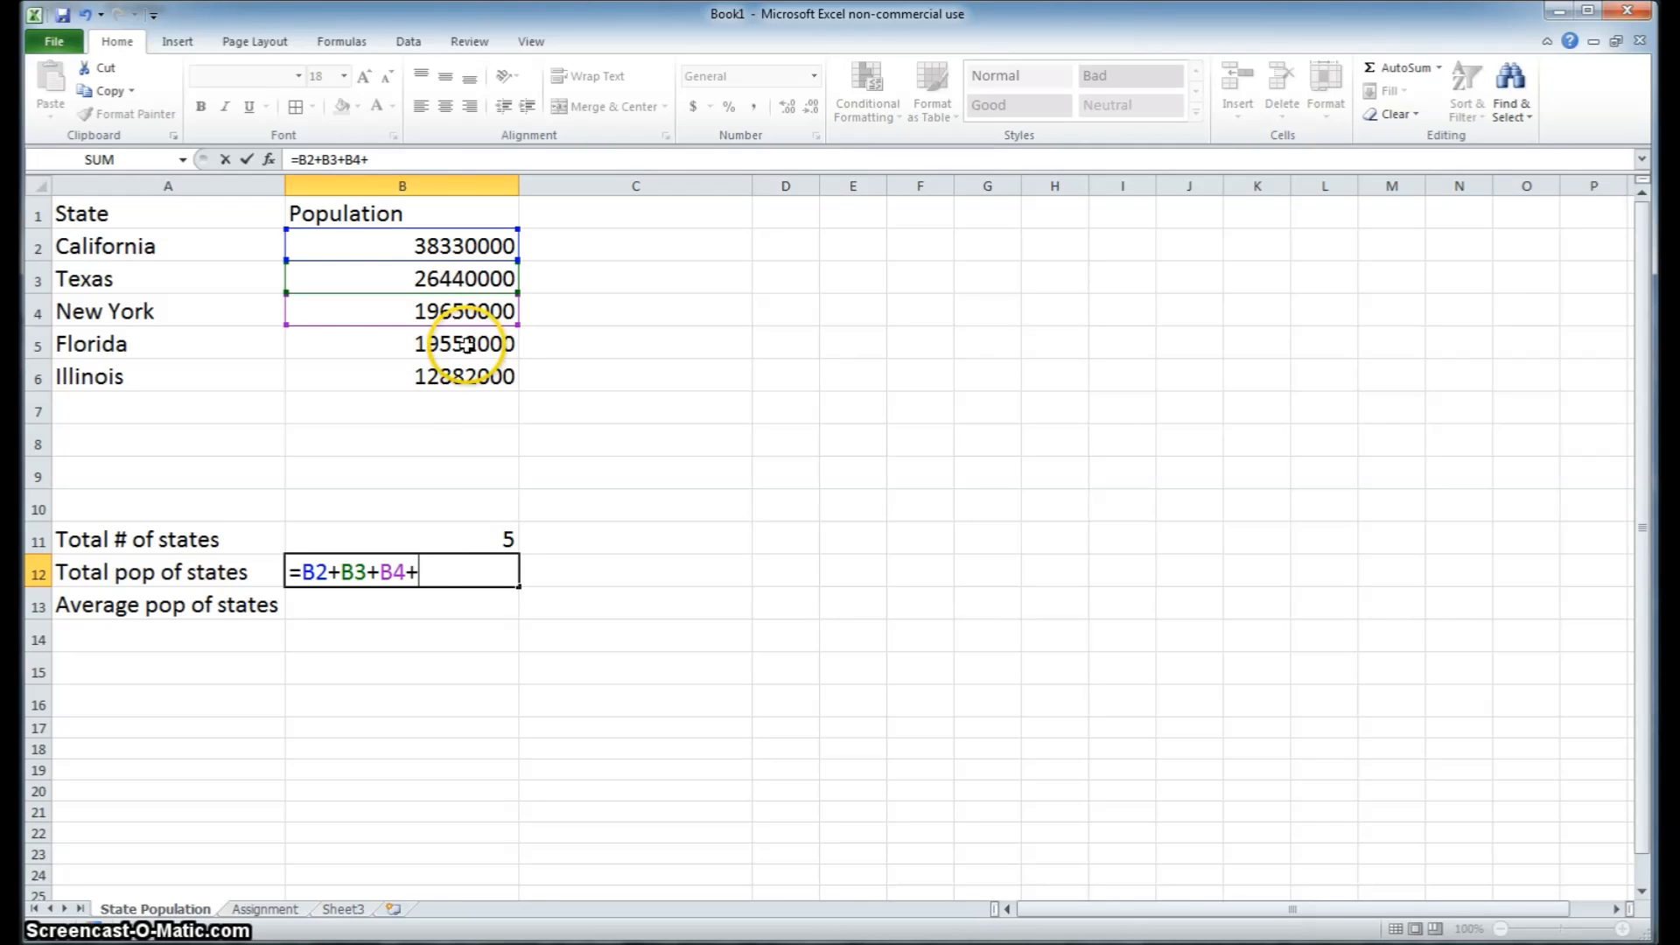
click(442, 343)
text(+)
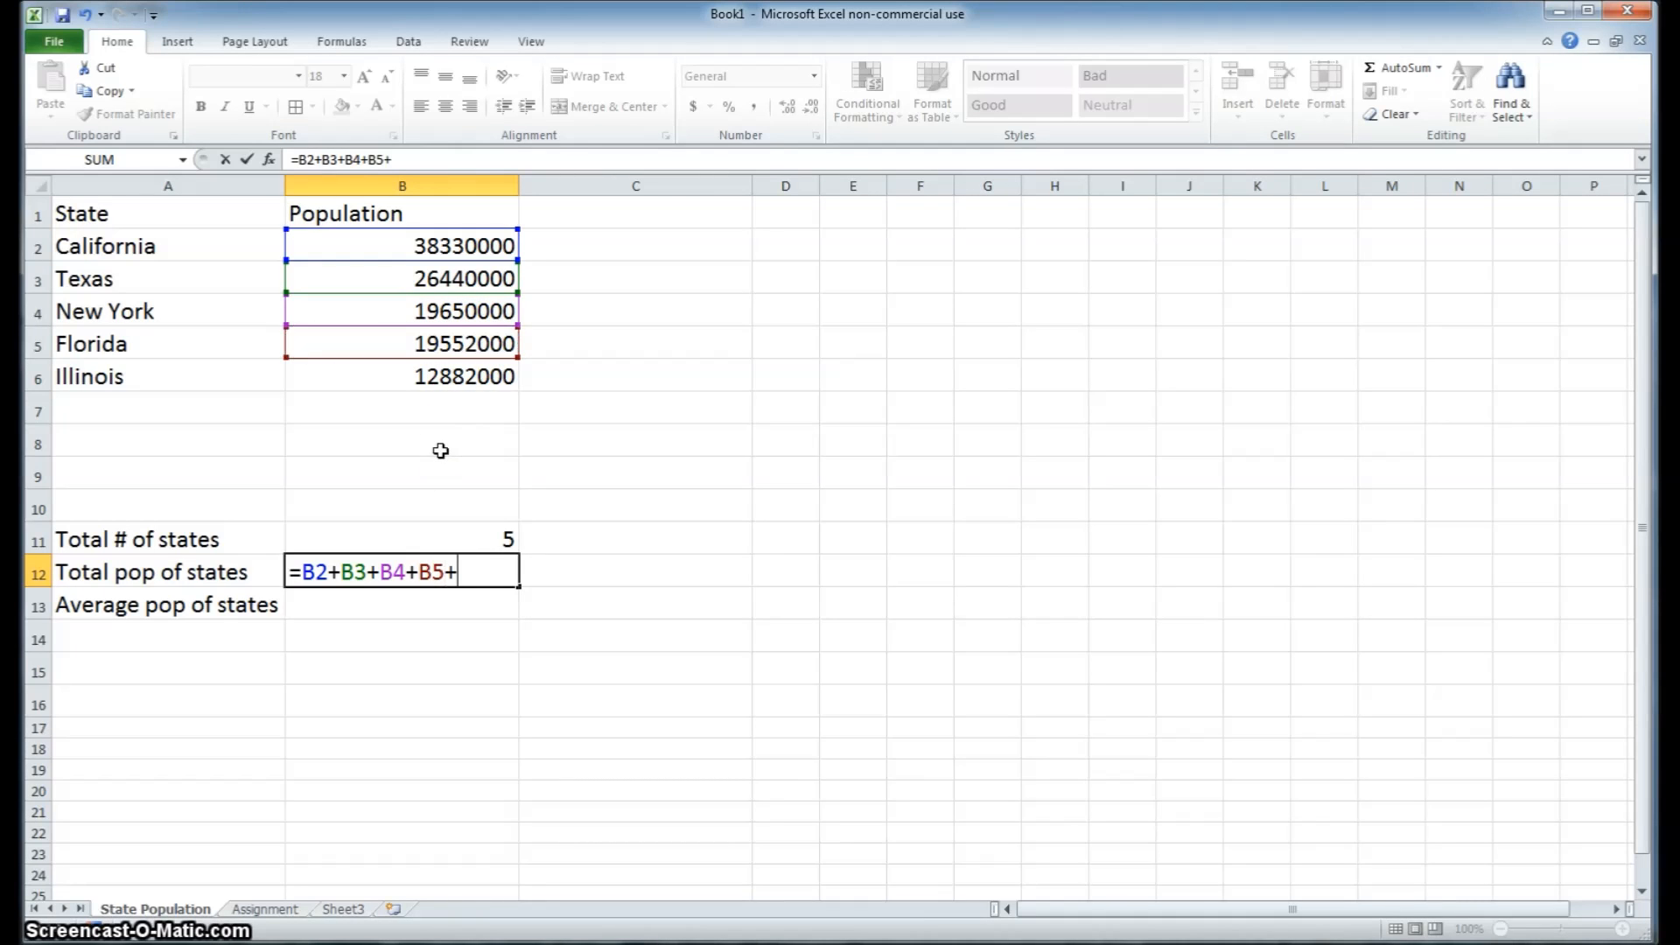
click(460, 376)
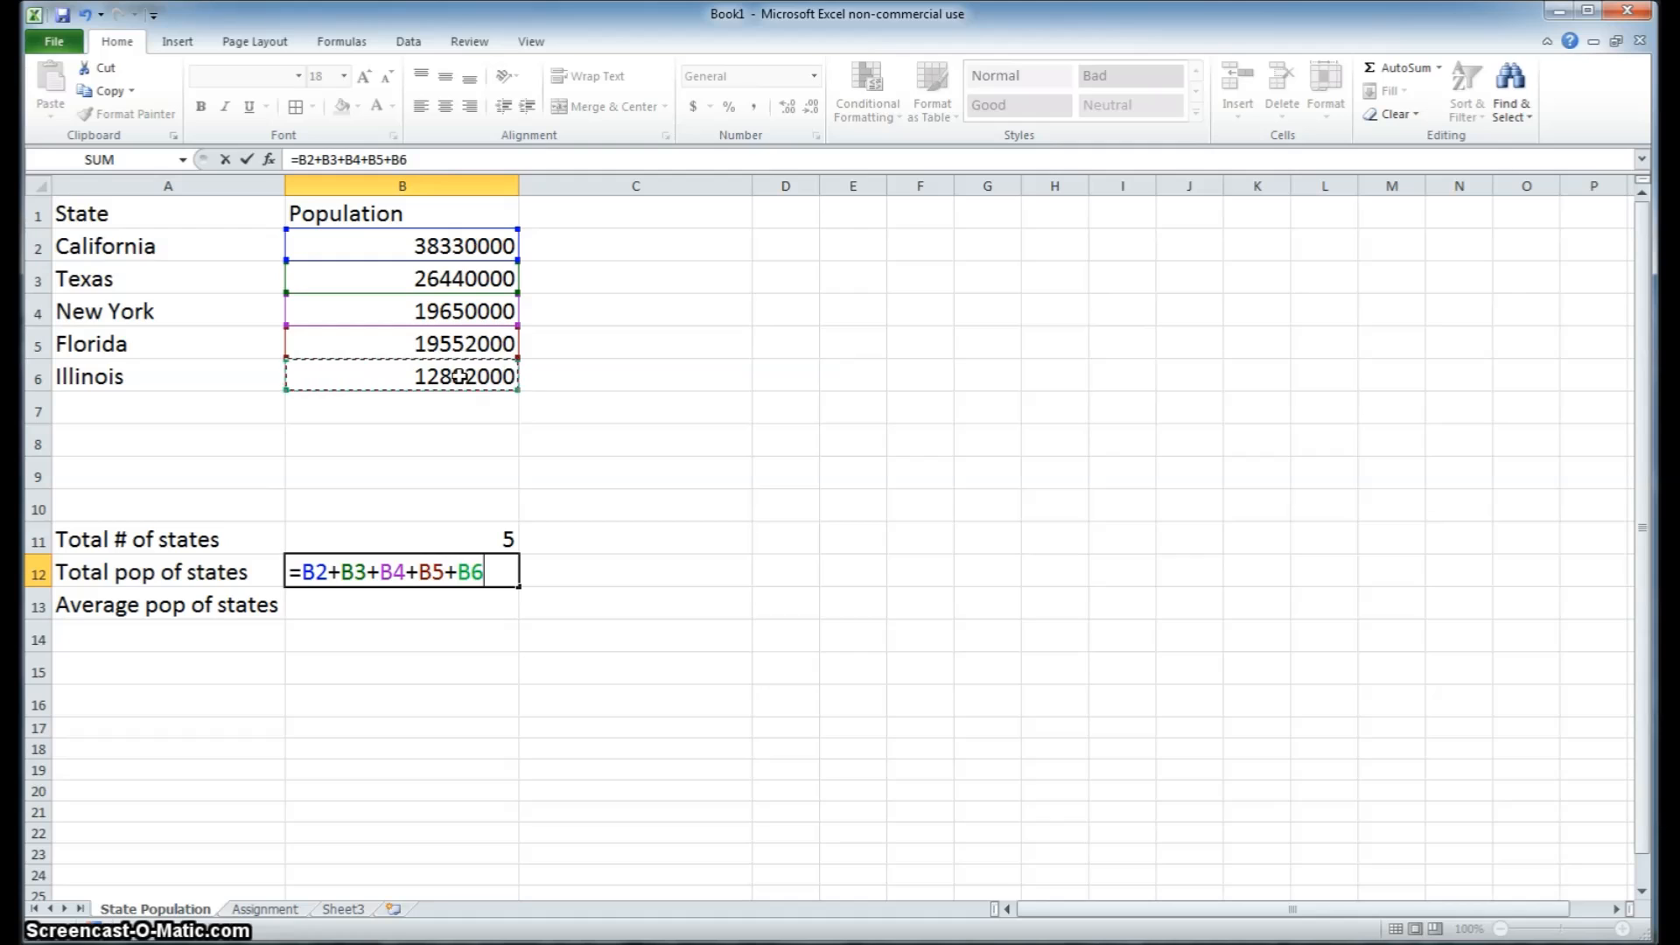
key(Return)
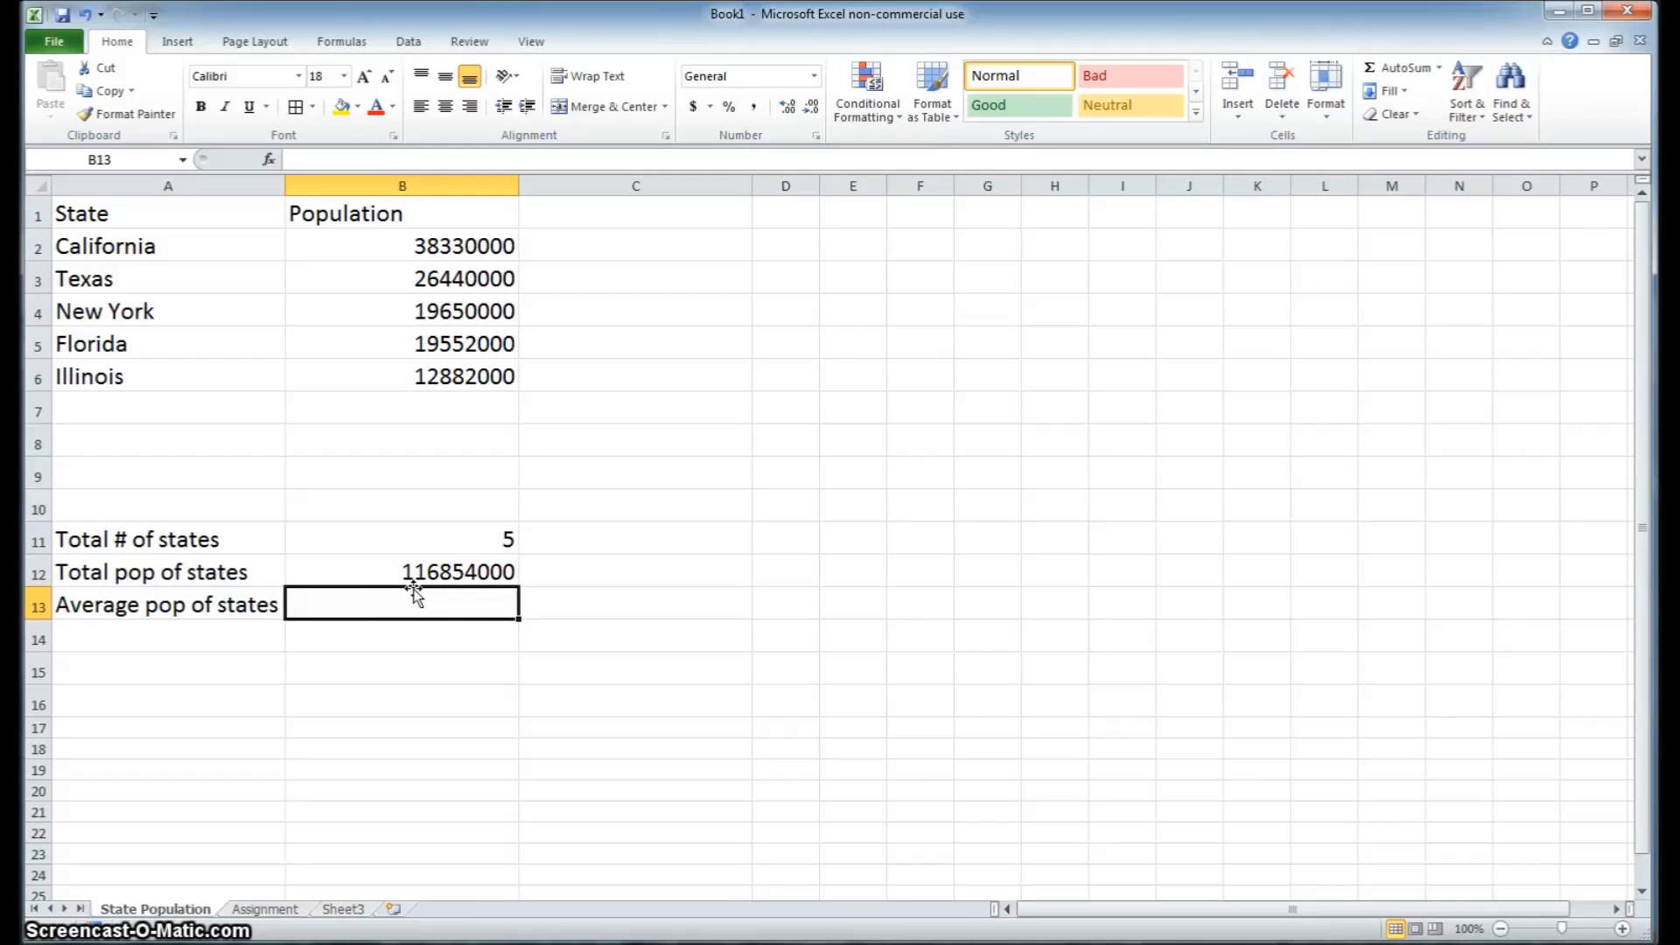
Calculate the average population of the states in B13 with the formula =B12/B11
click(434, 597)
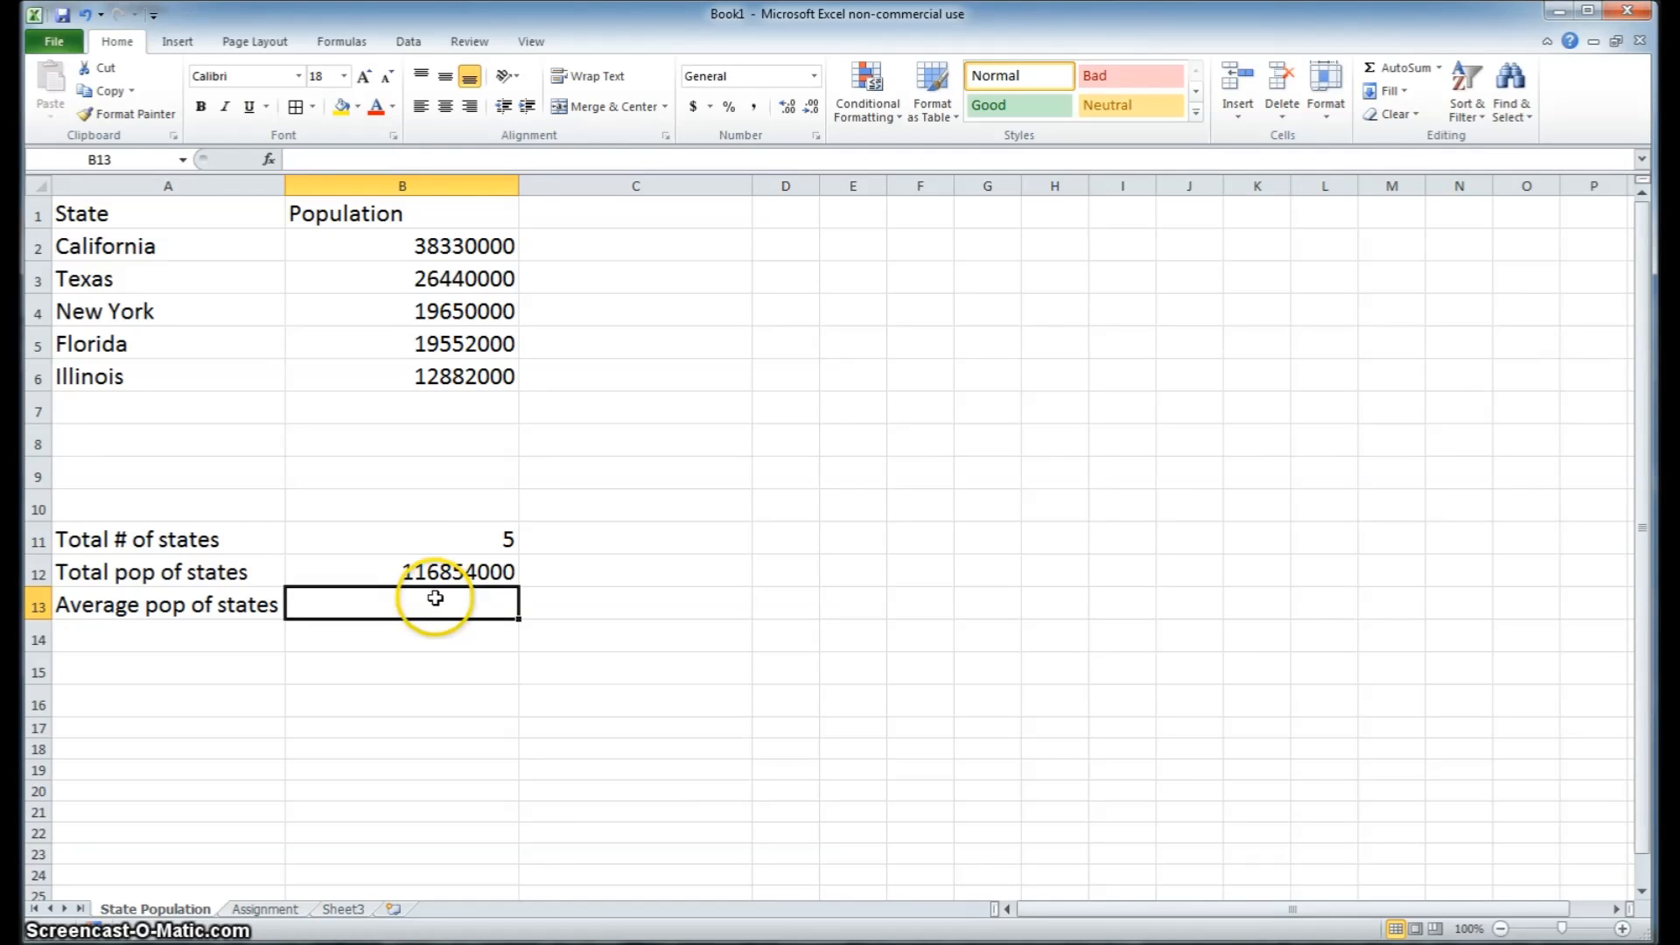
click(443, 589)
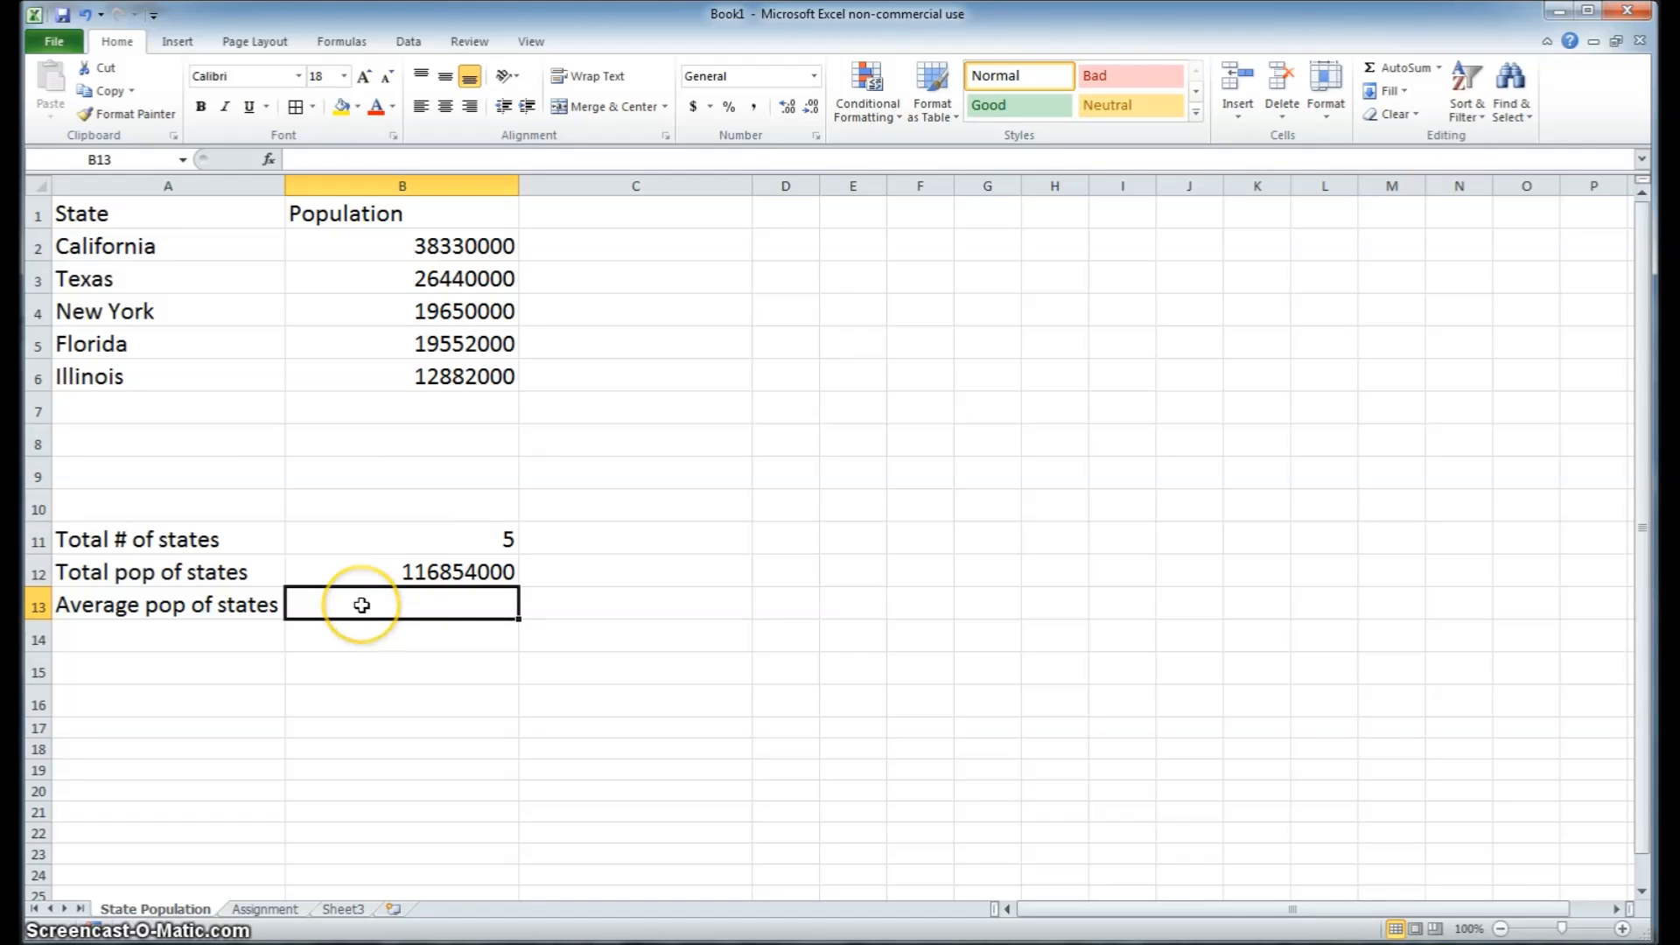
text(=)
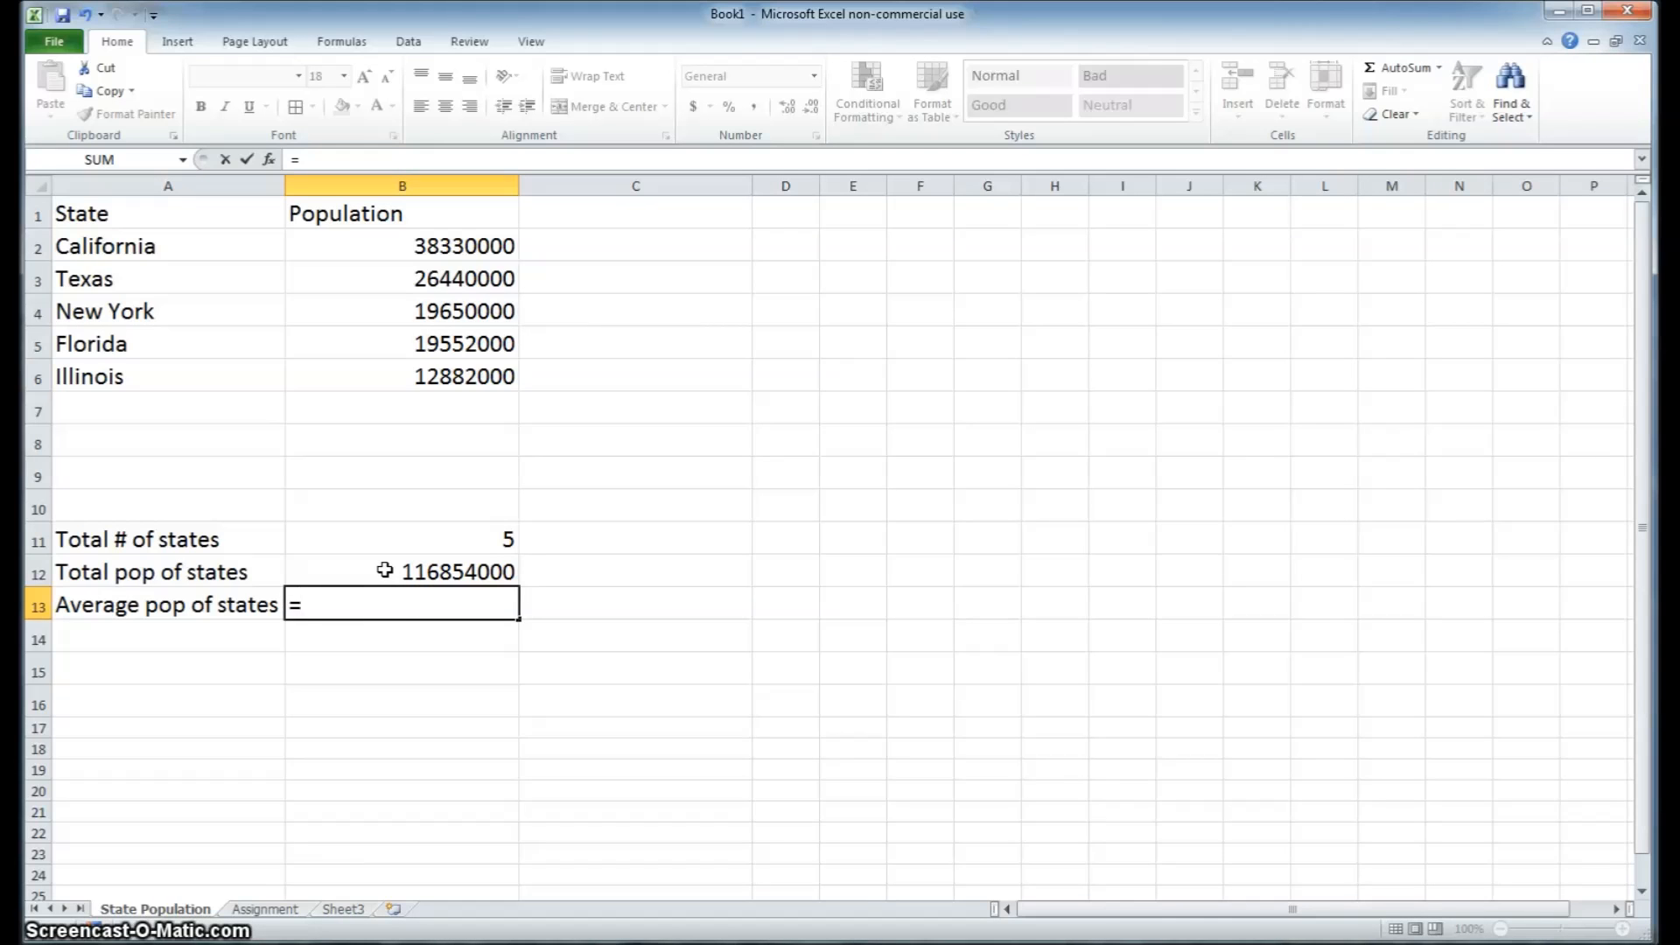
click(385, 570)
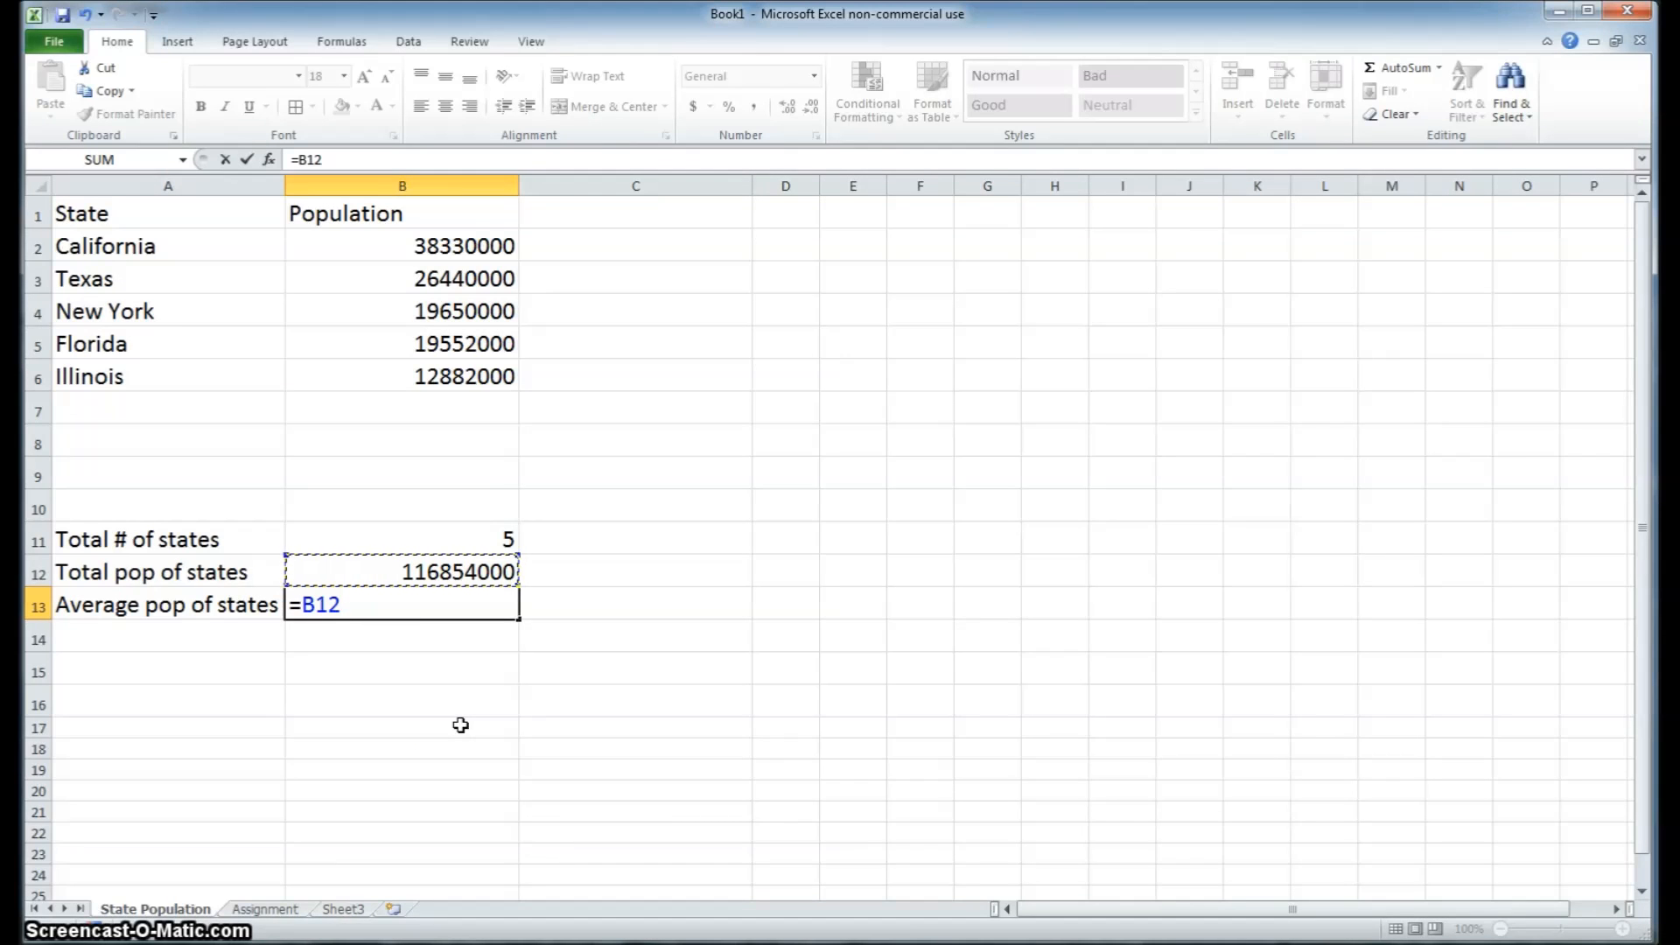
text(/)
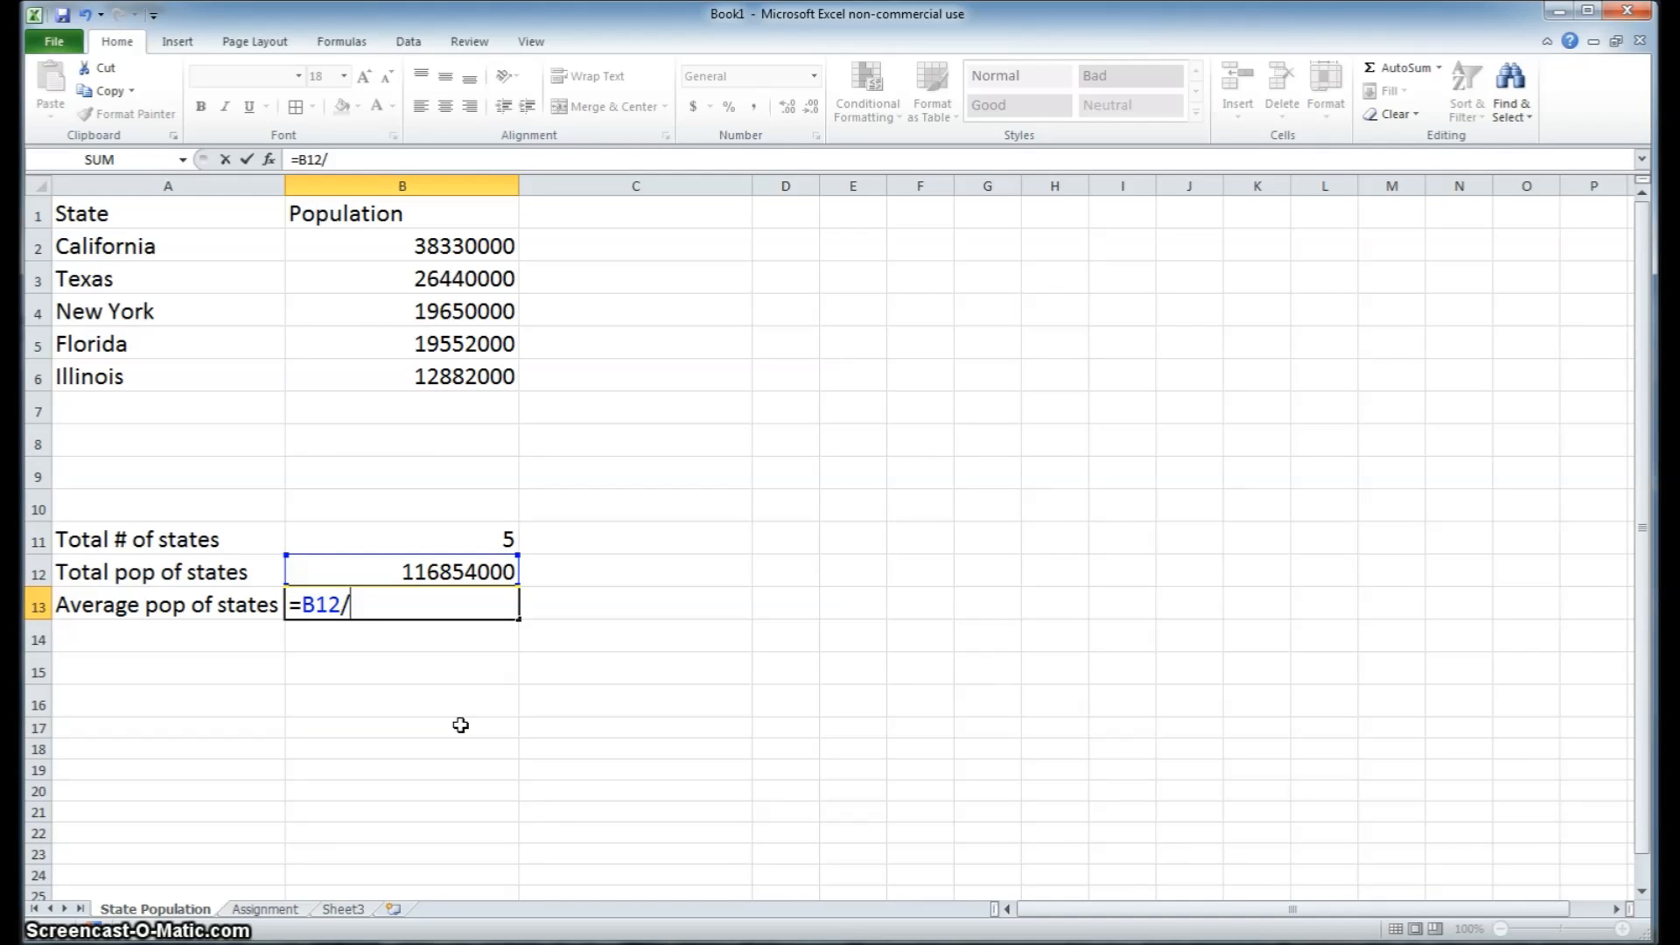
click(442, 535)
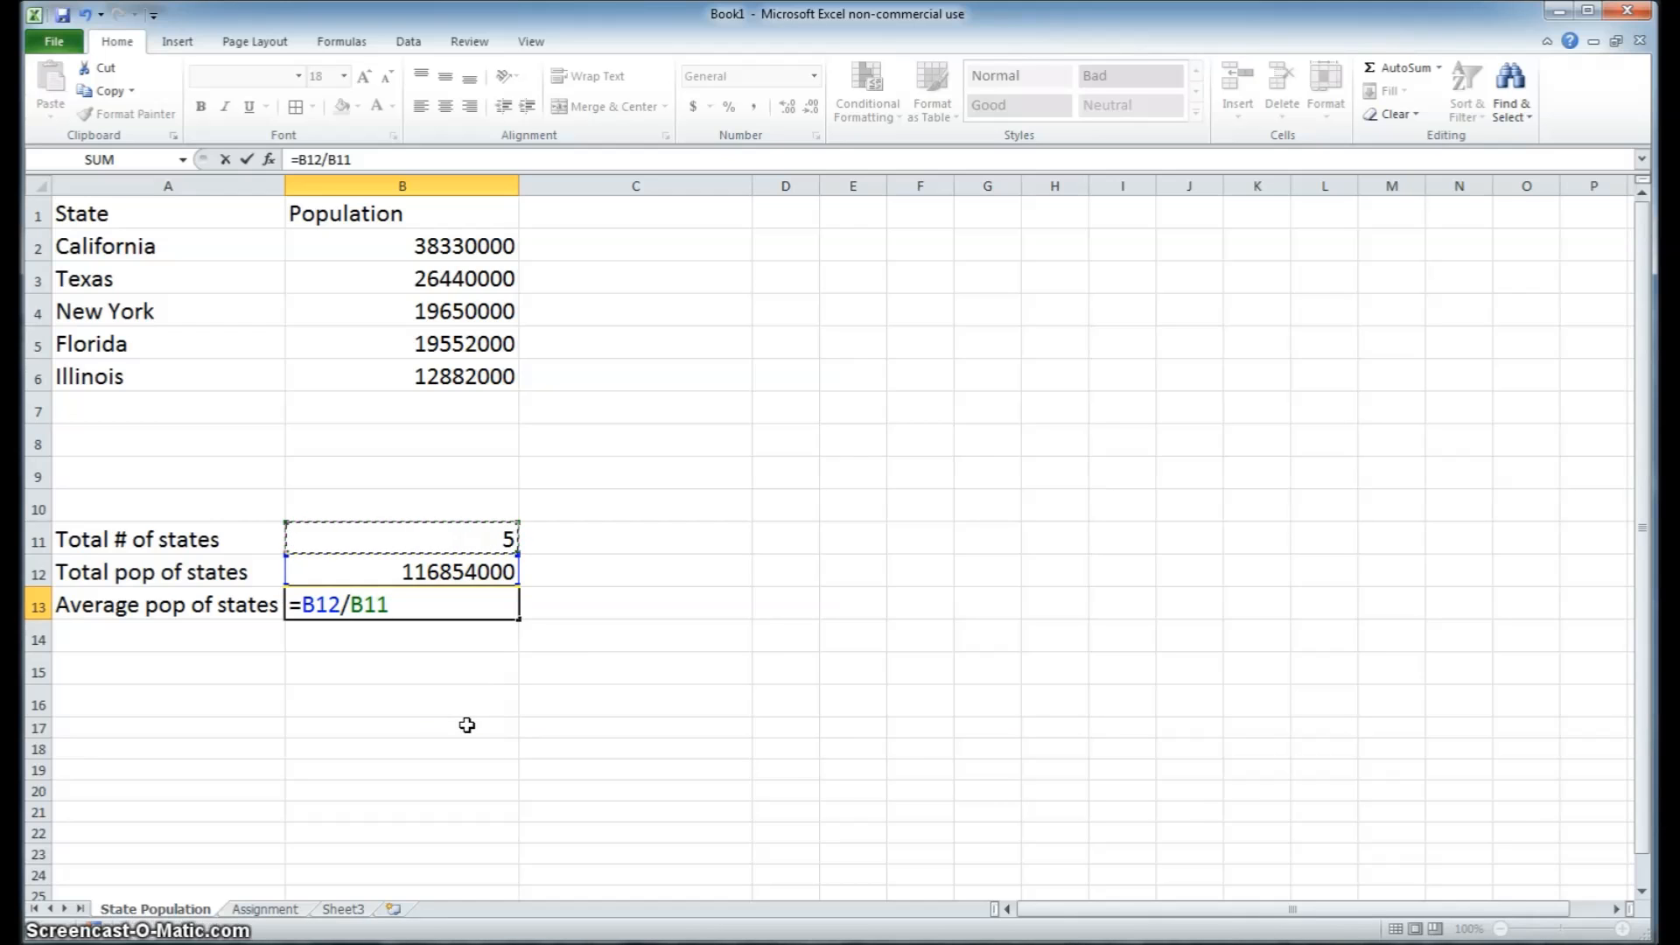
key(Return)
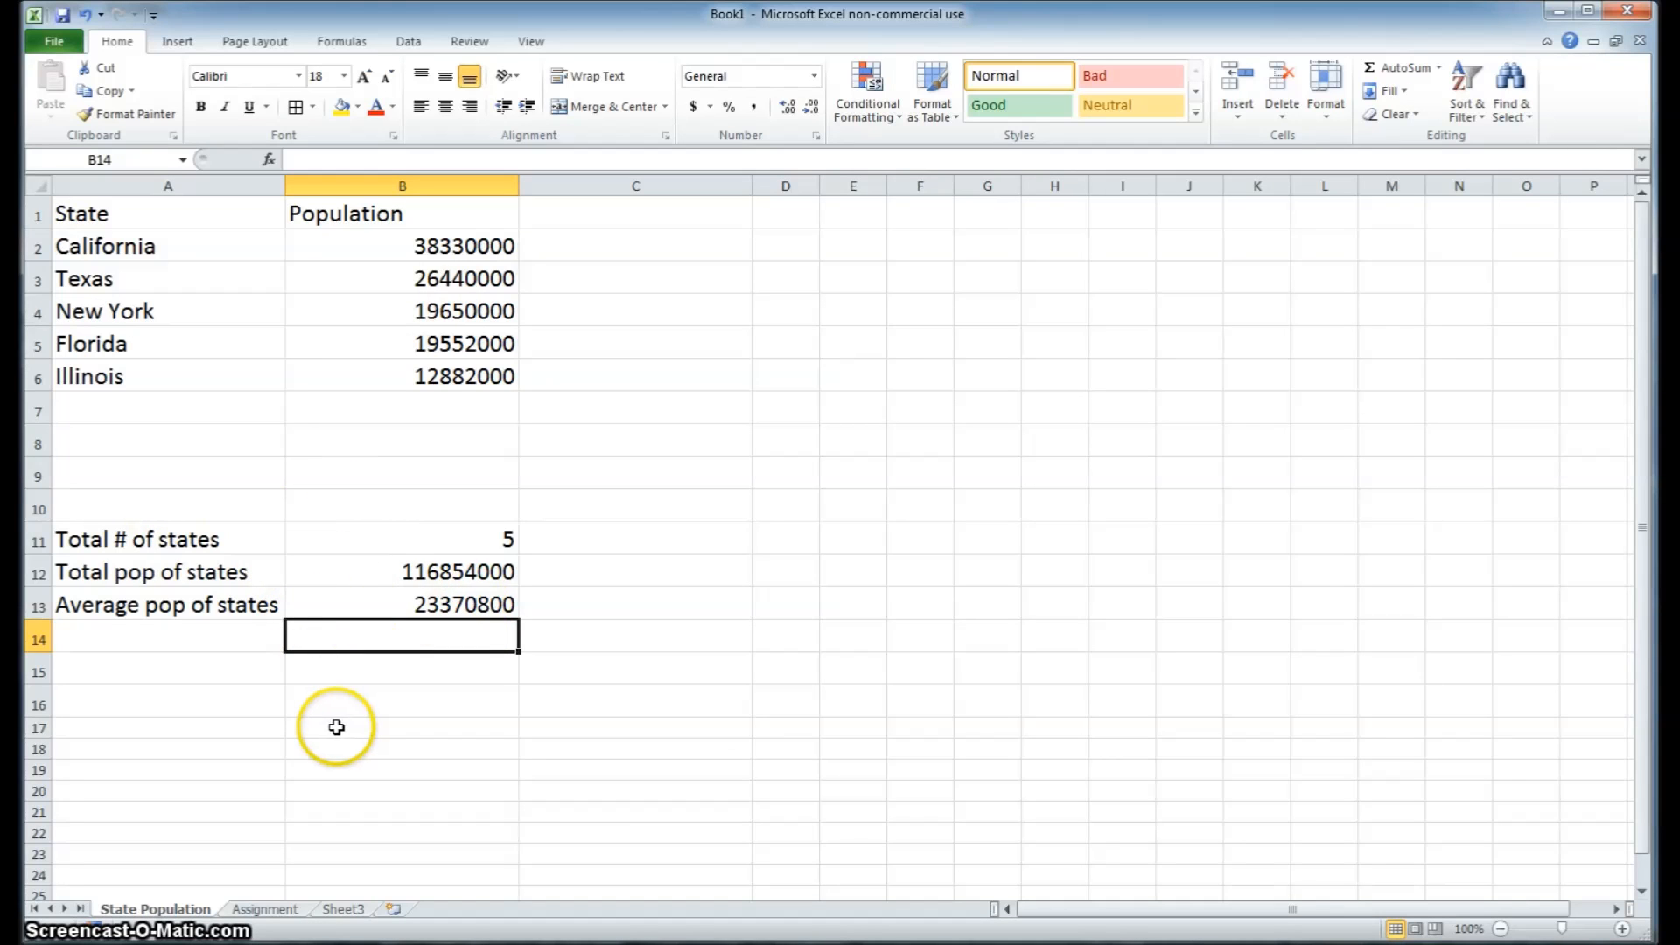
Add Penn as another state in A7 with a population of 12770000 in B7
click(428, 542)
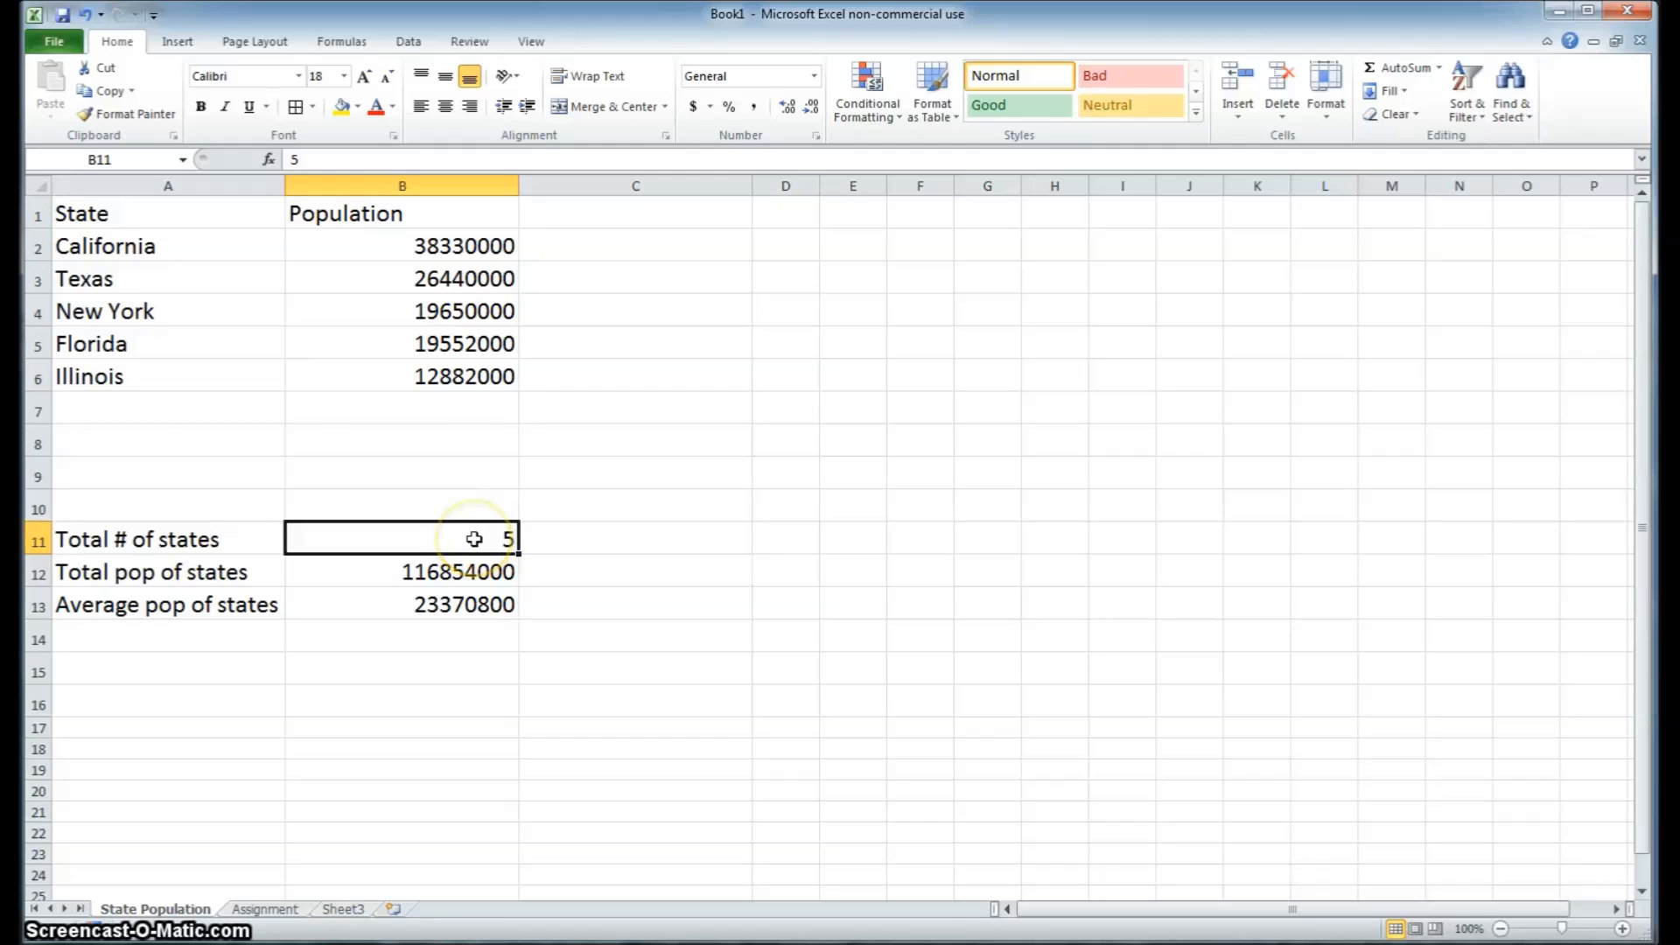
click(171, 409)
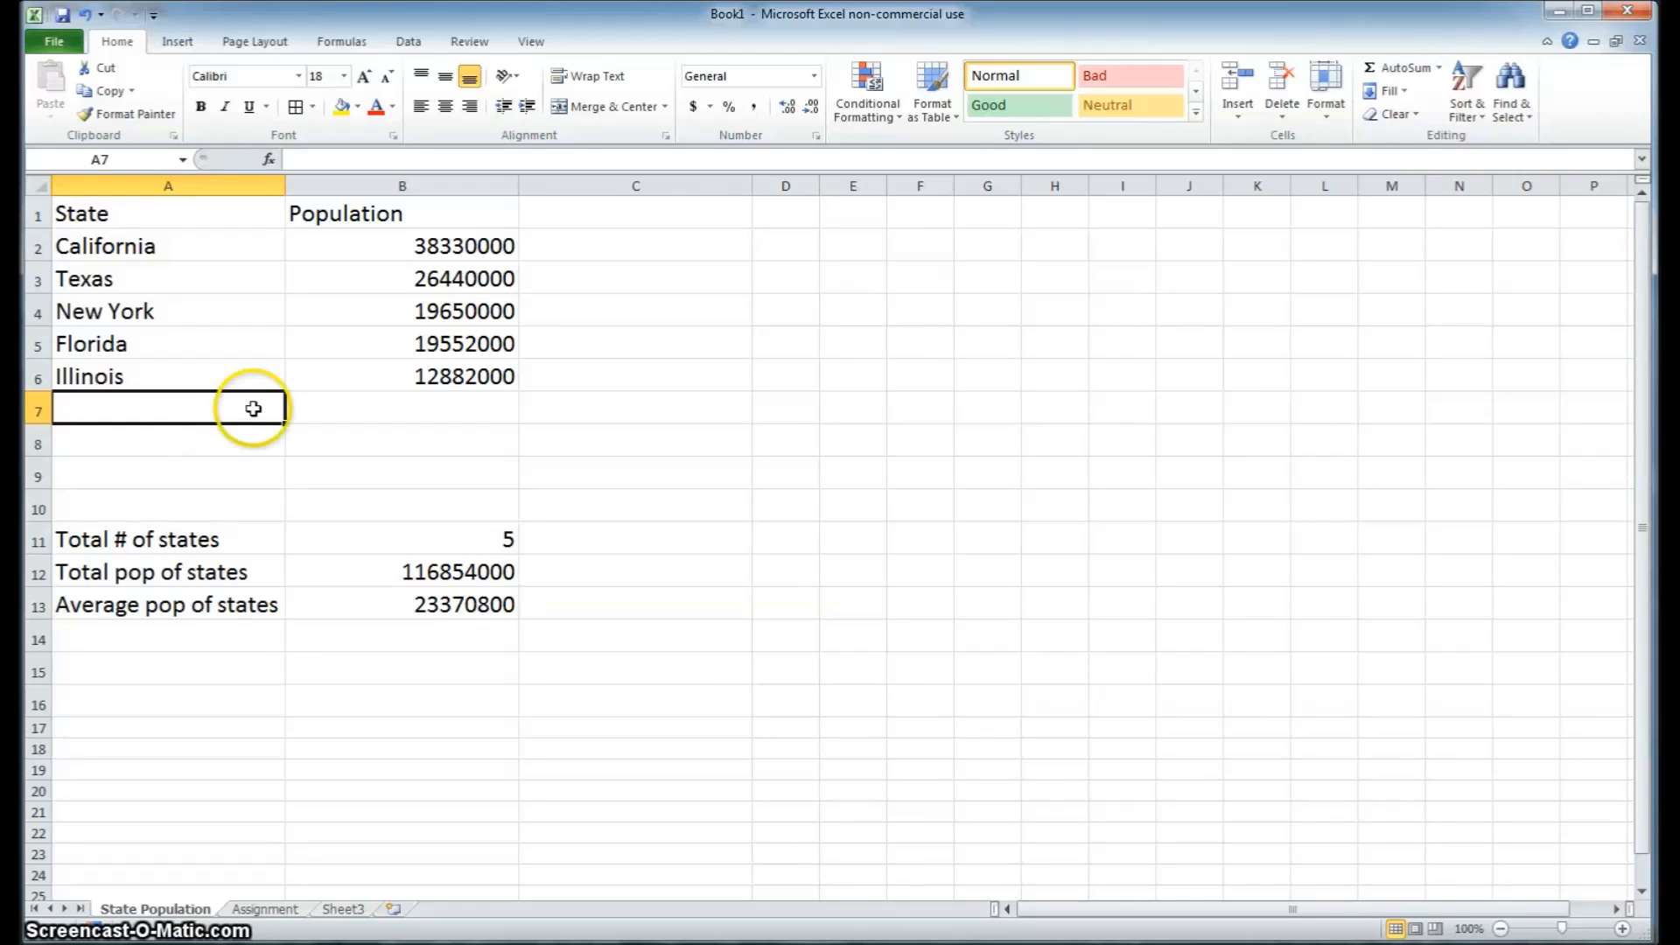
click(471, 573)
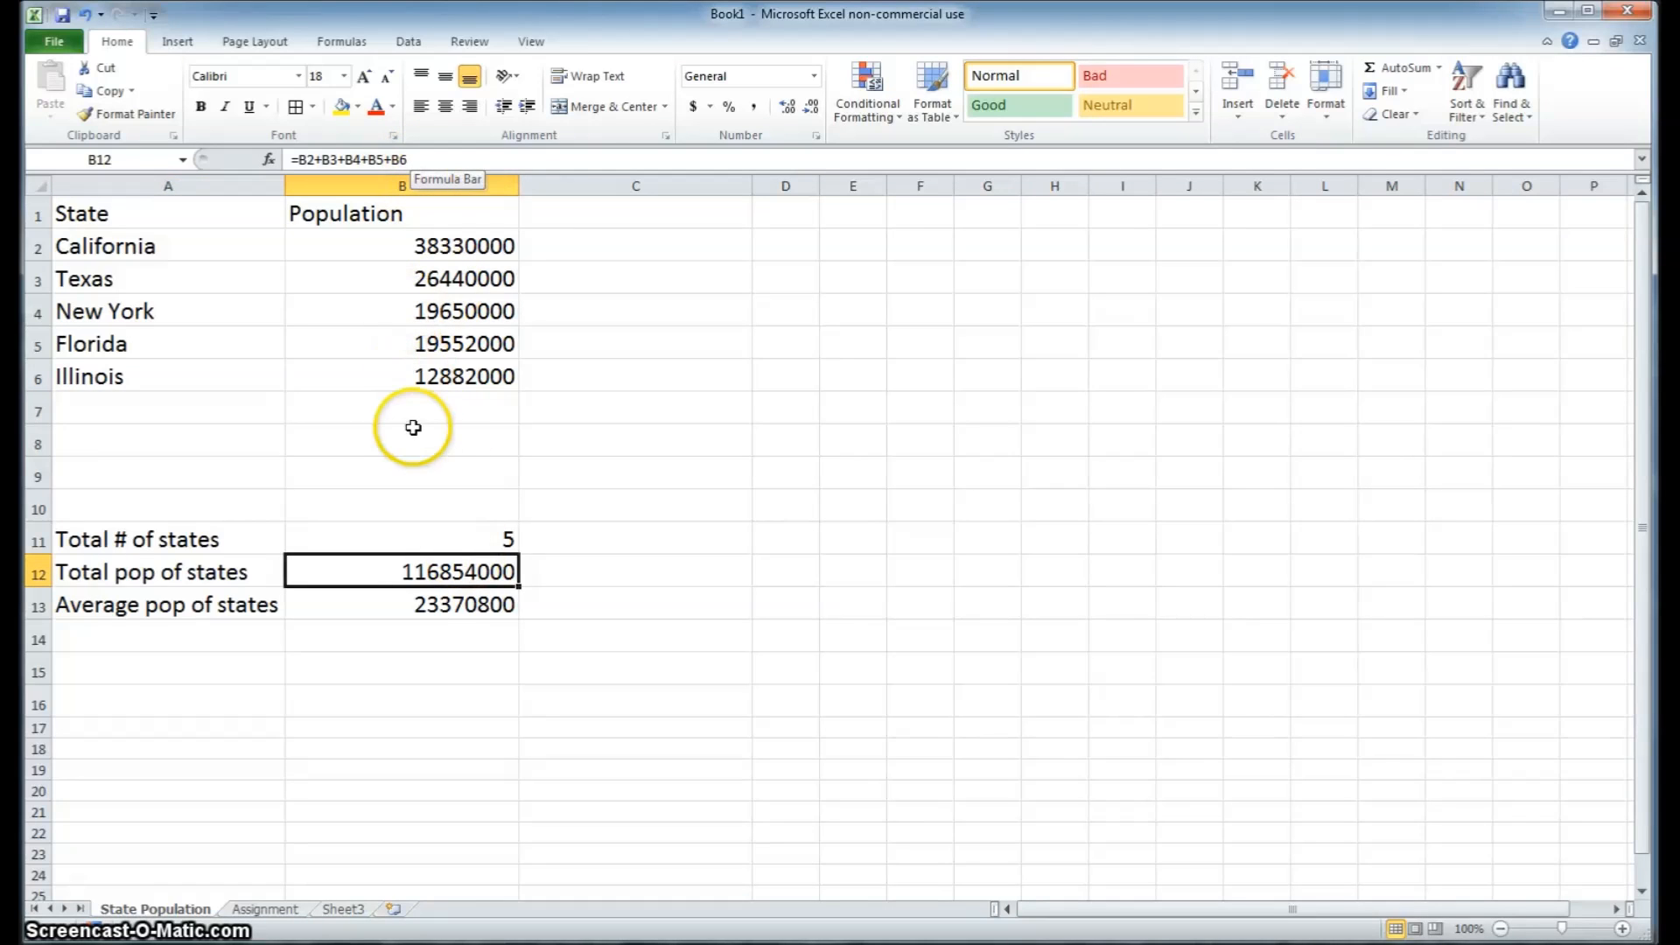
click(236, 399)
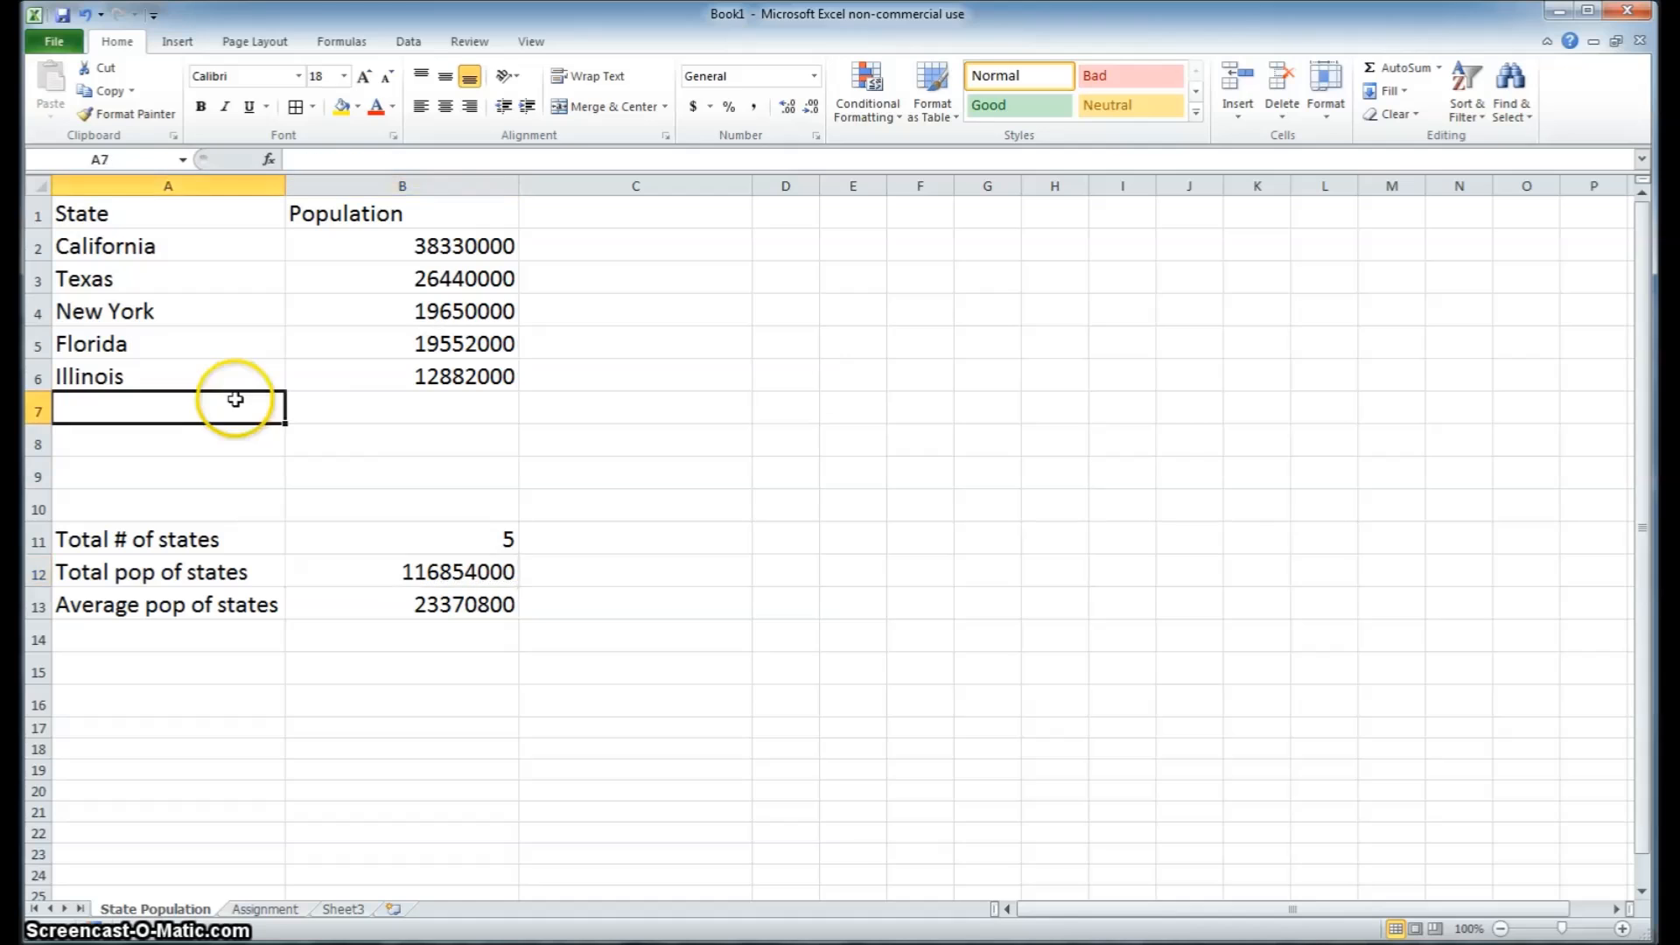
text(Penn)
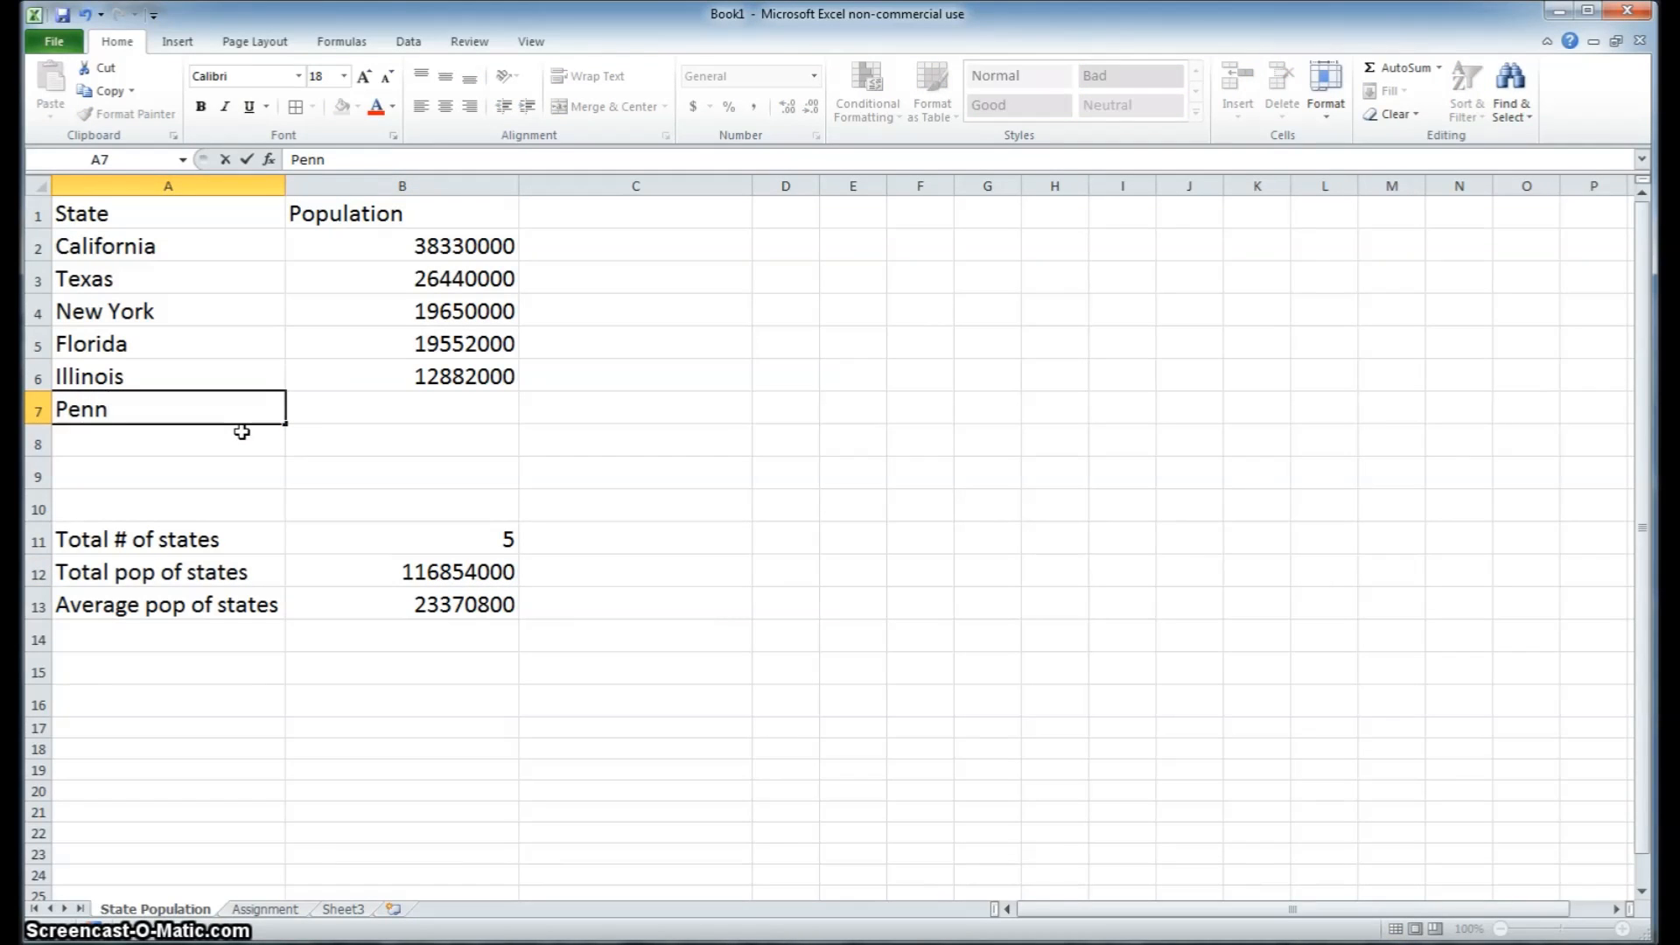
key(Tab)
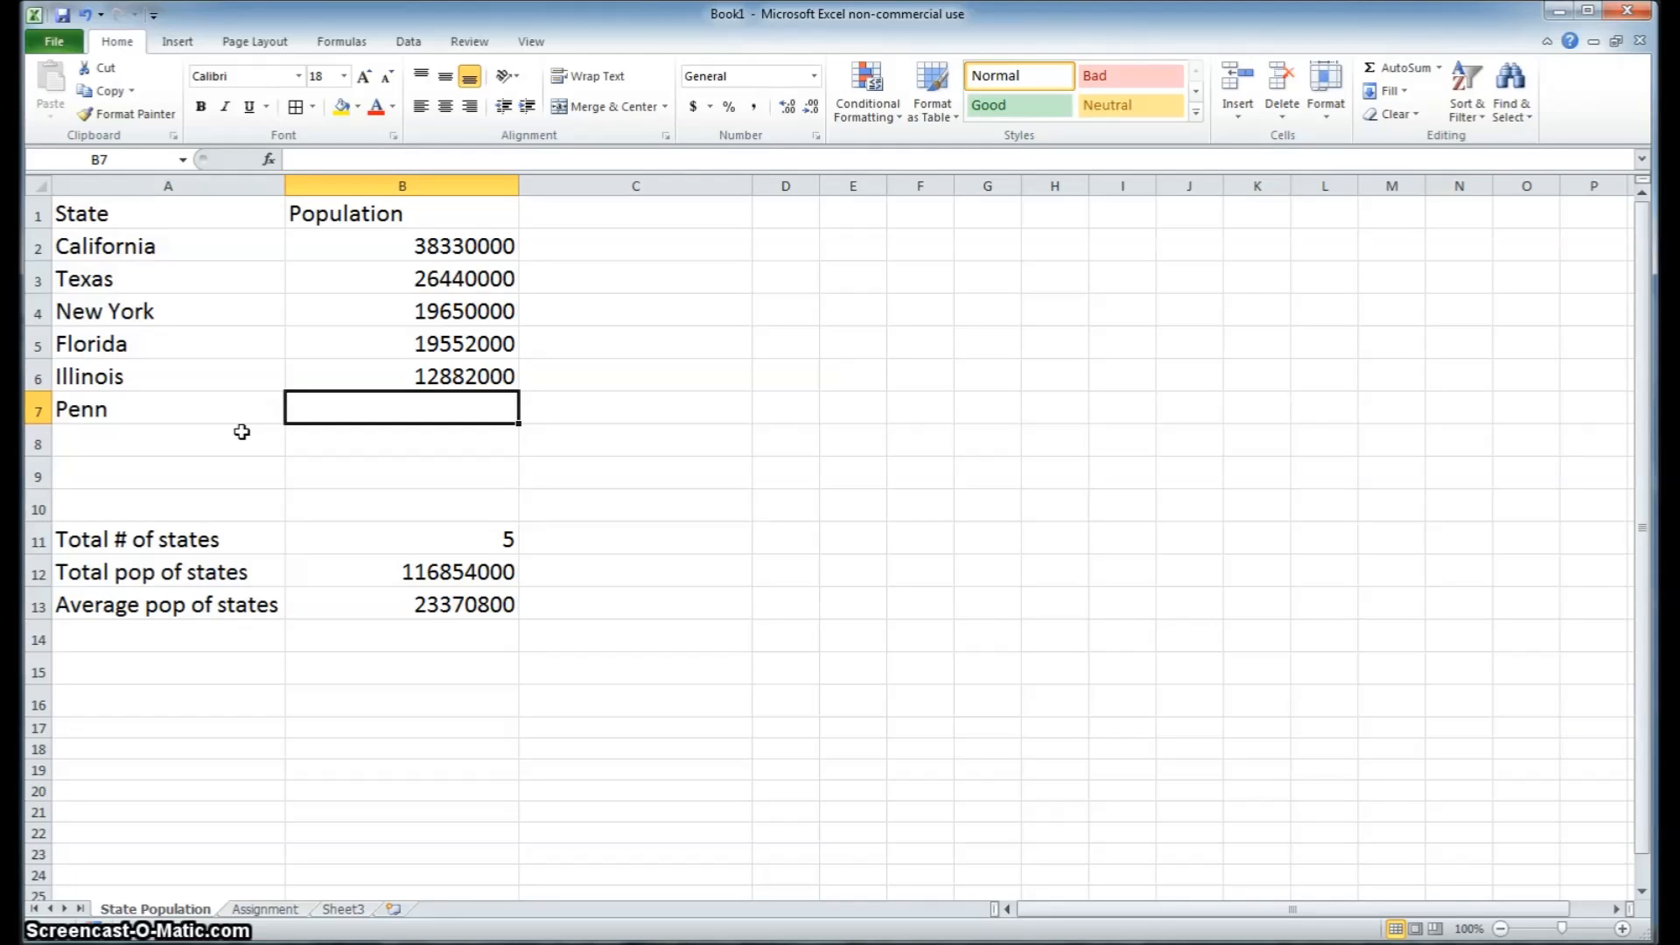
click(424, 399)
text(12770000)
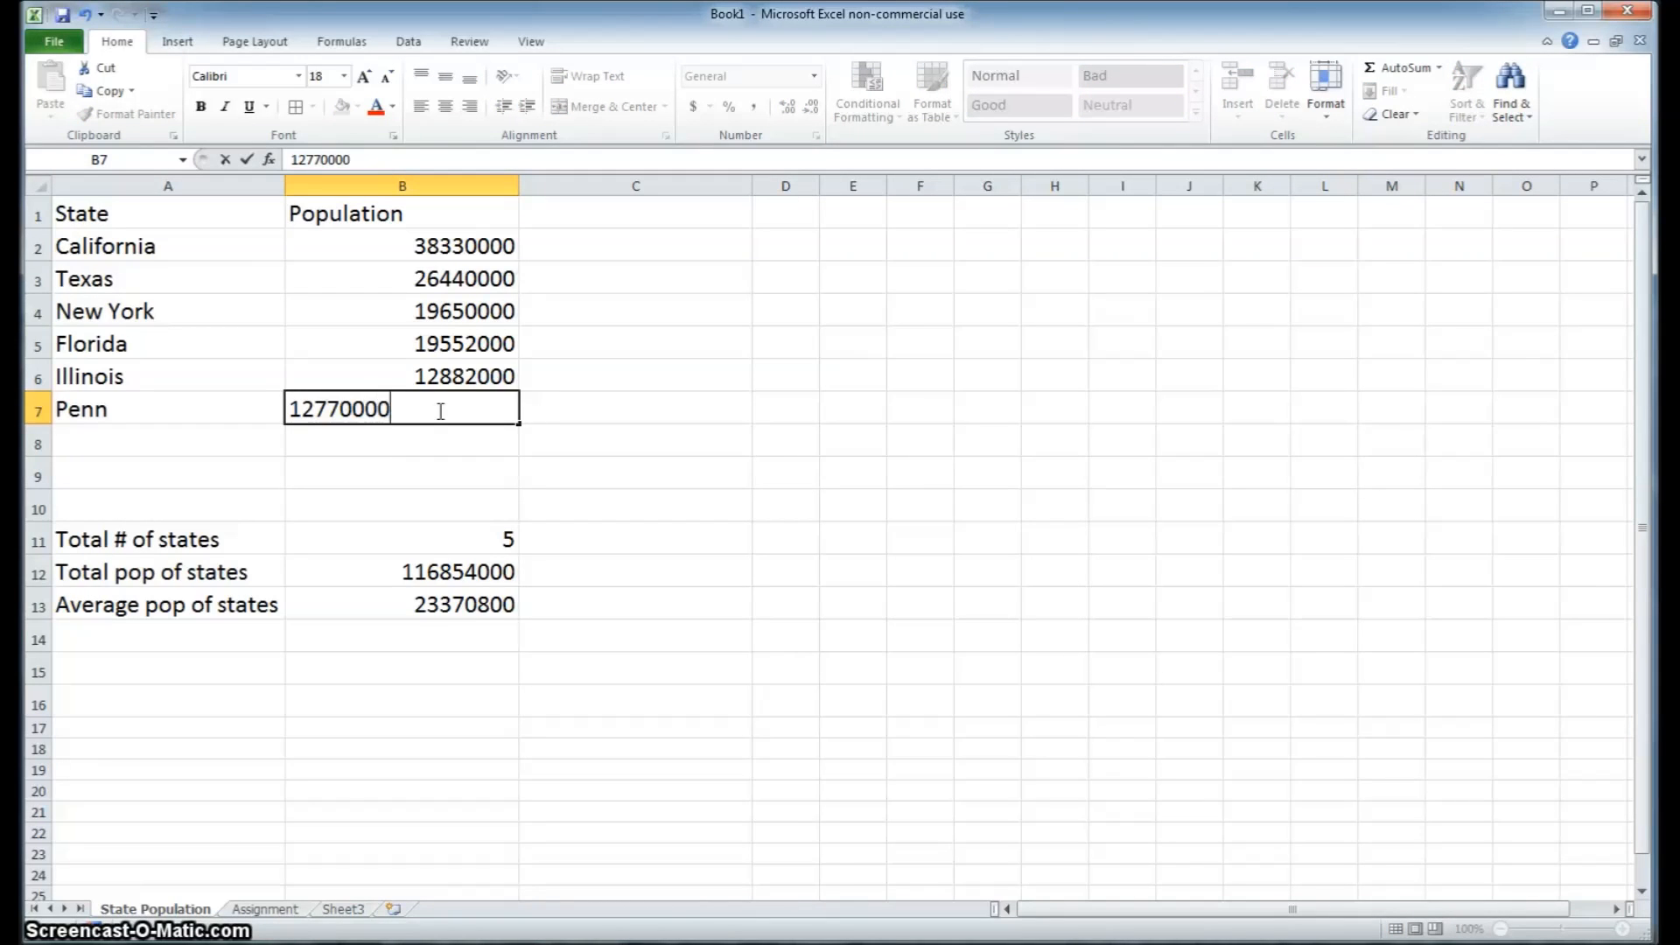
key(Return)
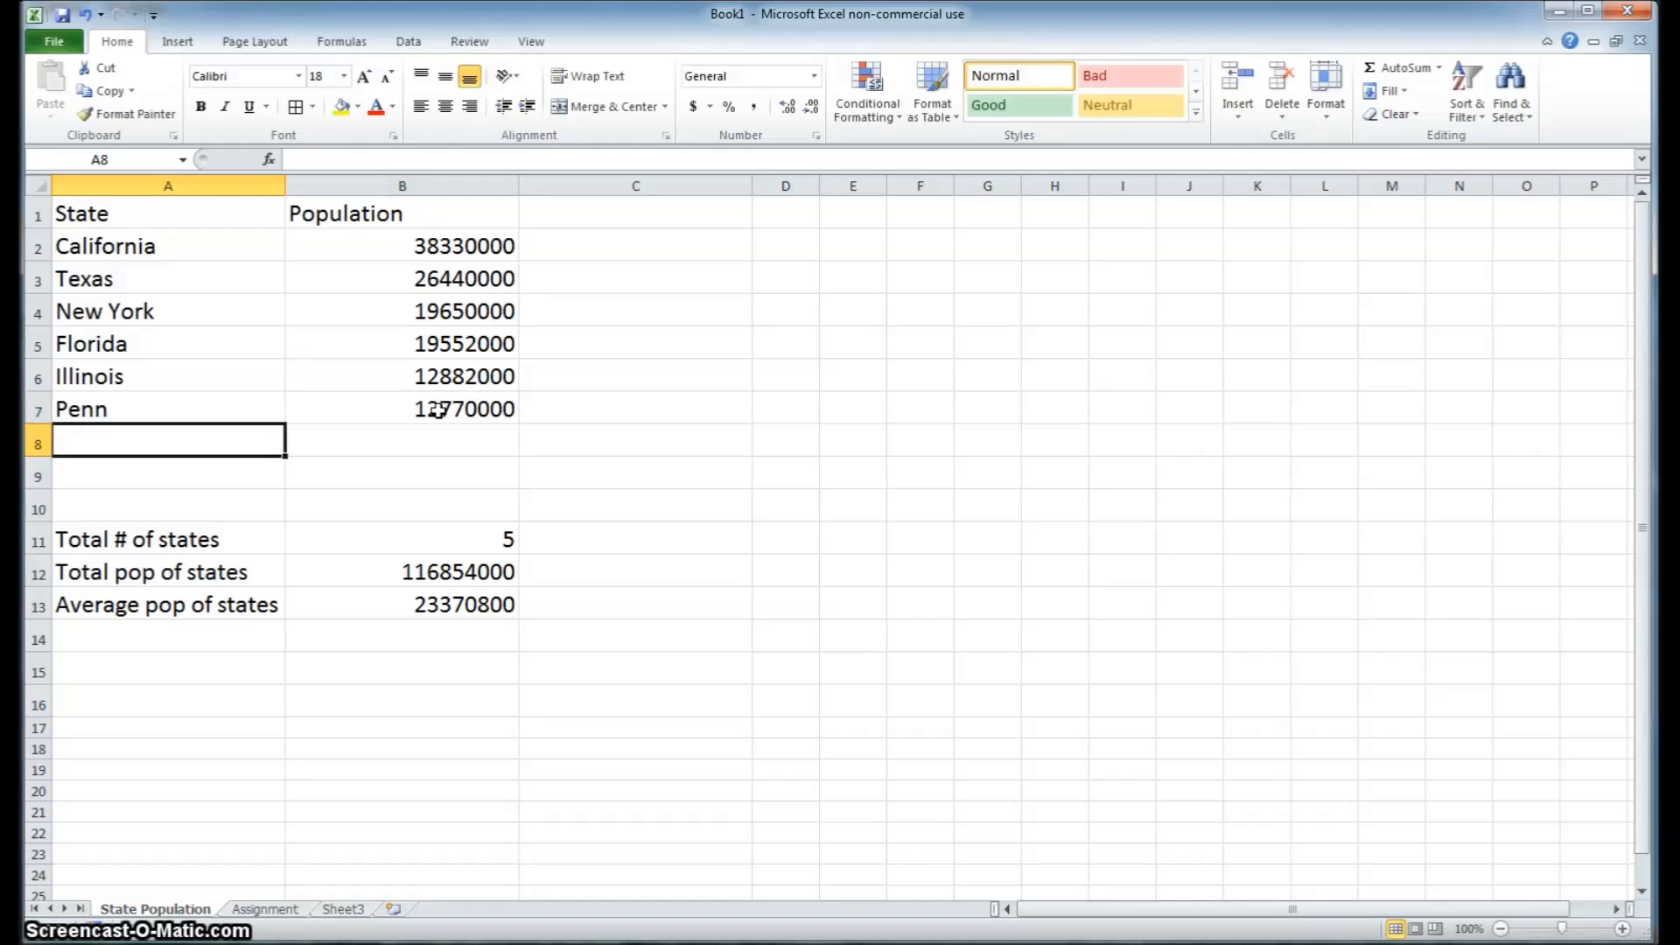
Extend the total population formula in B12 by adding +B7 for Penn
click(425, 574)
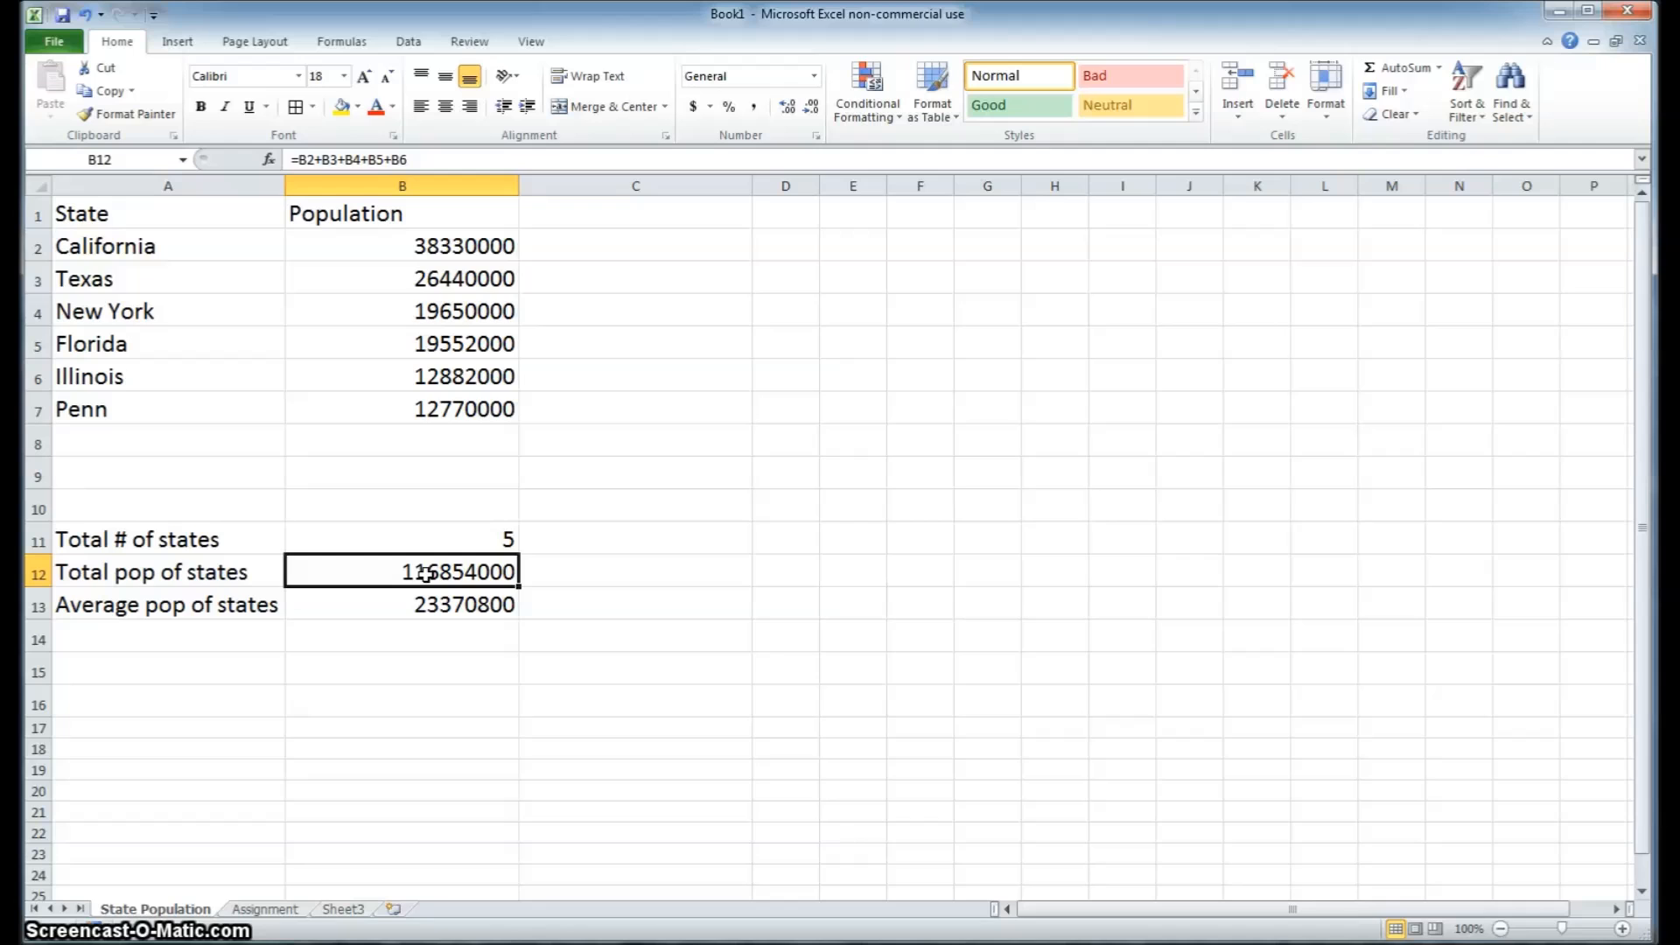
click(420, 160)
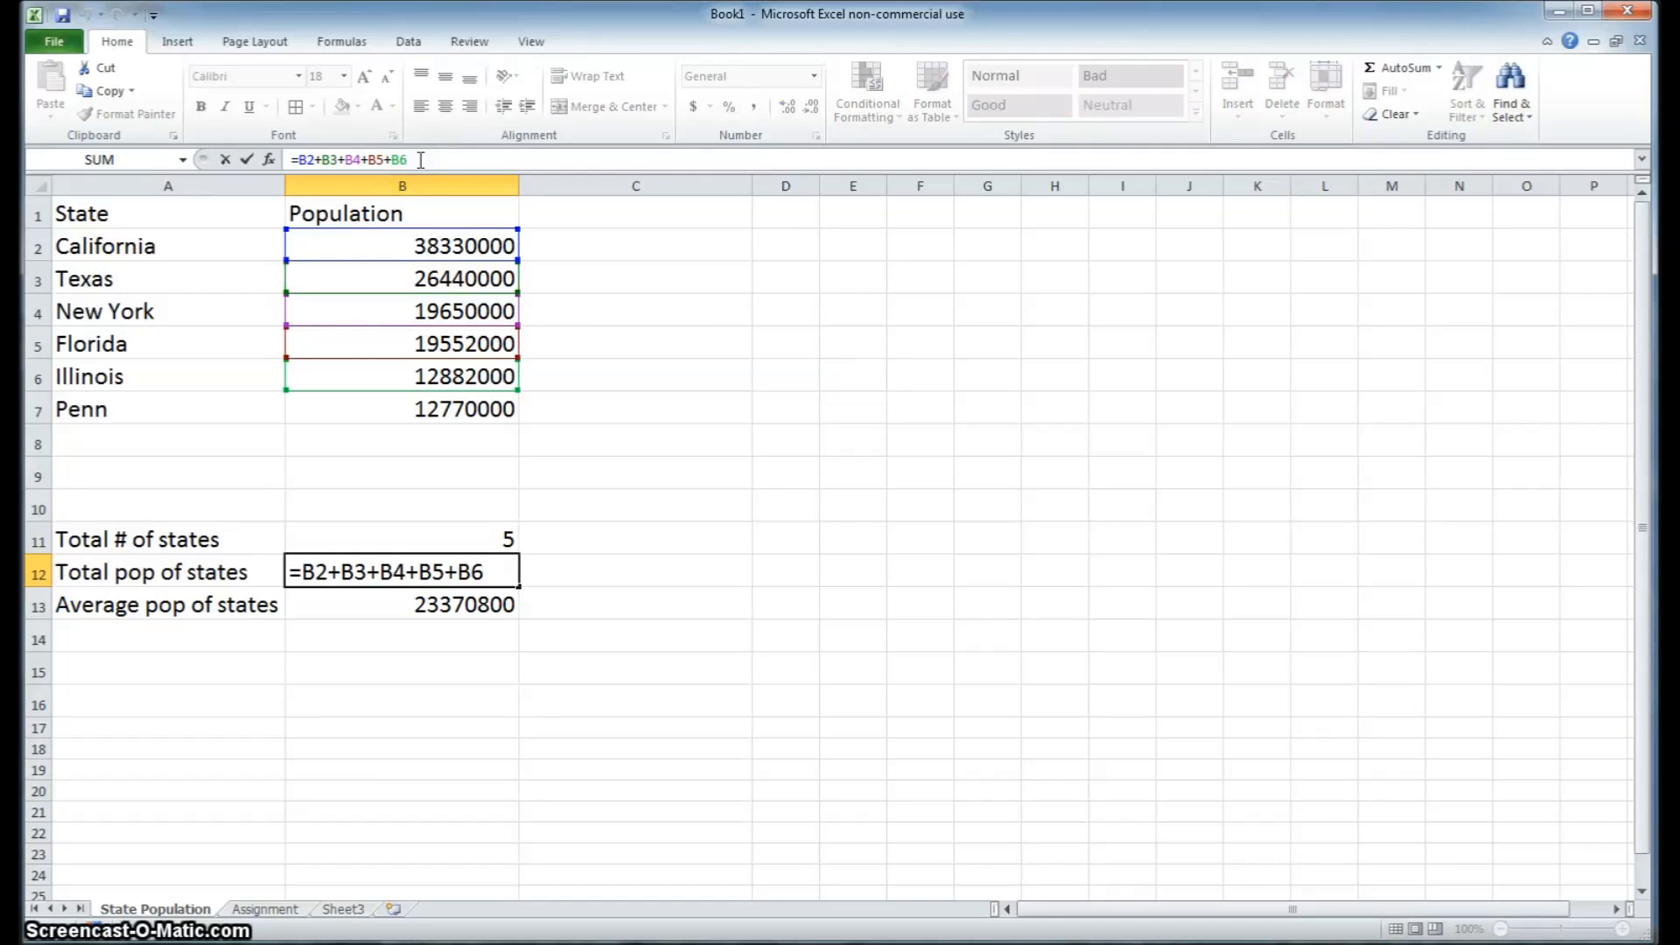
click(487, 411)
key(Return)
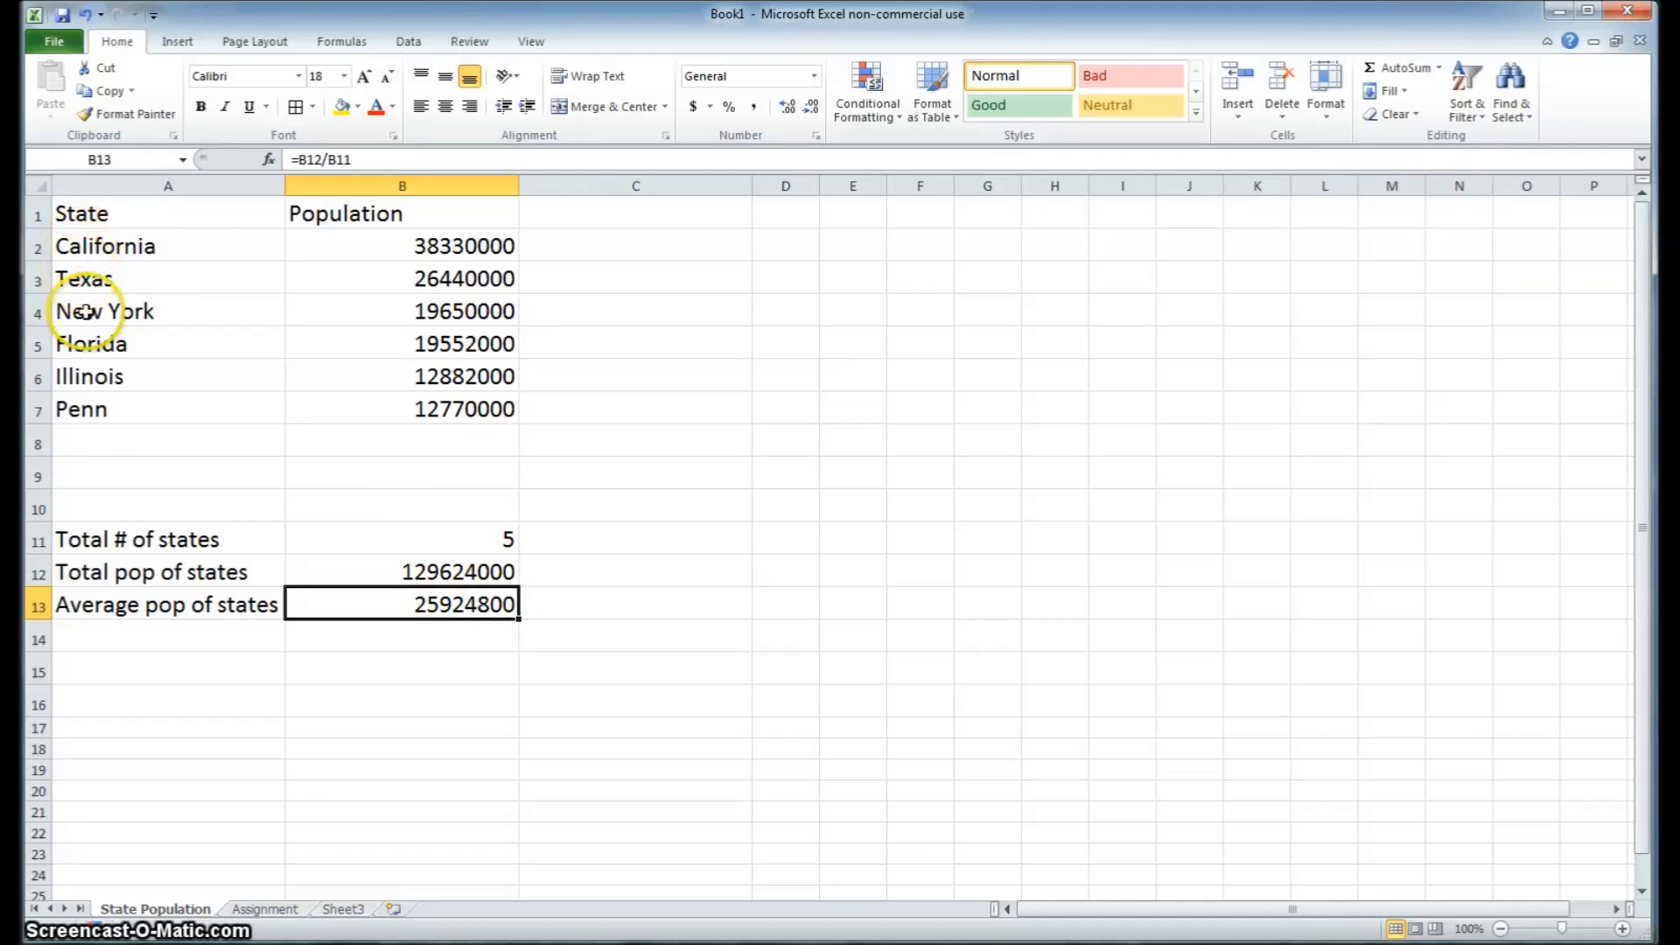
Change the total number of states in B11 to 6
click(484, 541)
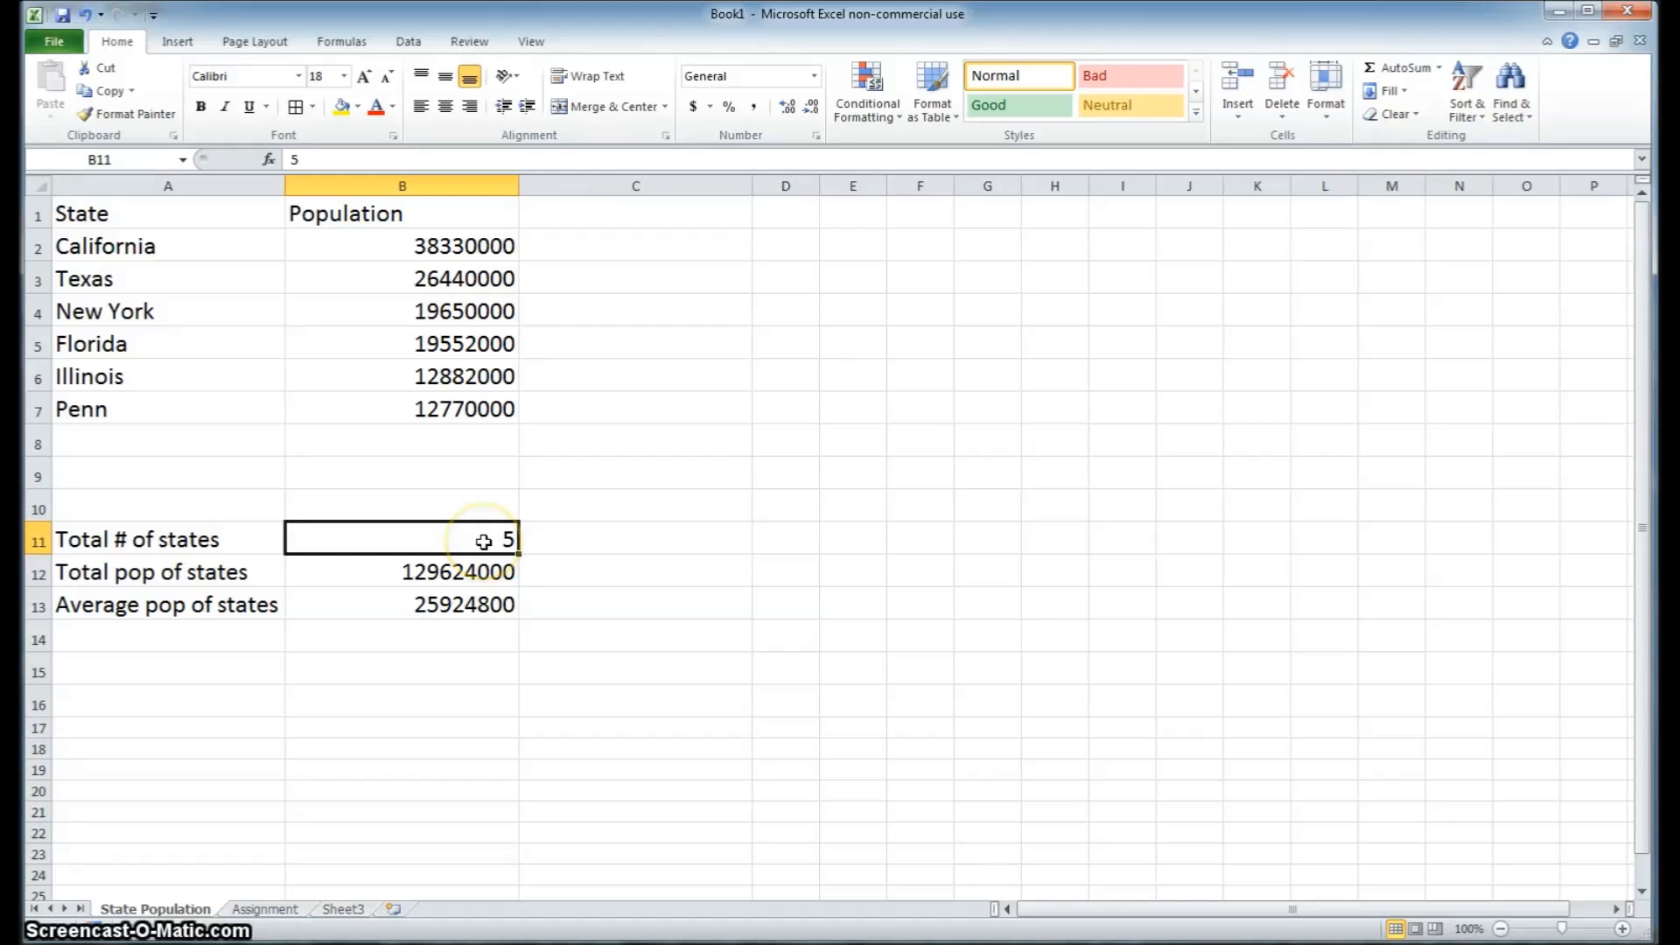
text(6)
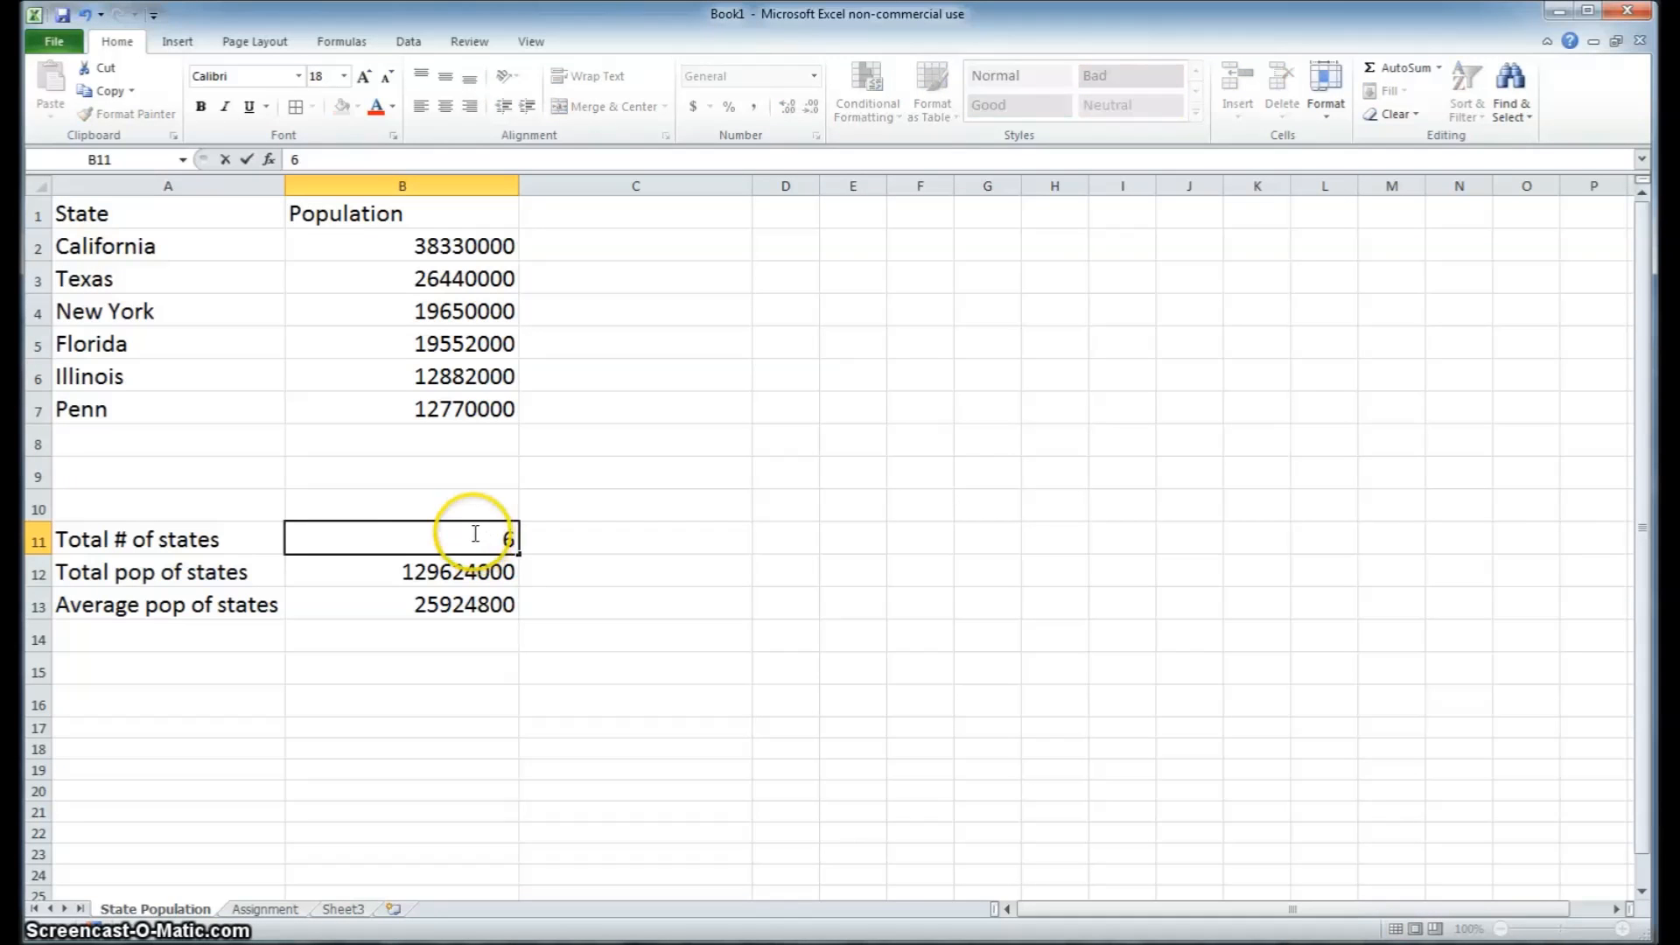
click(430, 502)
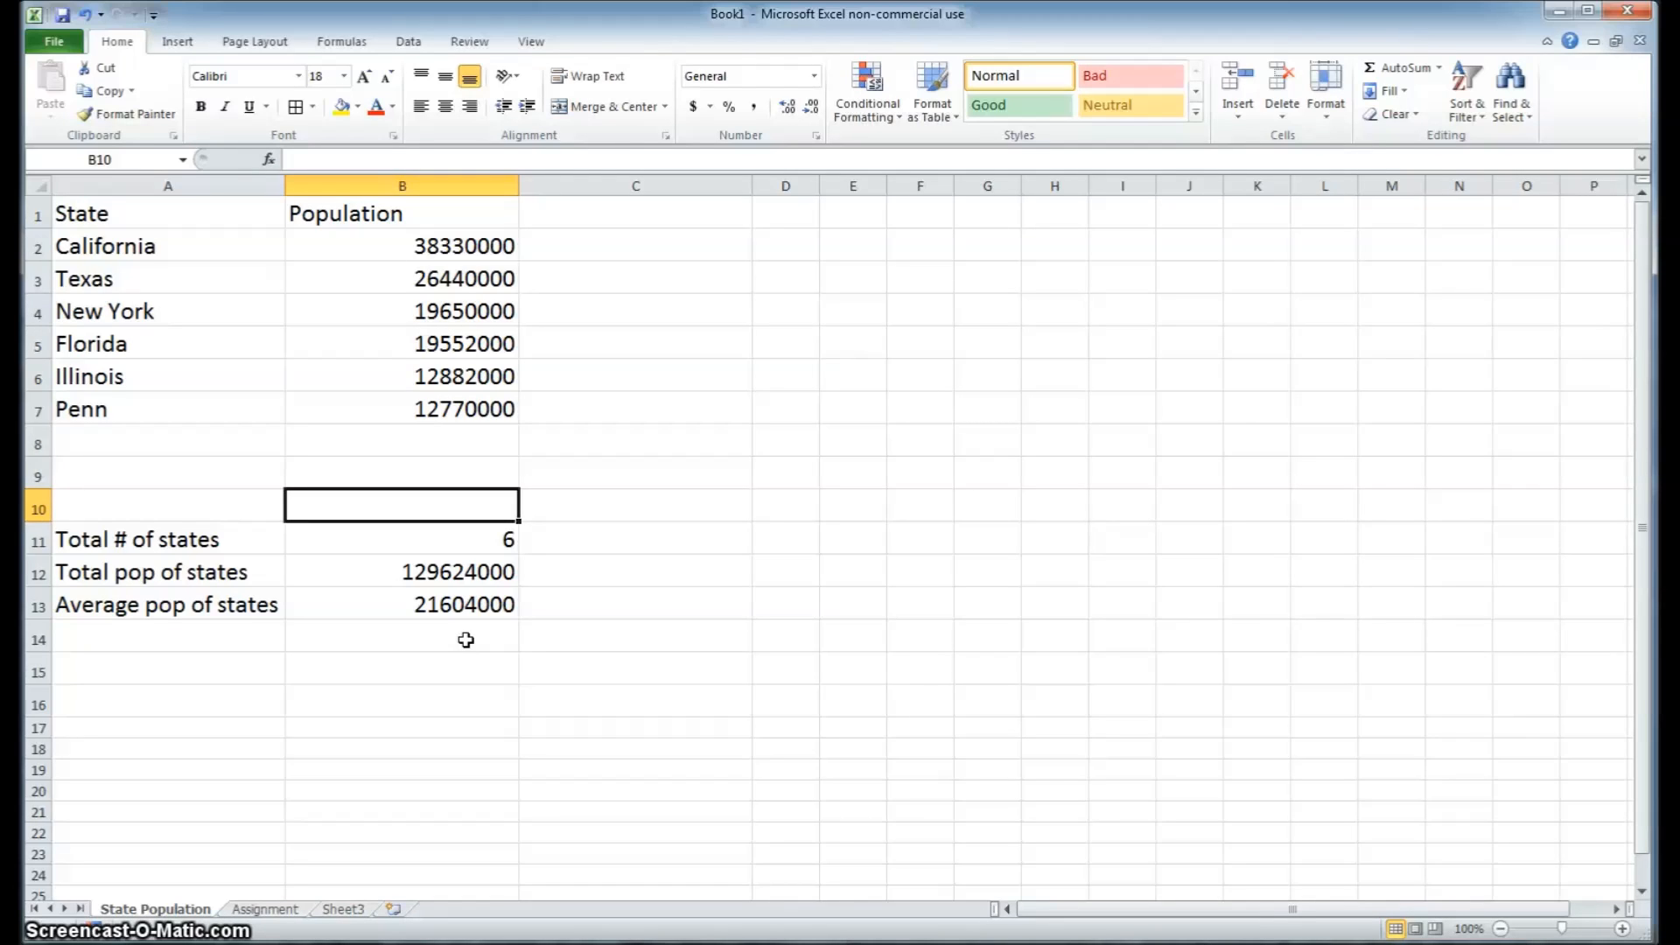
Clear the number of states, total population and average population values from B11:B13
click(431, 539)
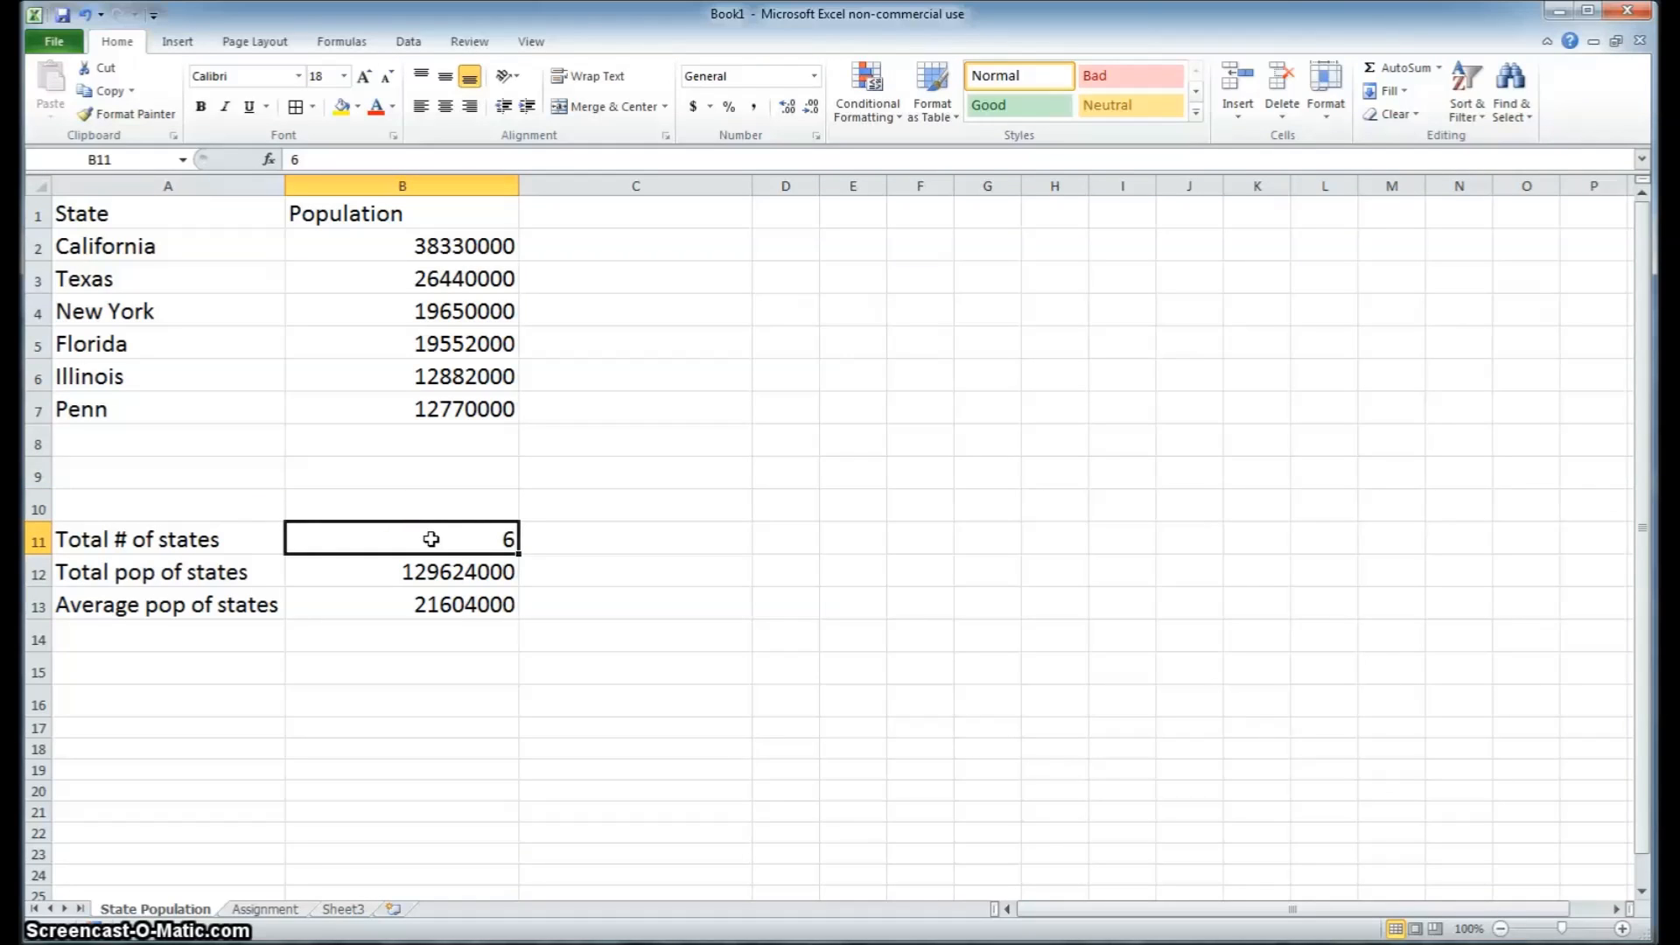
drag(431, 539, 434, 602)
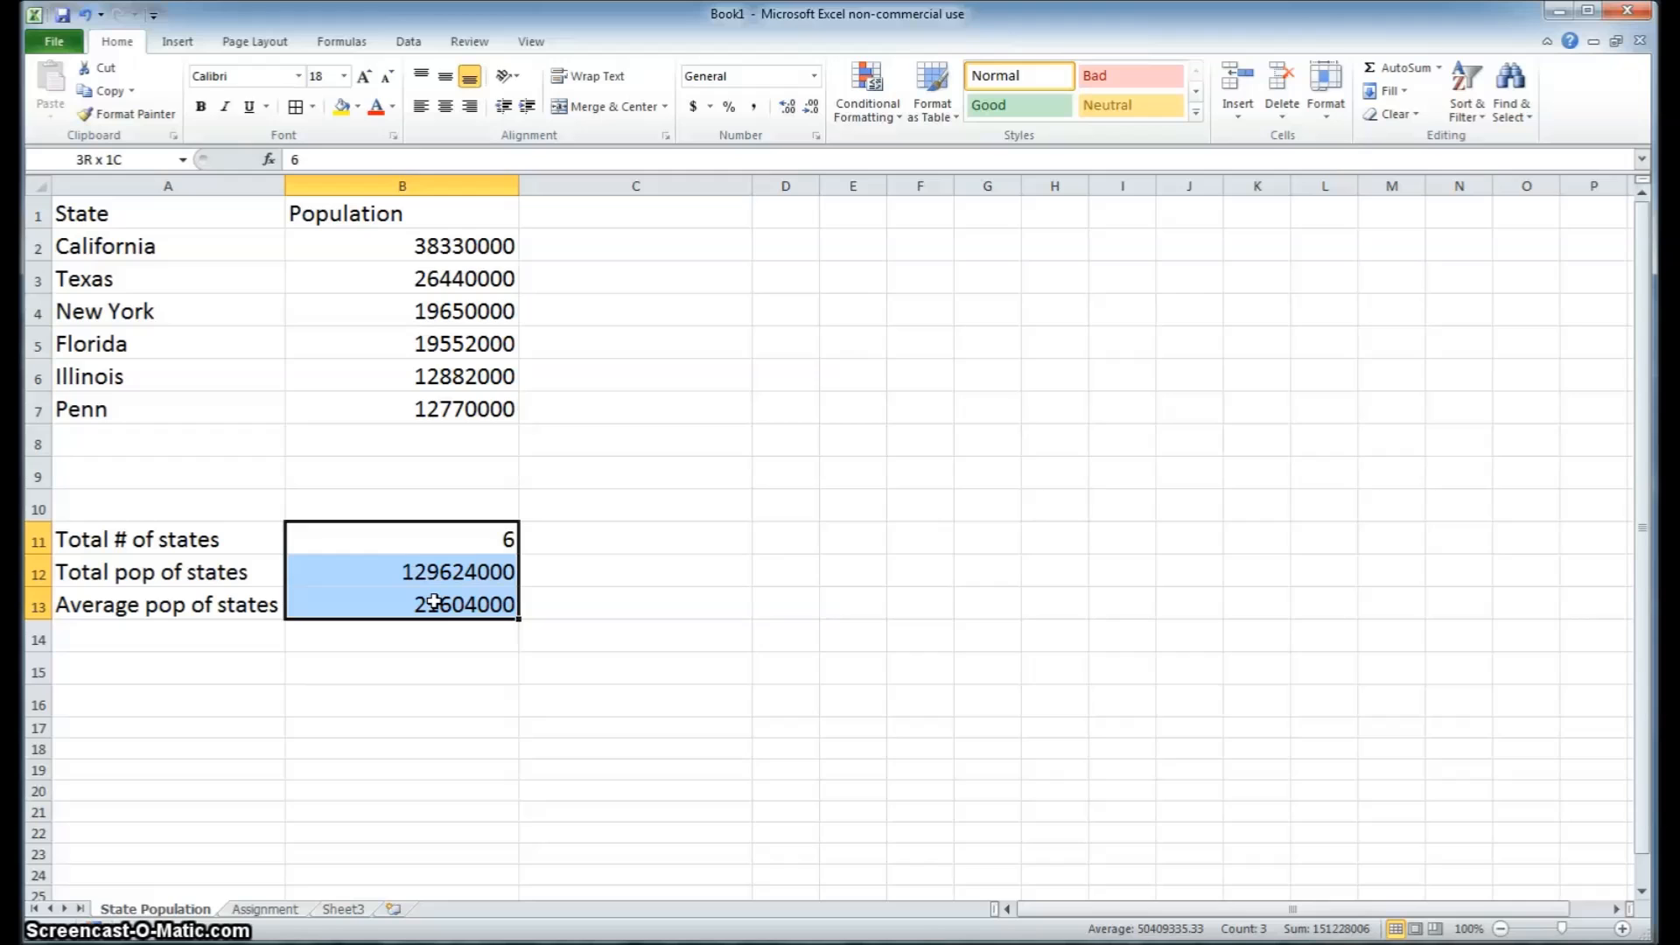
drag(434, 602, 434, 601)
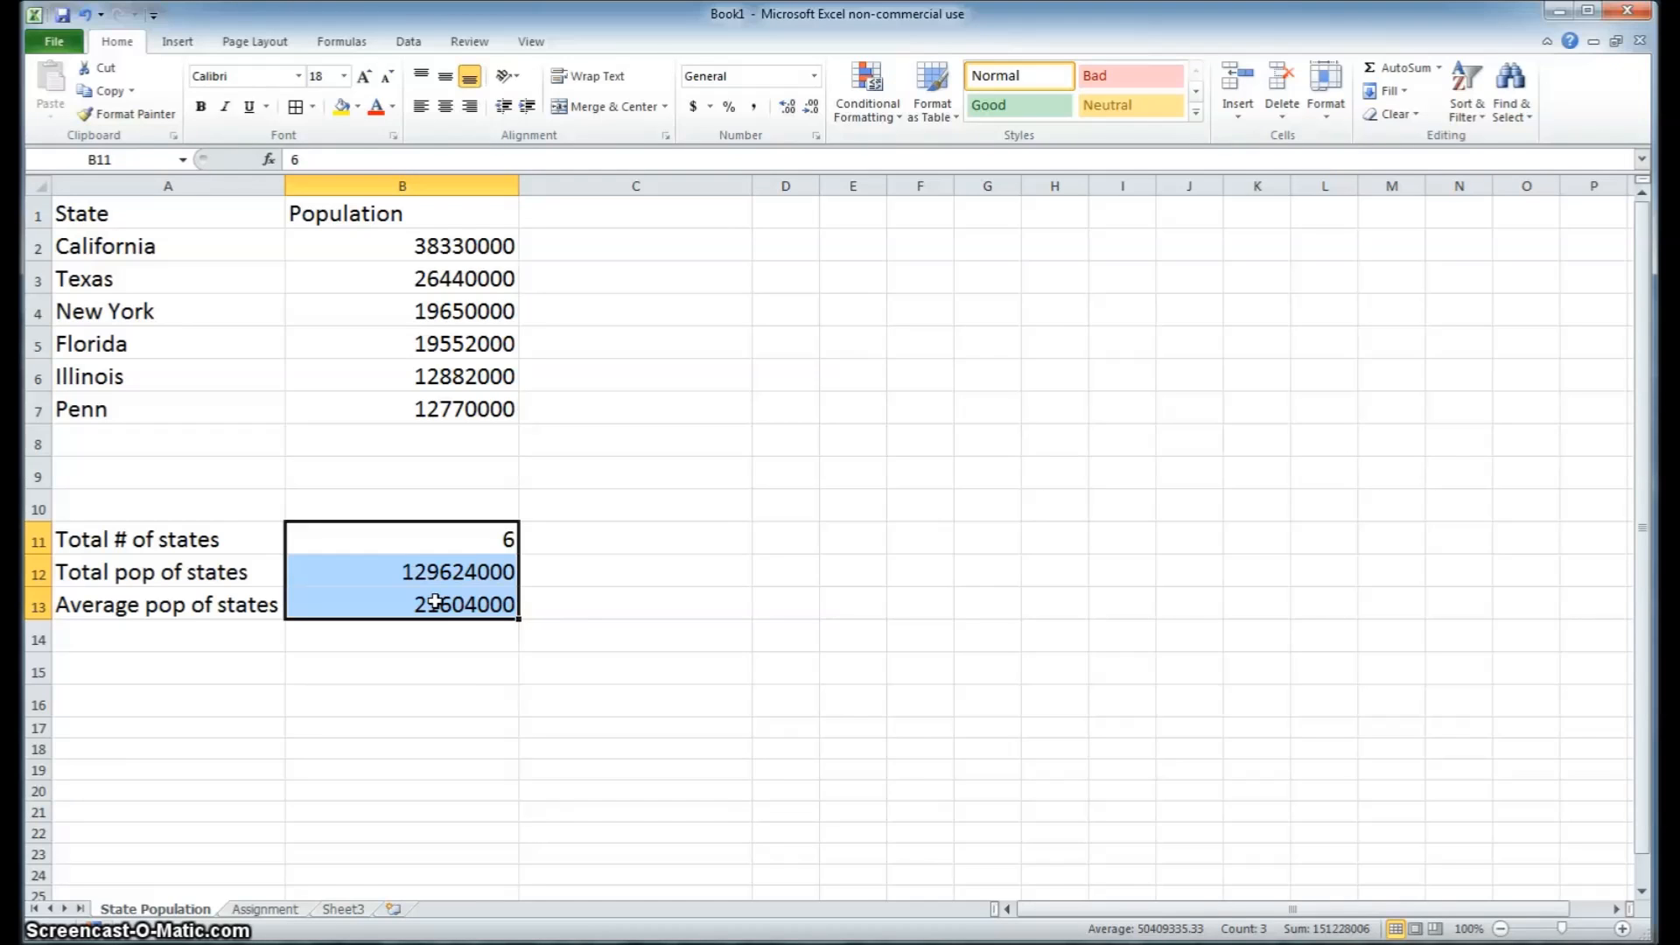
key(Delete)
click(435, 544)
click(433, 564)
click(432, 607)
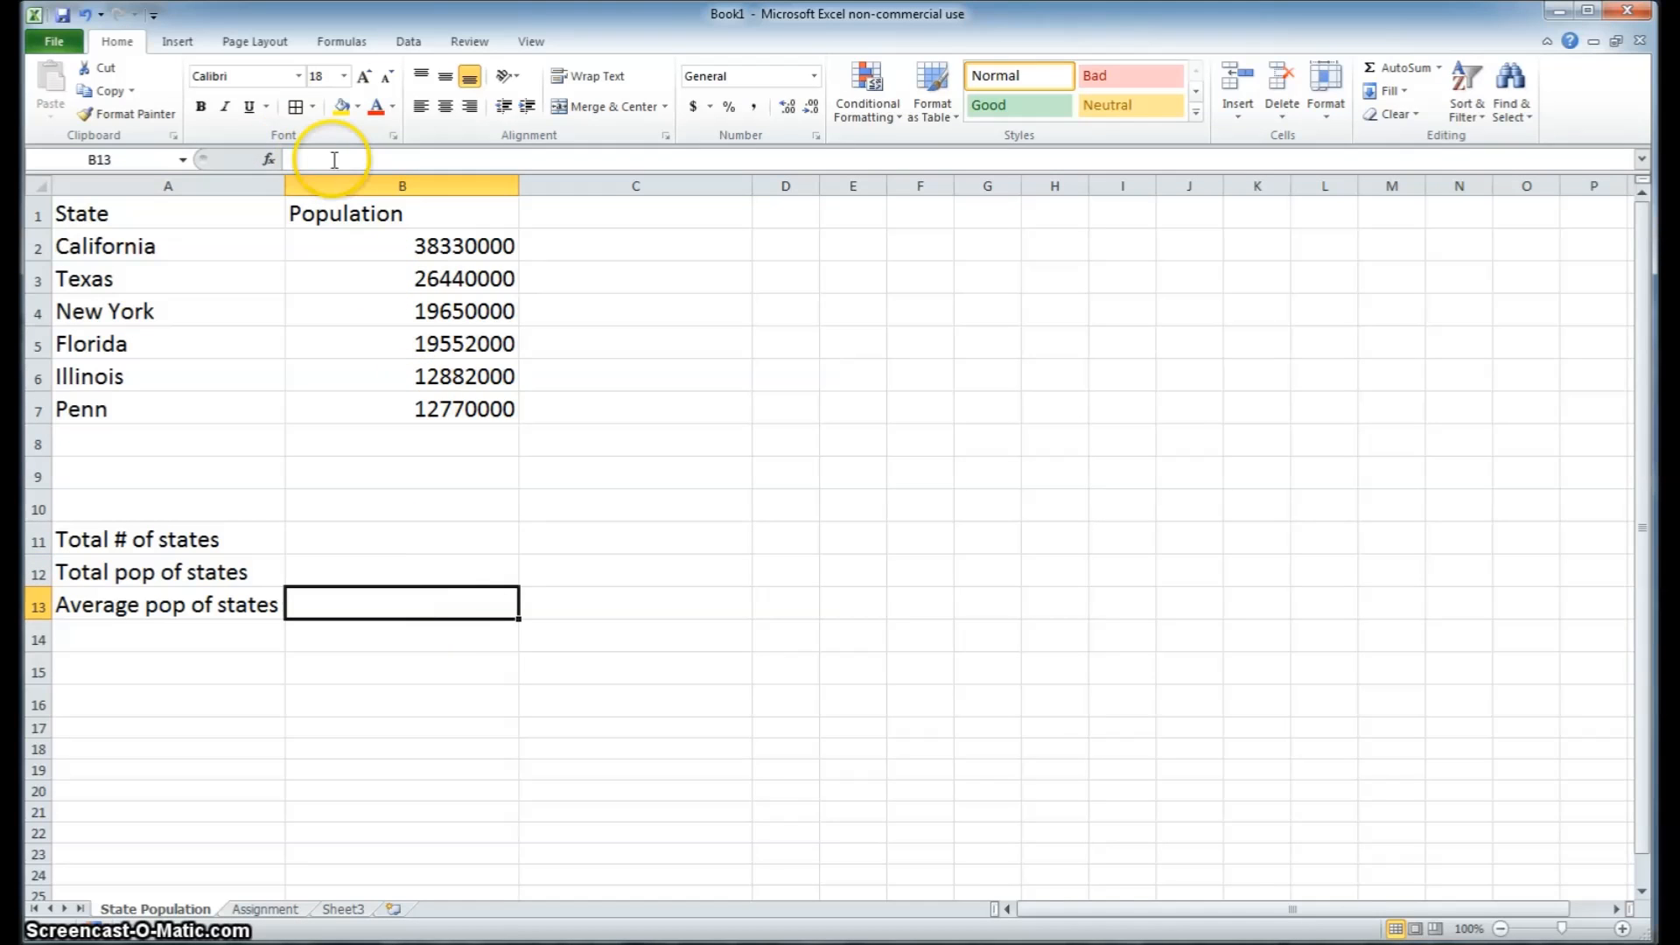
Count the states in B11 with the formula =COUNT(B2:B9), including the blank rows below Penn
click(390, 540)
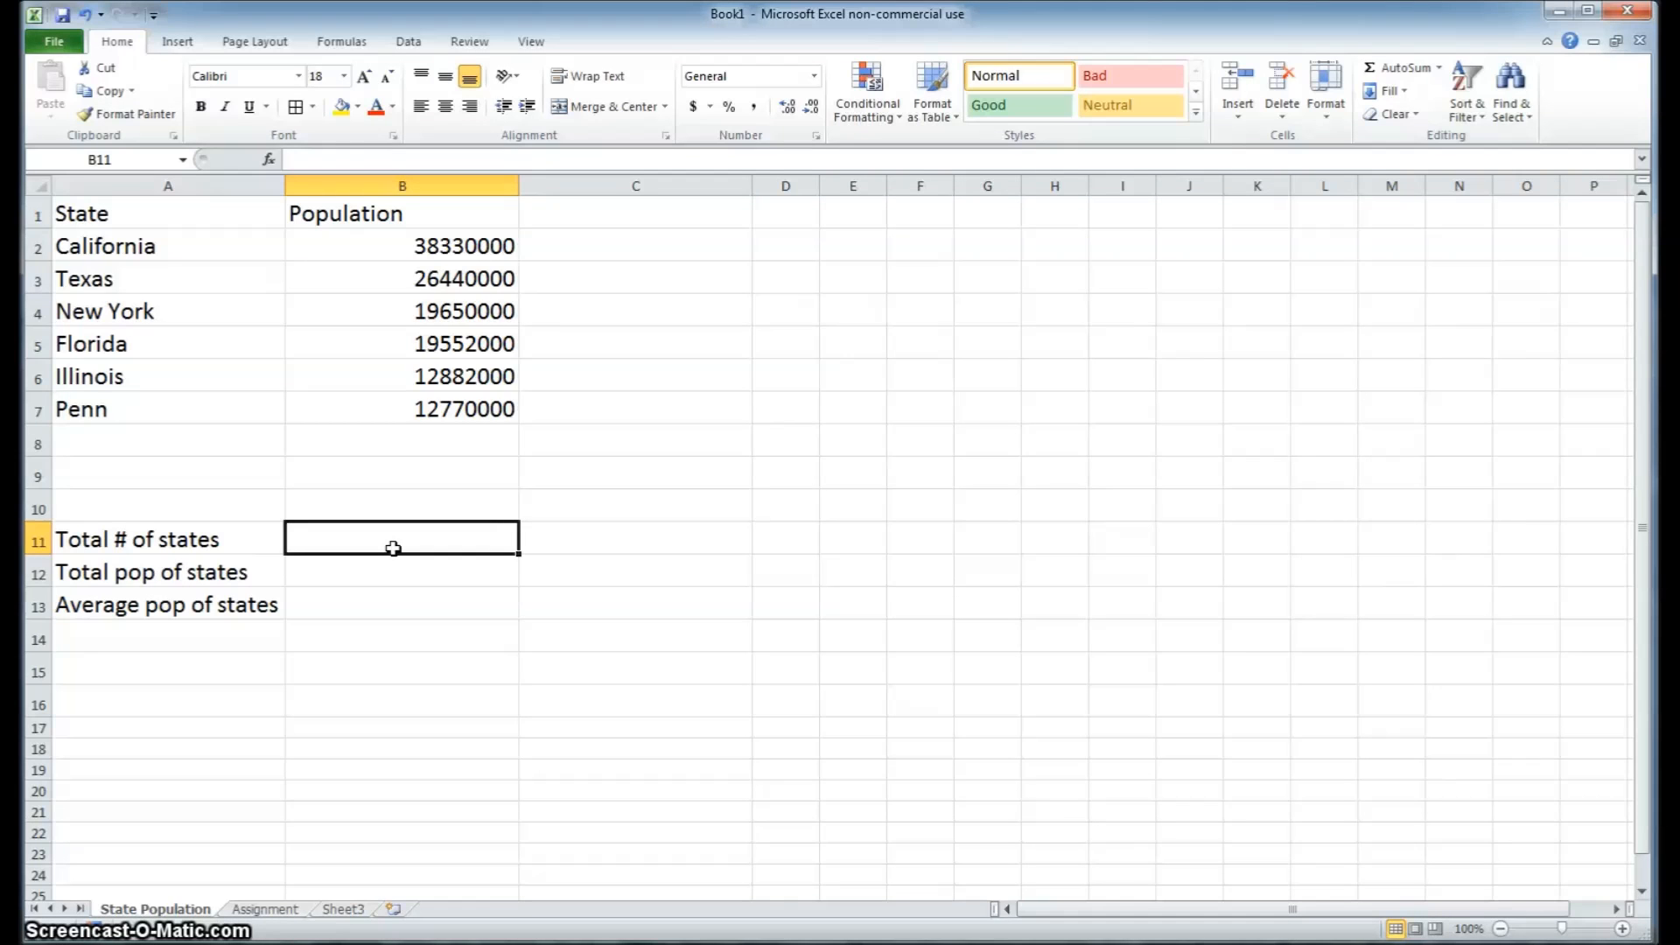
text(=)
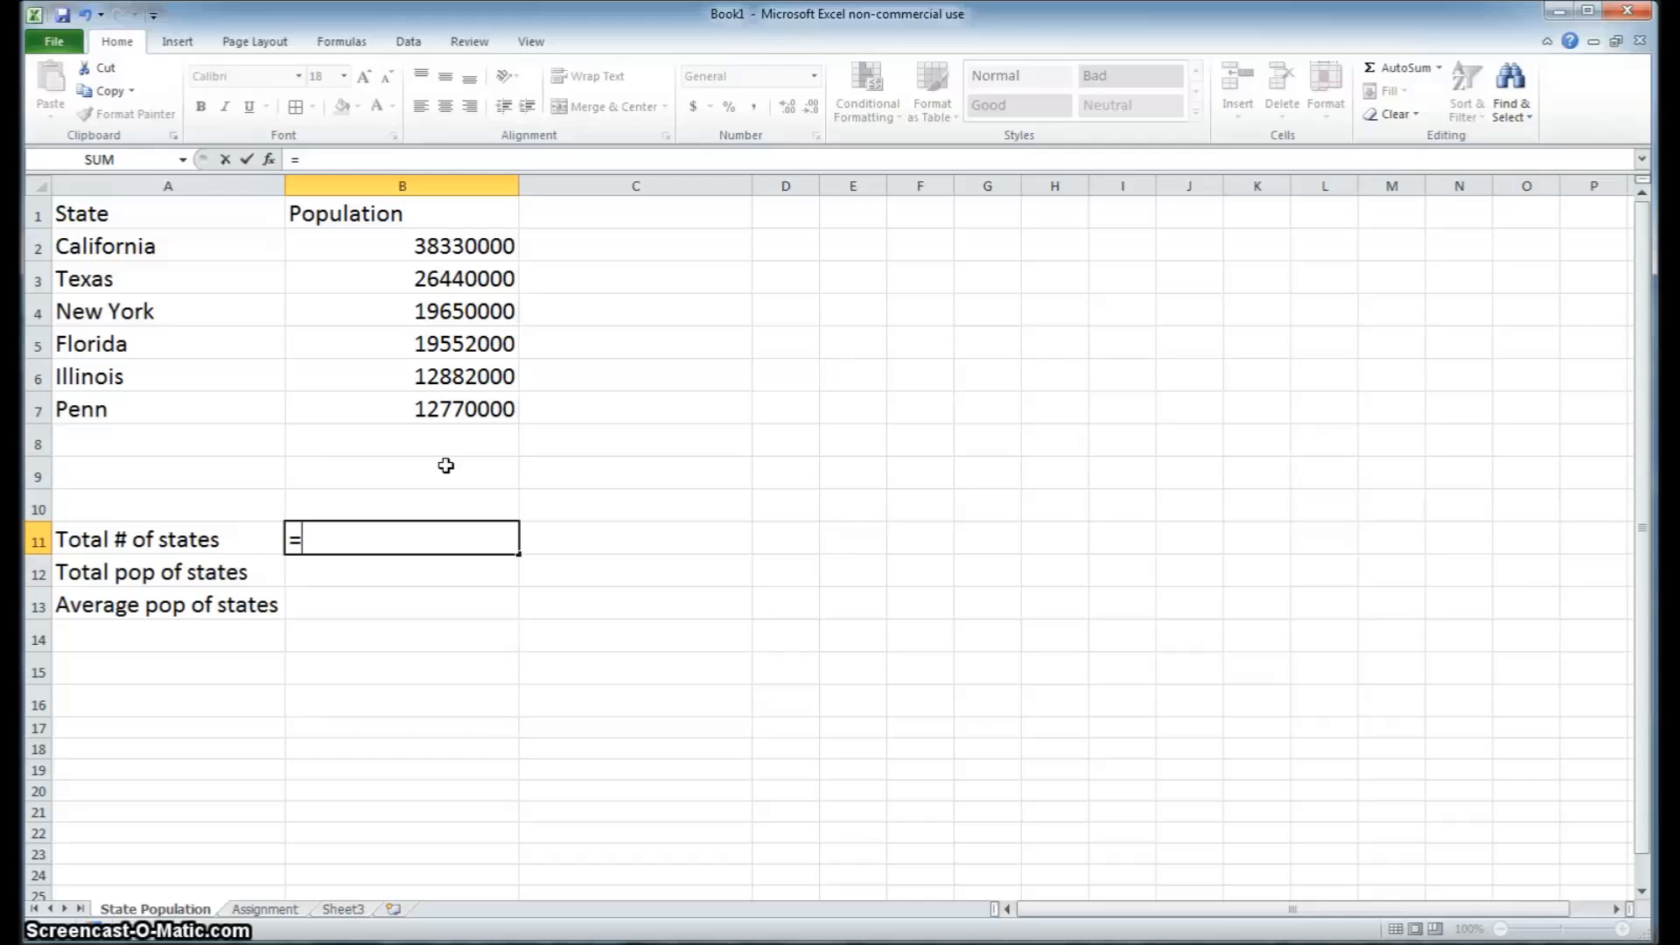
text(count)
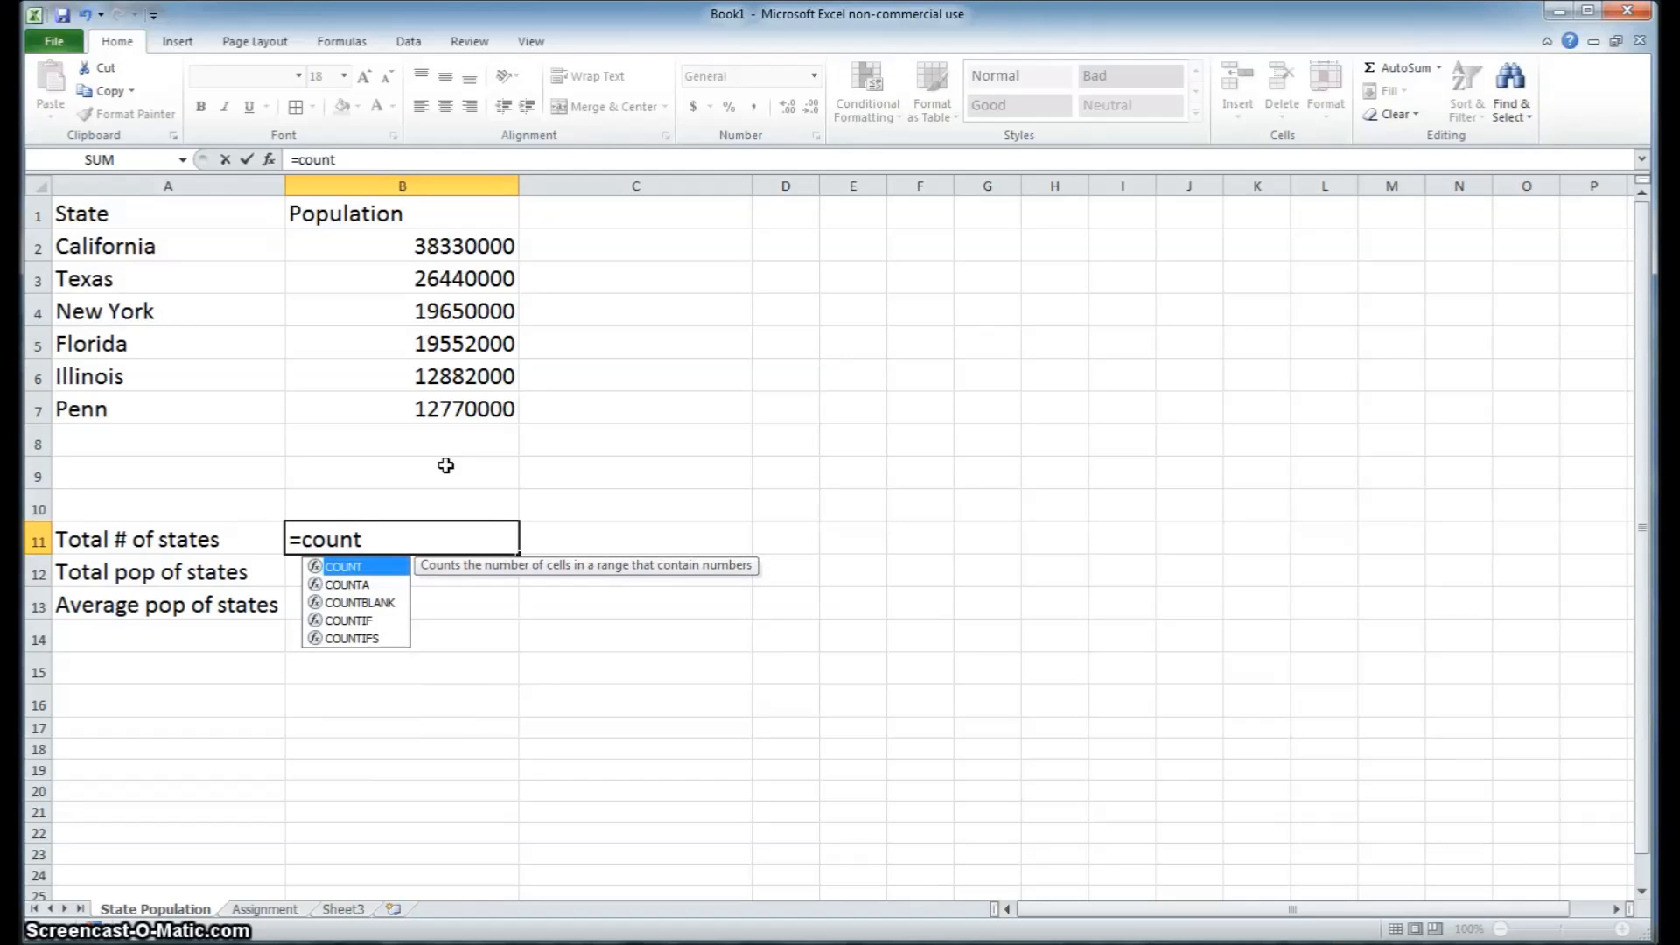
text(()
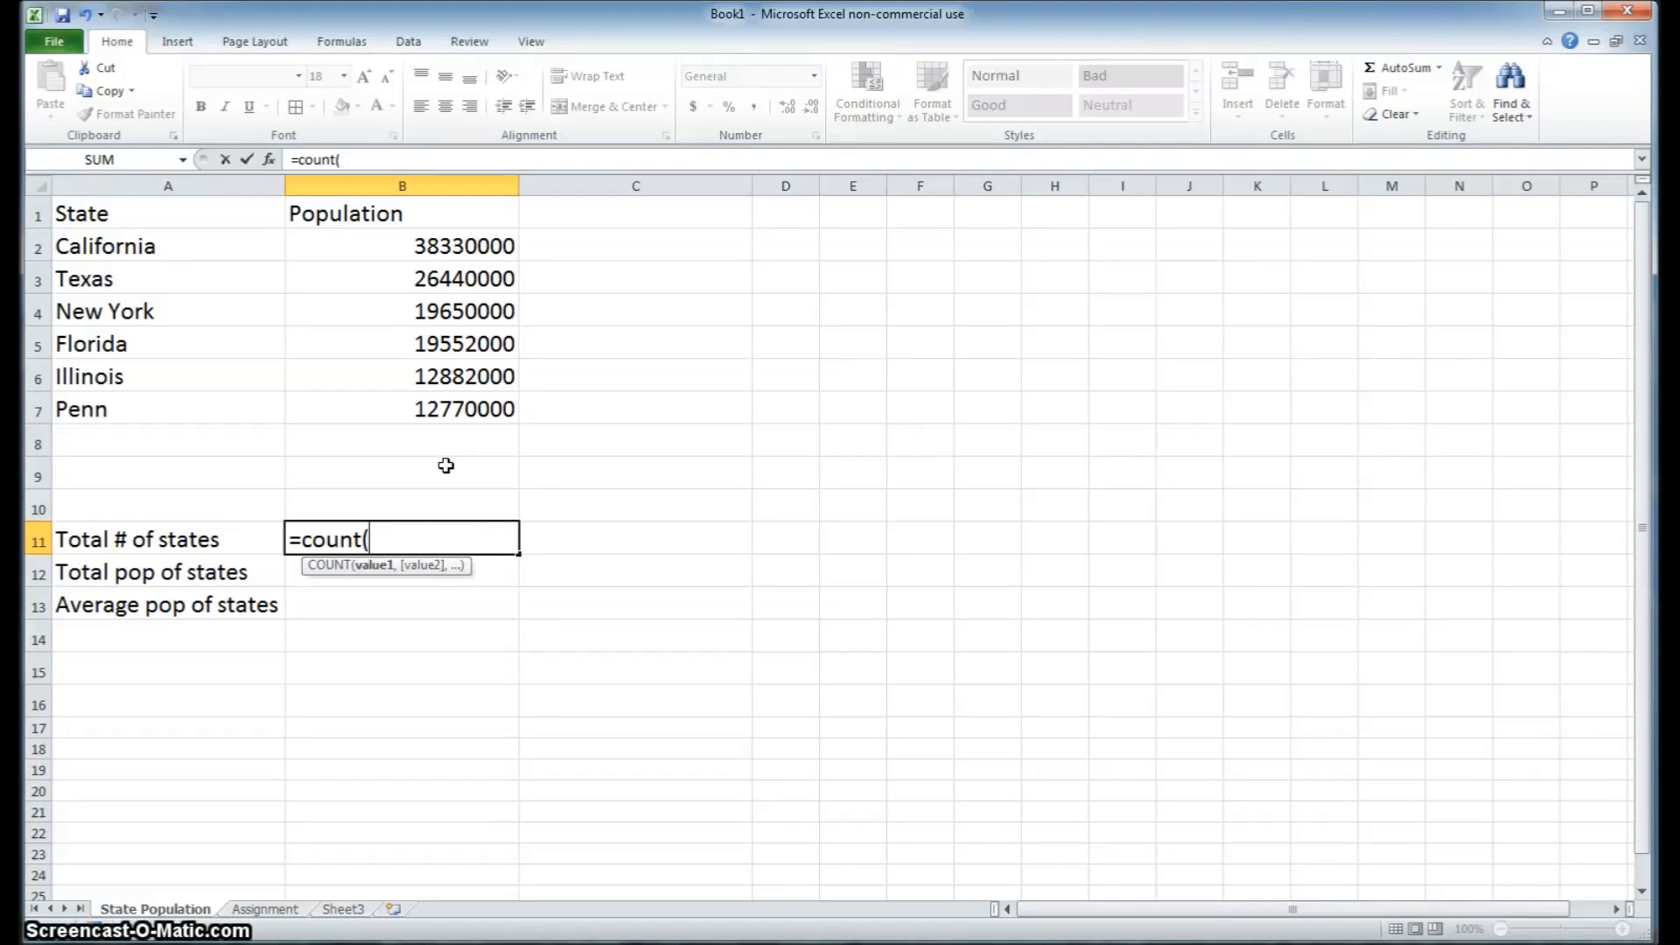
click(457, 245)
drag(458, 245, 460, 462)
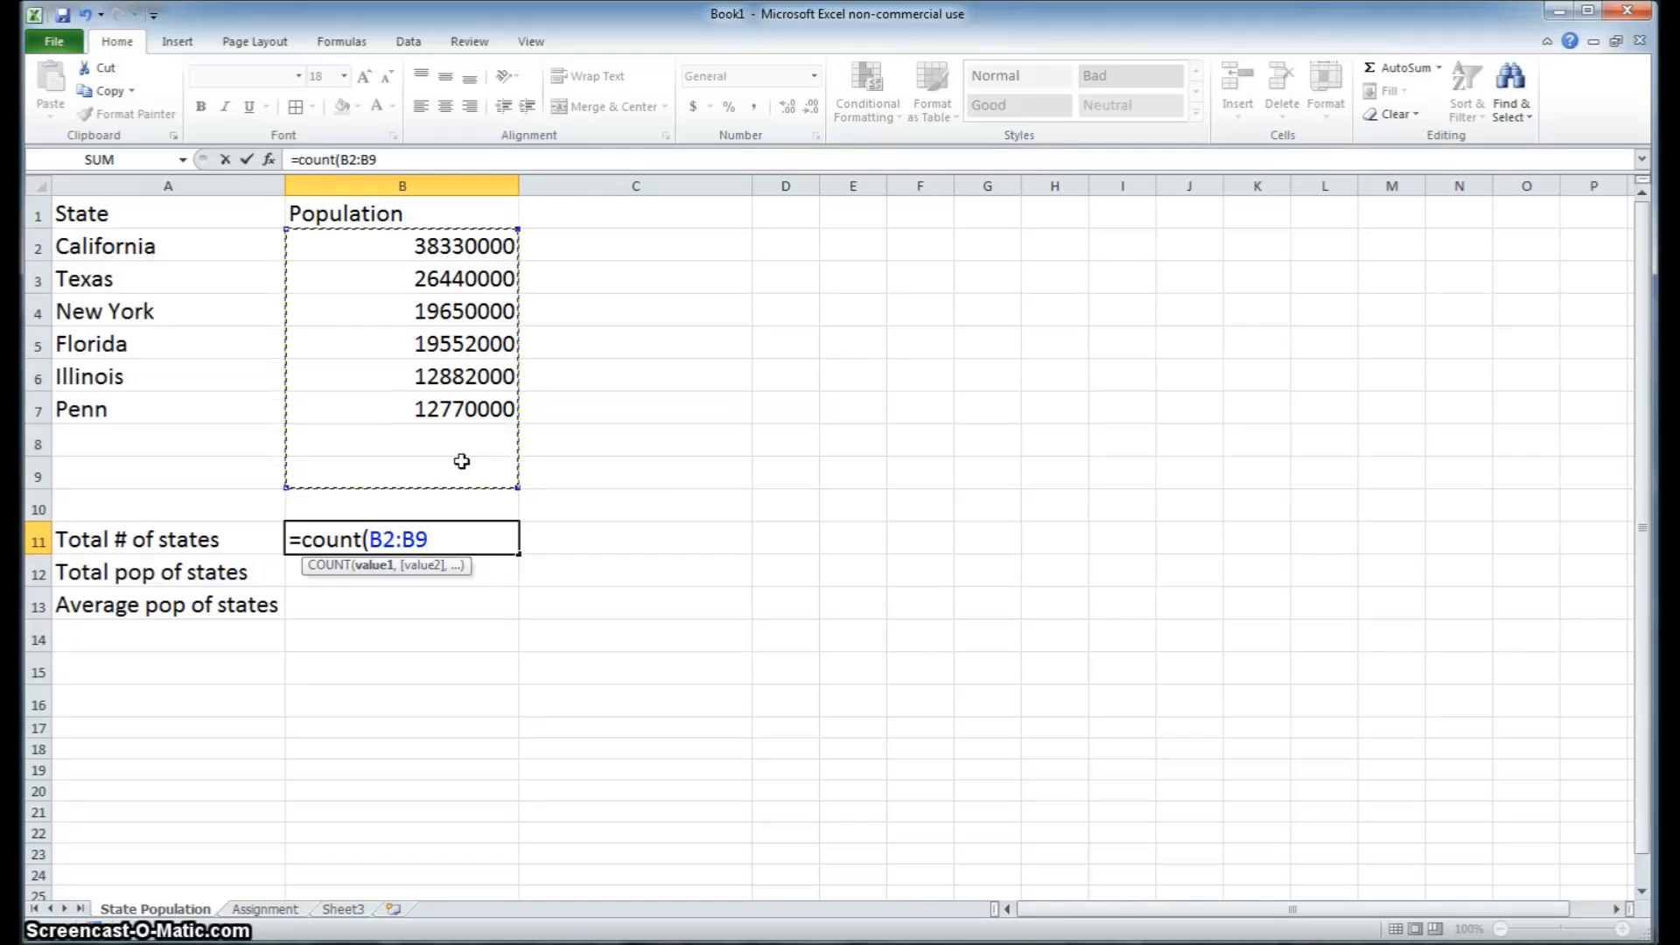
text())
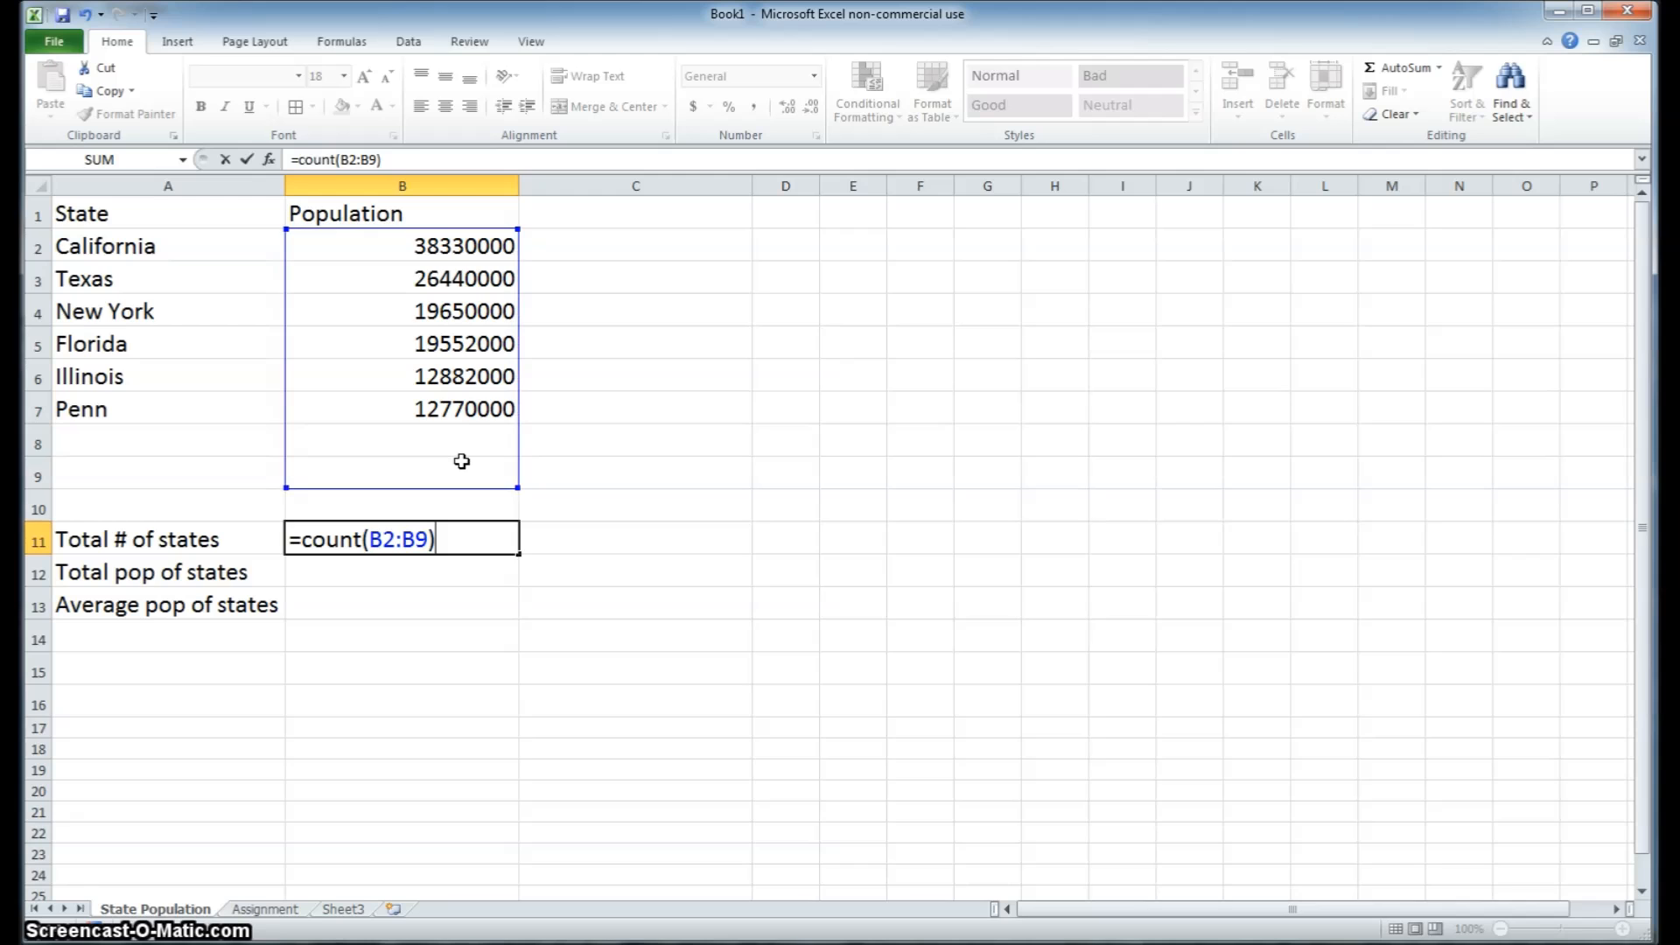
key(Return)
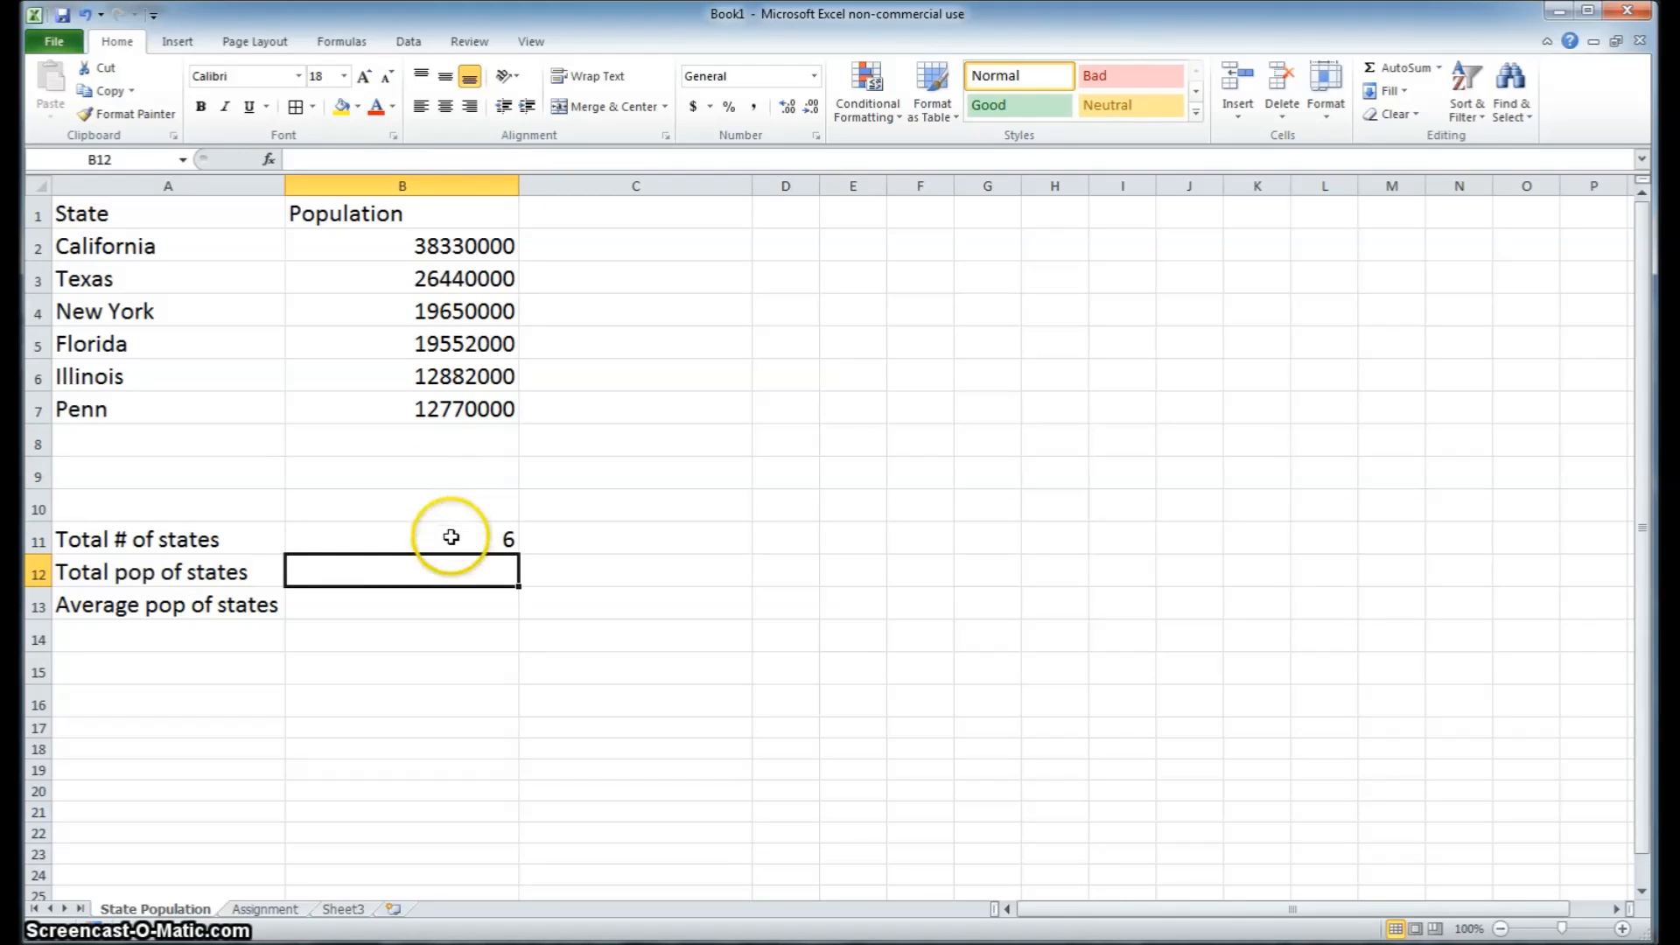
click(451, 539)
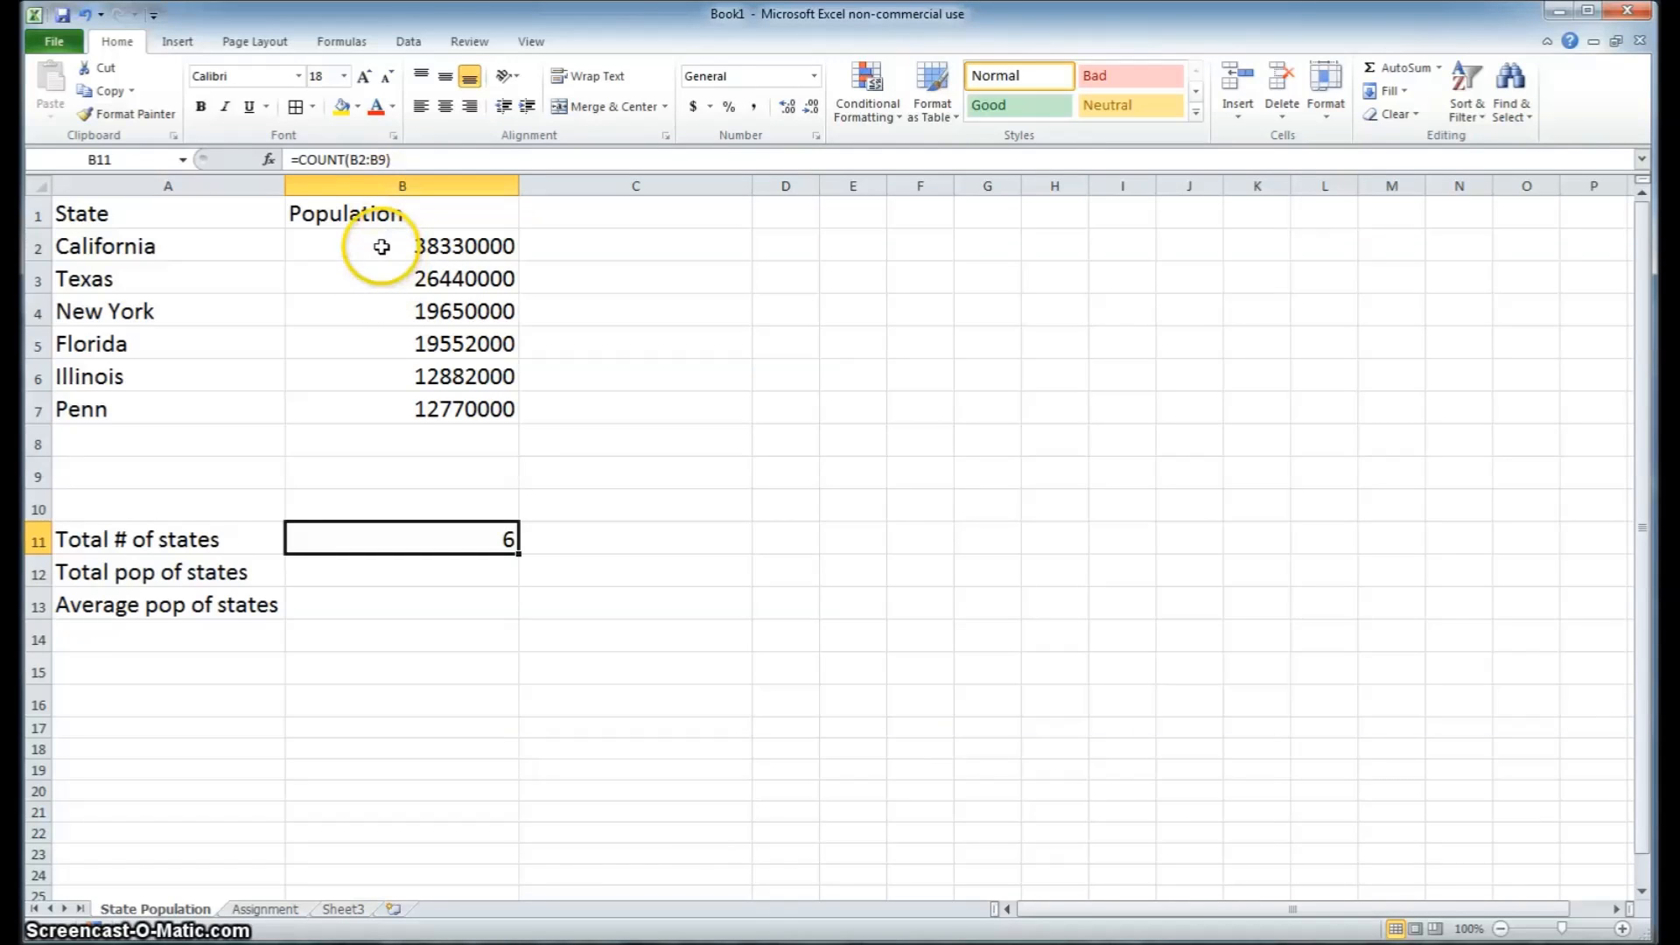
double_click(360, 160)
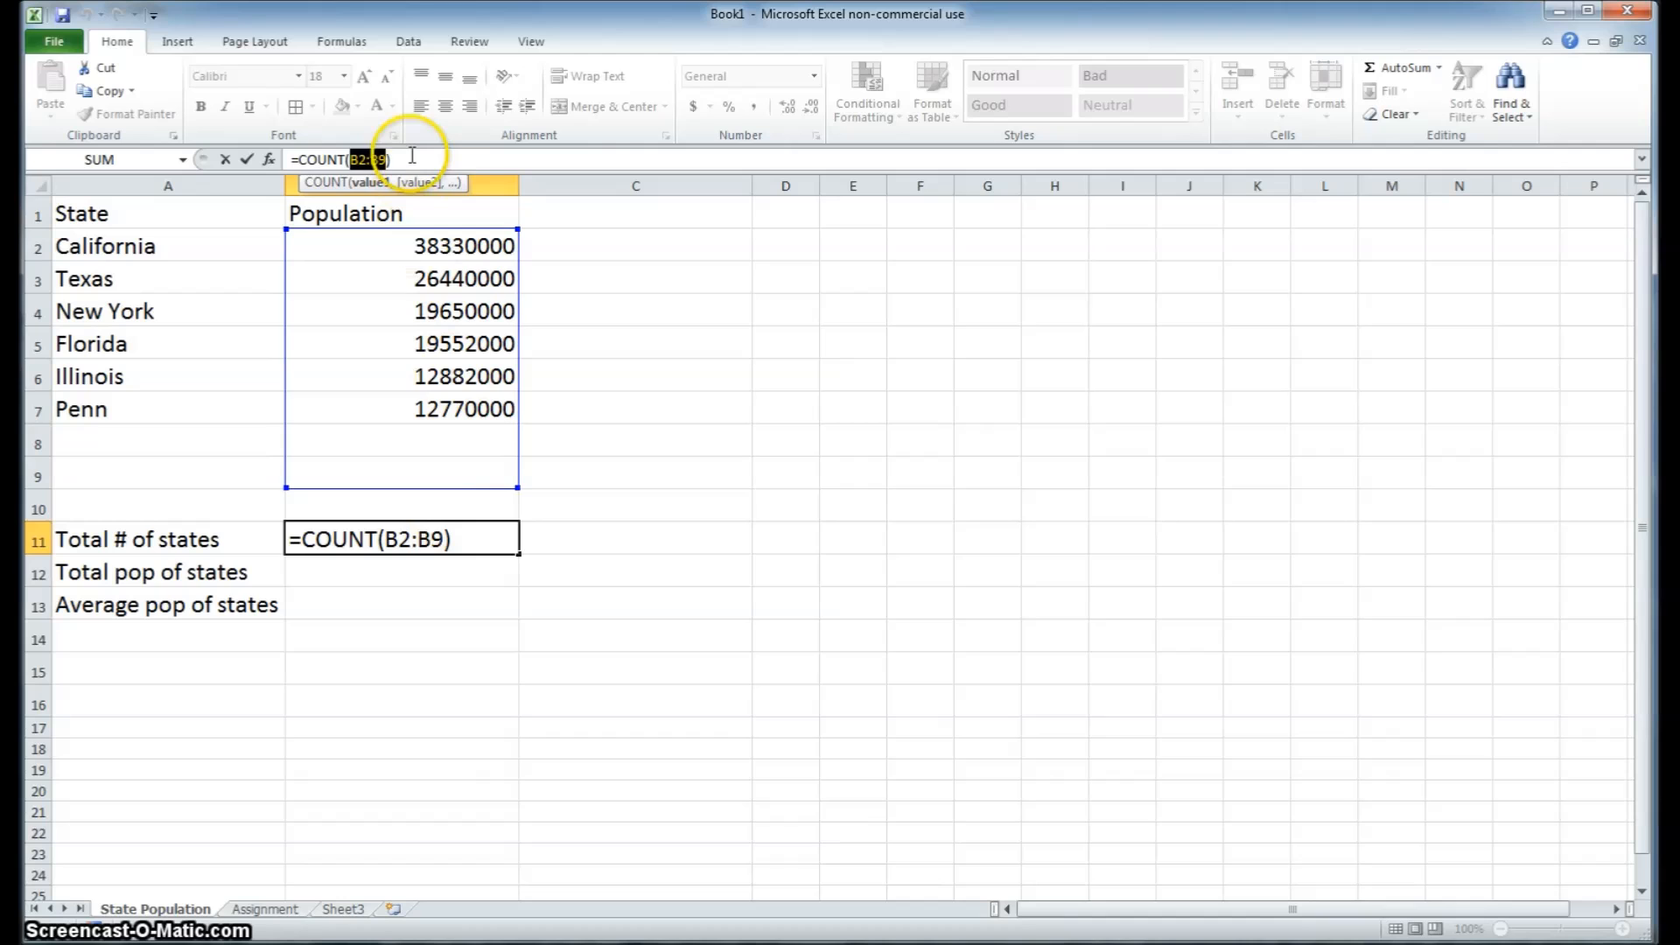
click(410, 160)
key(Return)
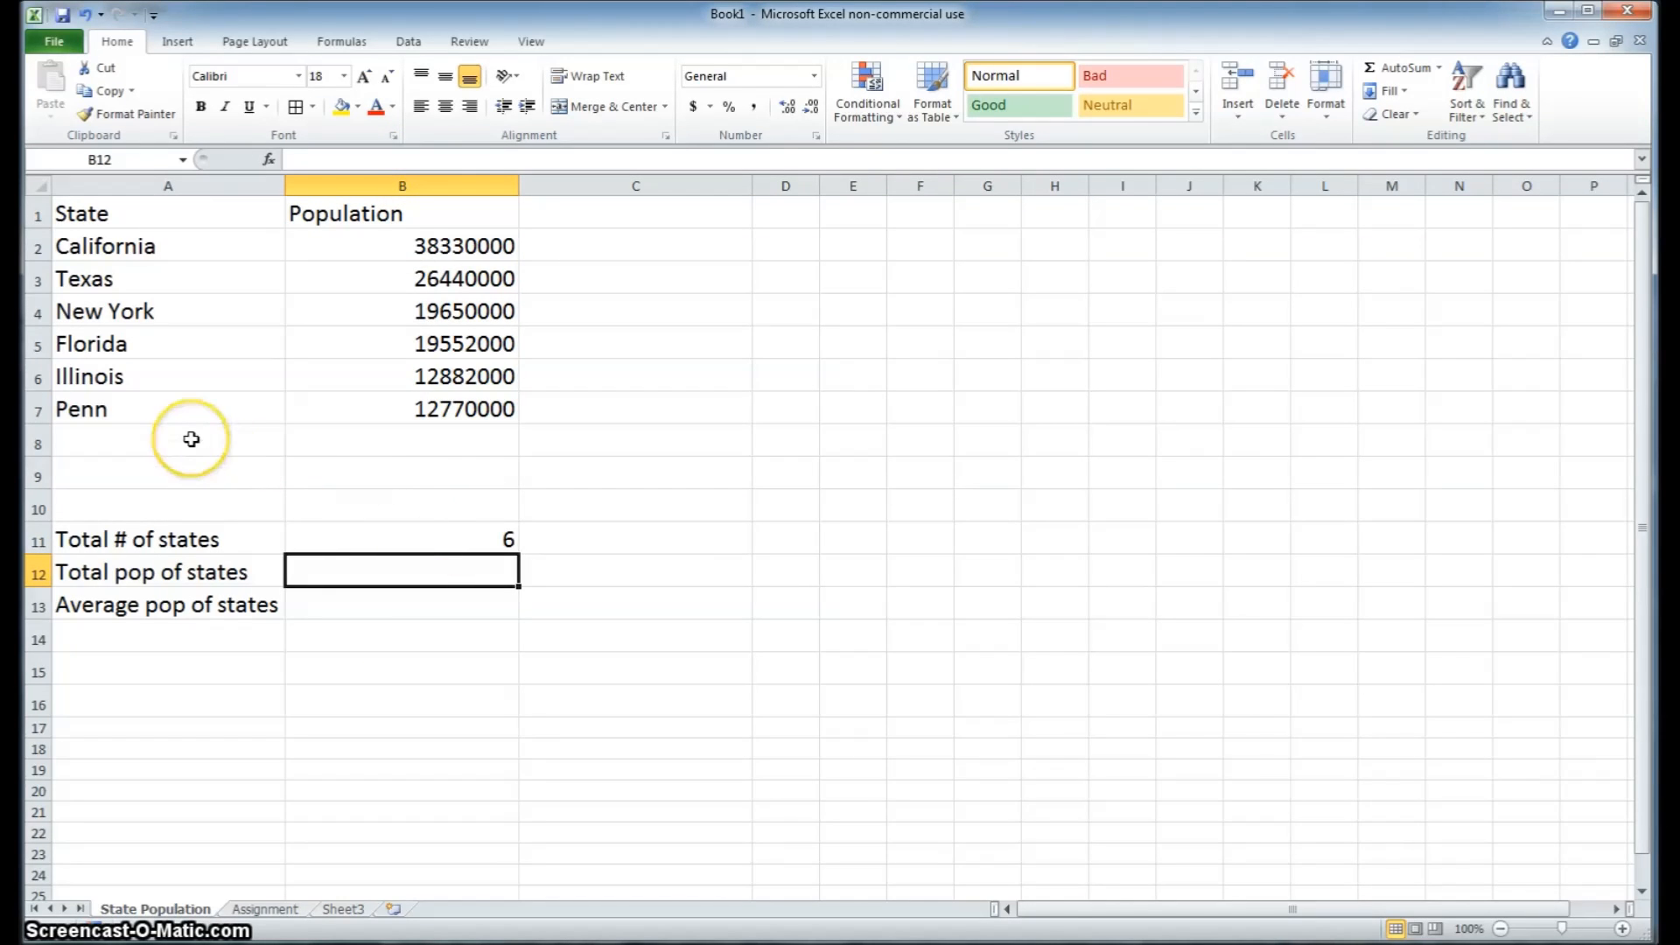
Total the state populations in B12 with the formula =SUM(B2:B9), including the blank rows below Penn
click(455, 565)
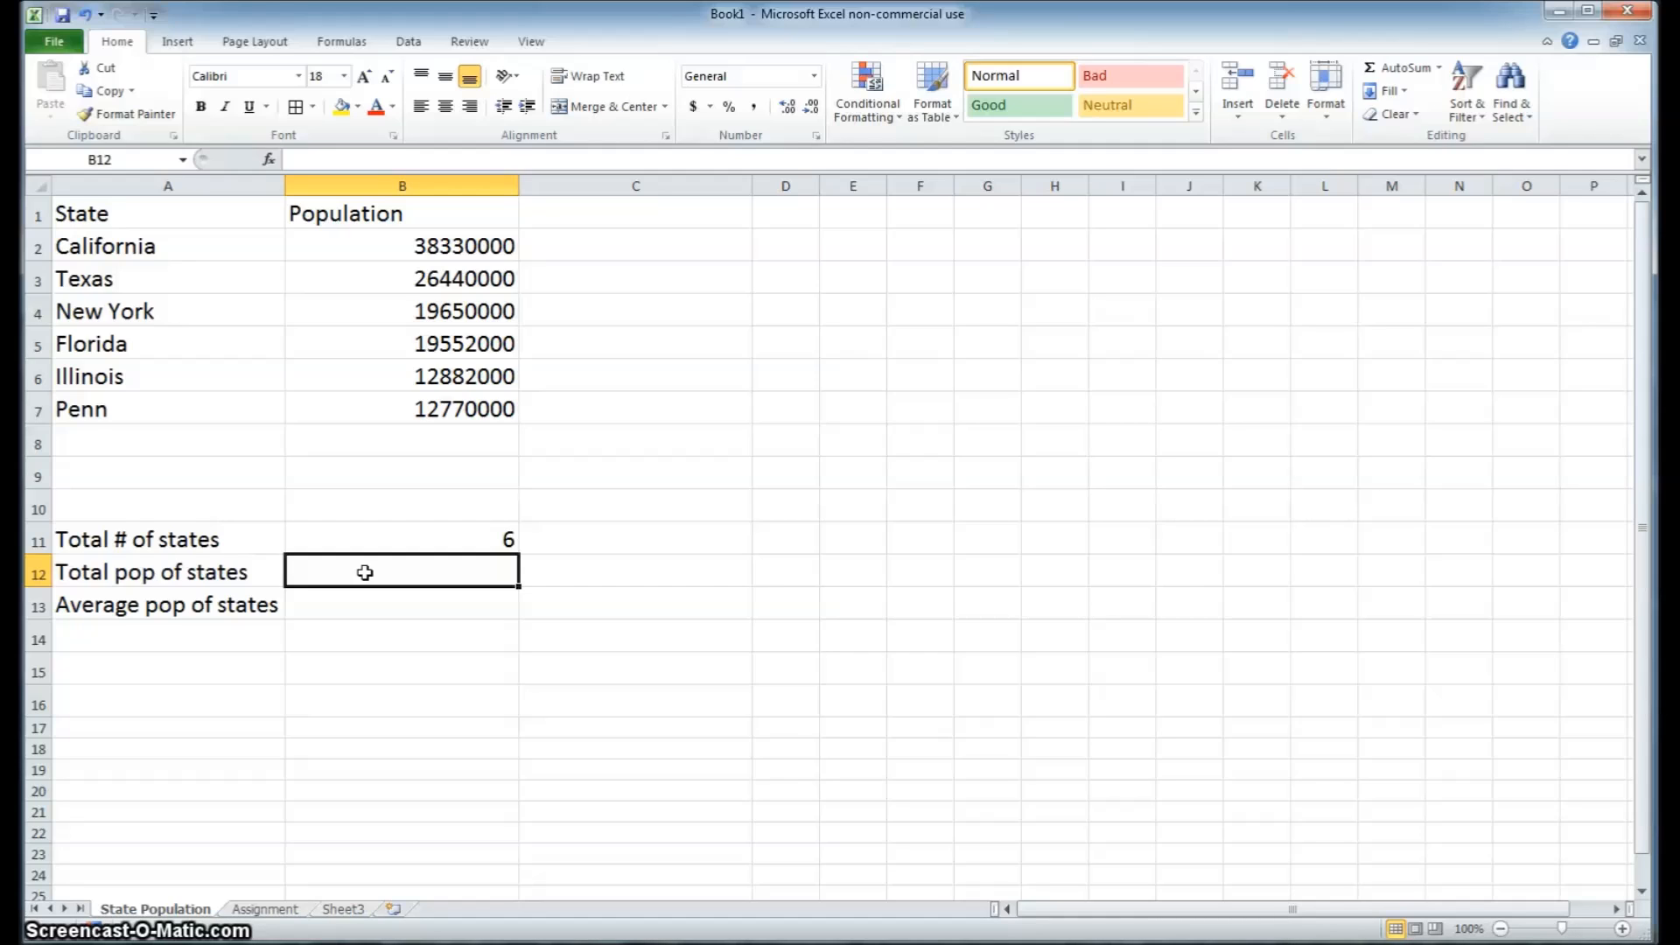
text(=)
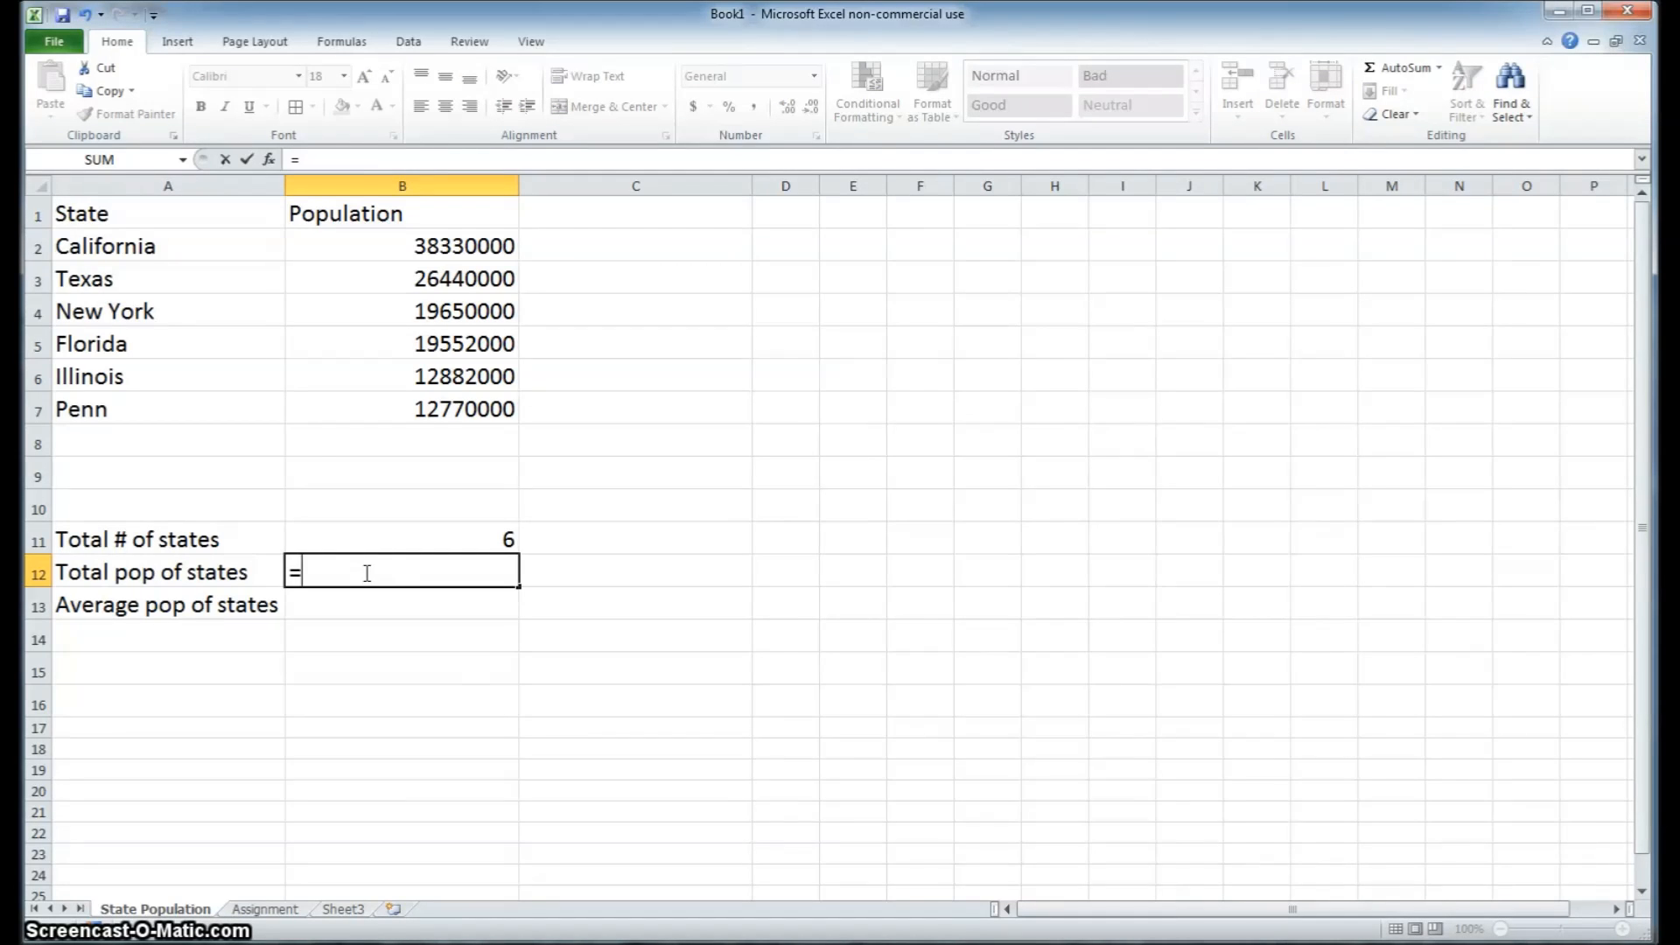
text(sum)
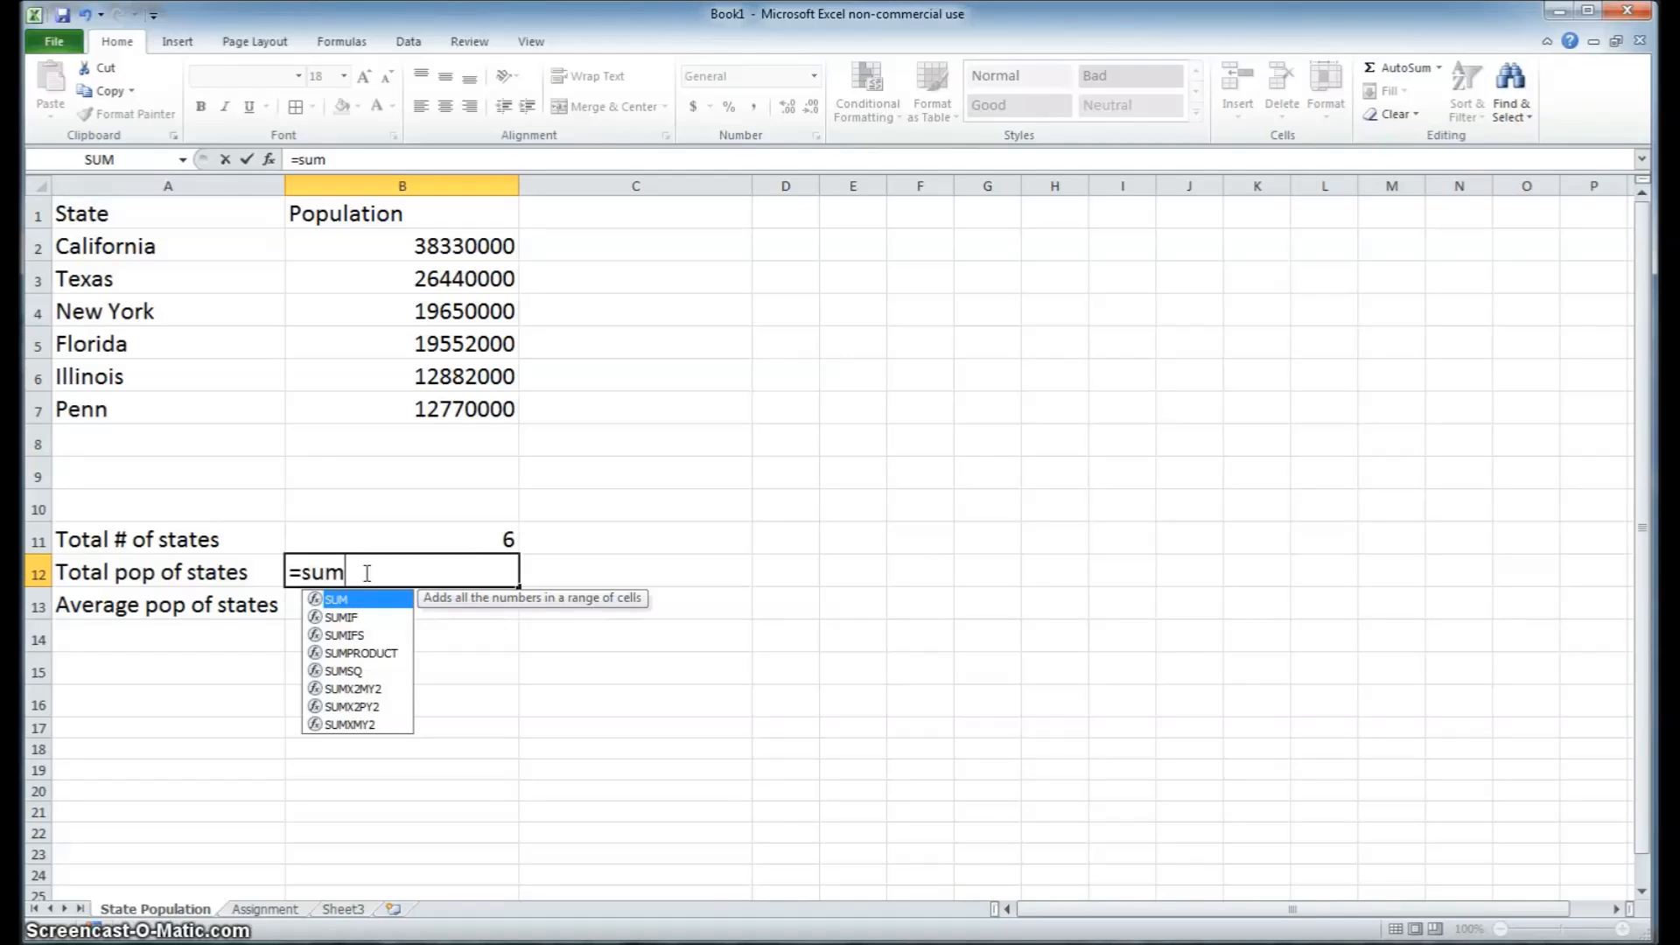
text(()
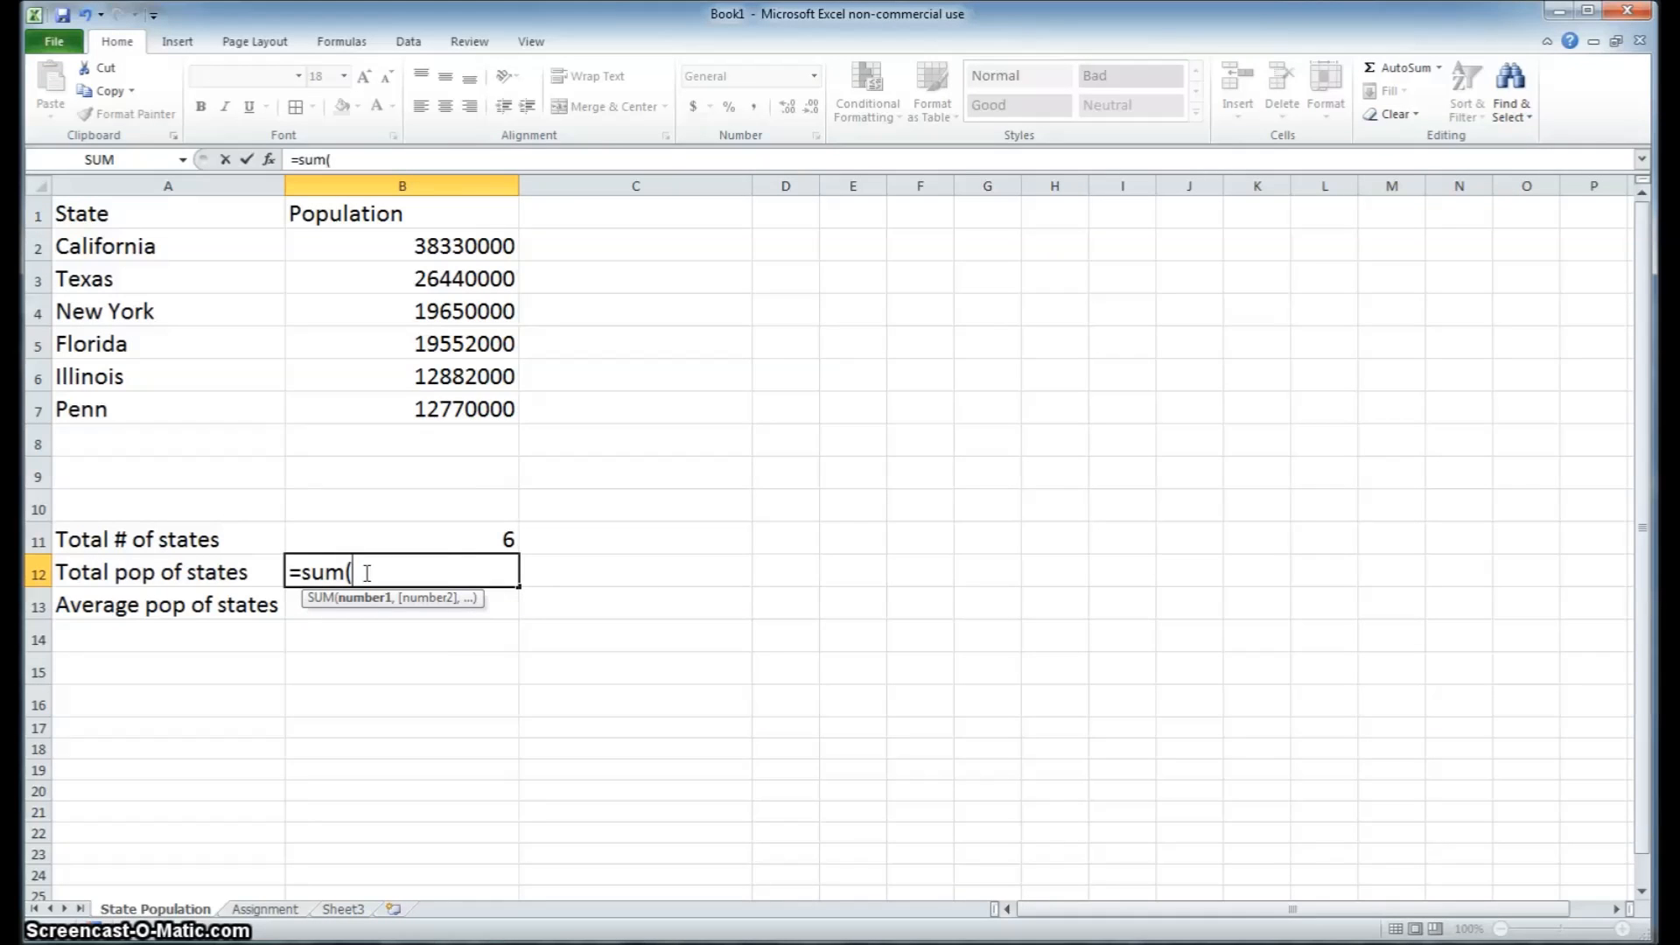
click(478, 246)
drag(478, 246, 469, 473)
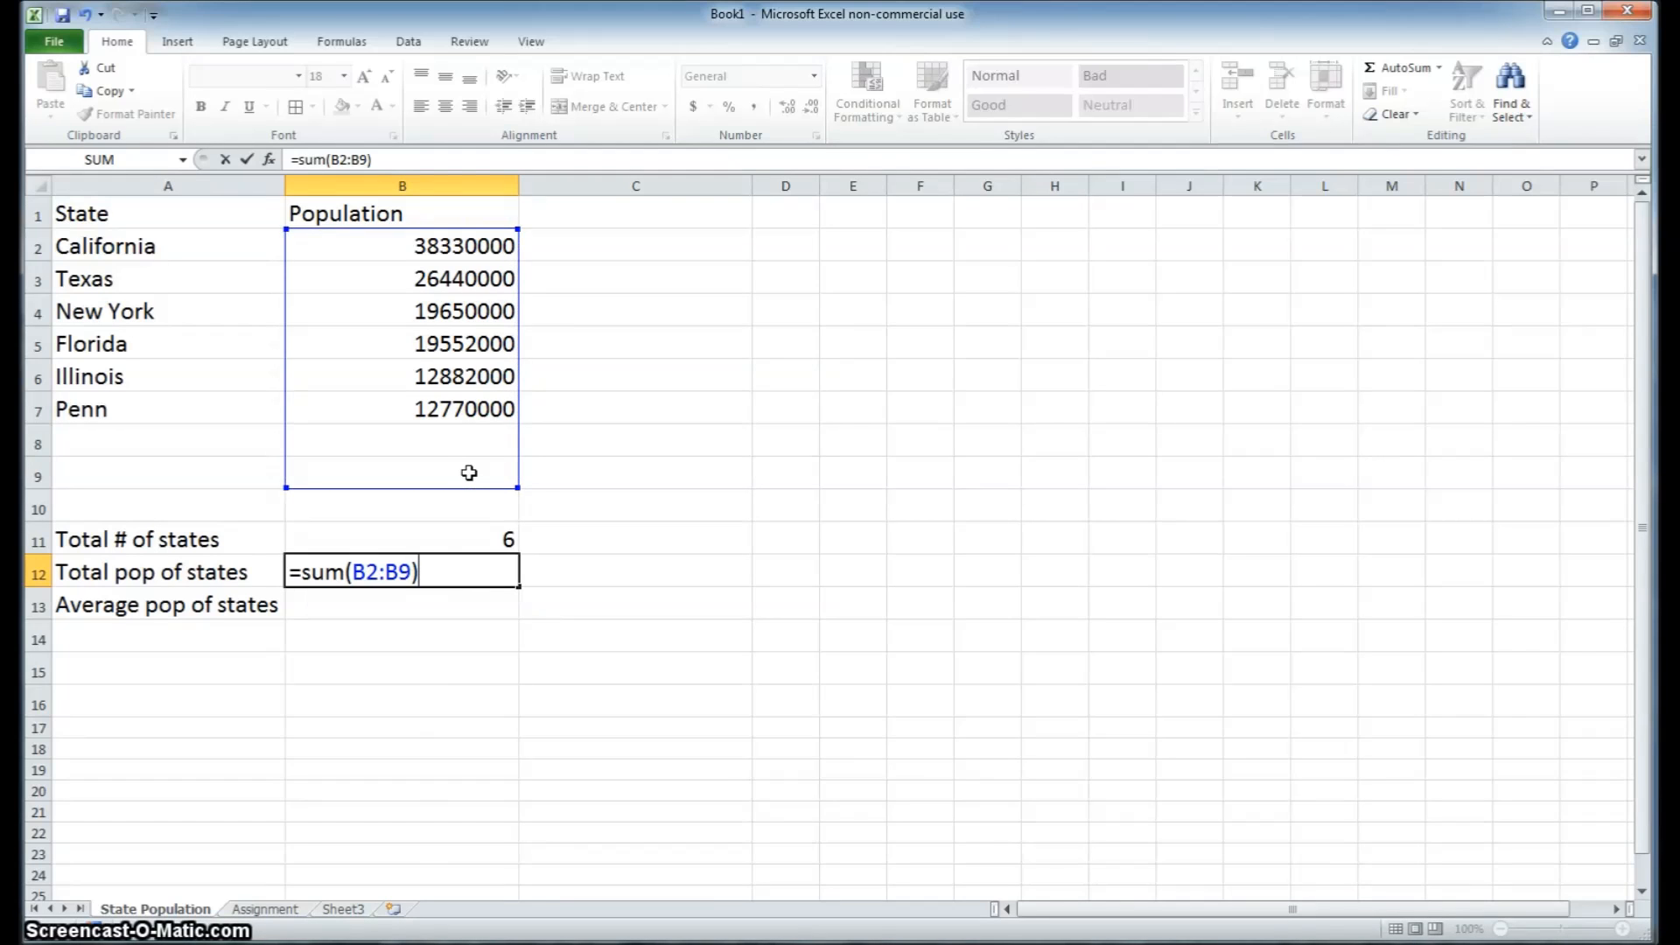
key(Return)
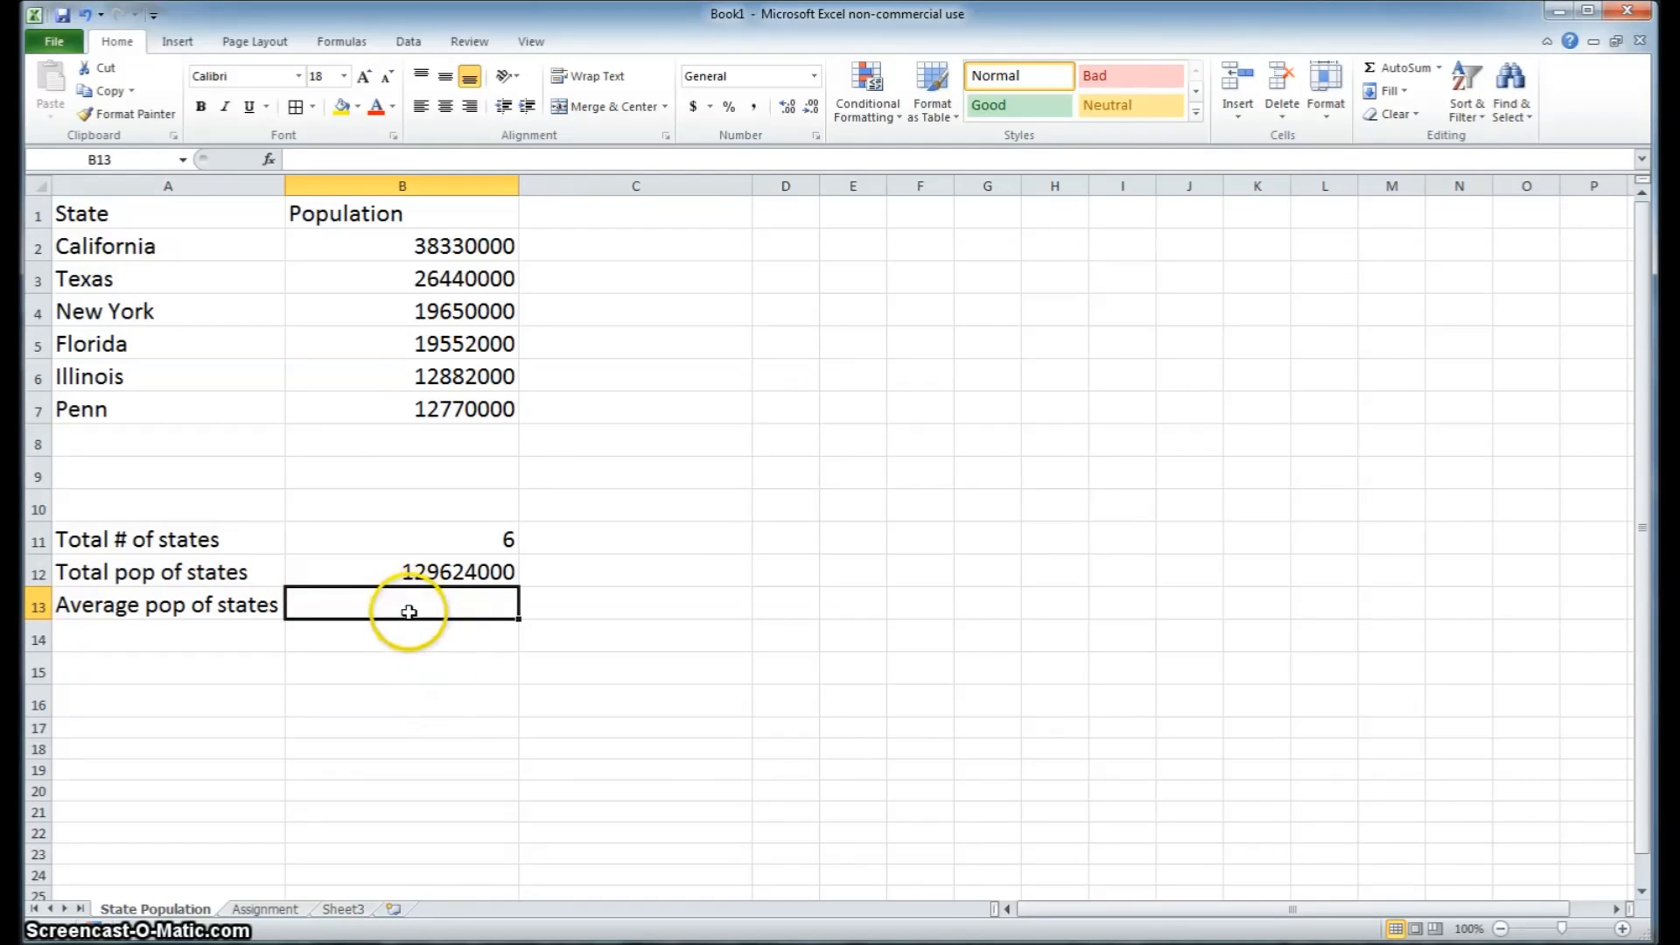
Calculate the average population in B13 by dividing the total population by the number of states with =B12/B11
text(=)
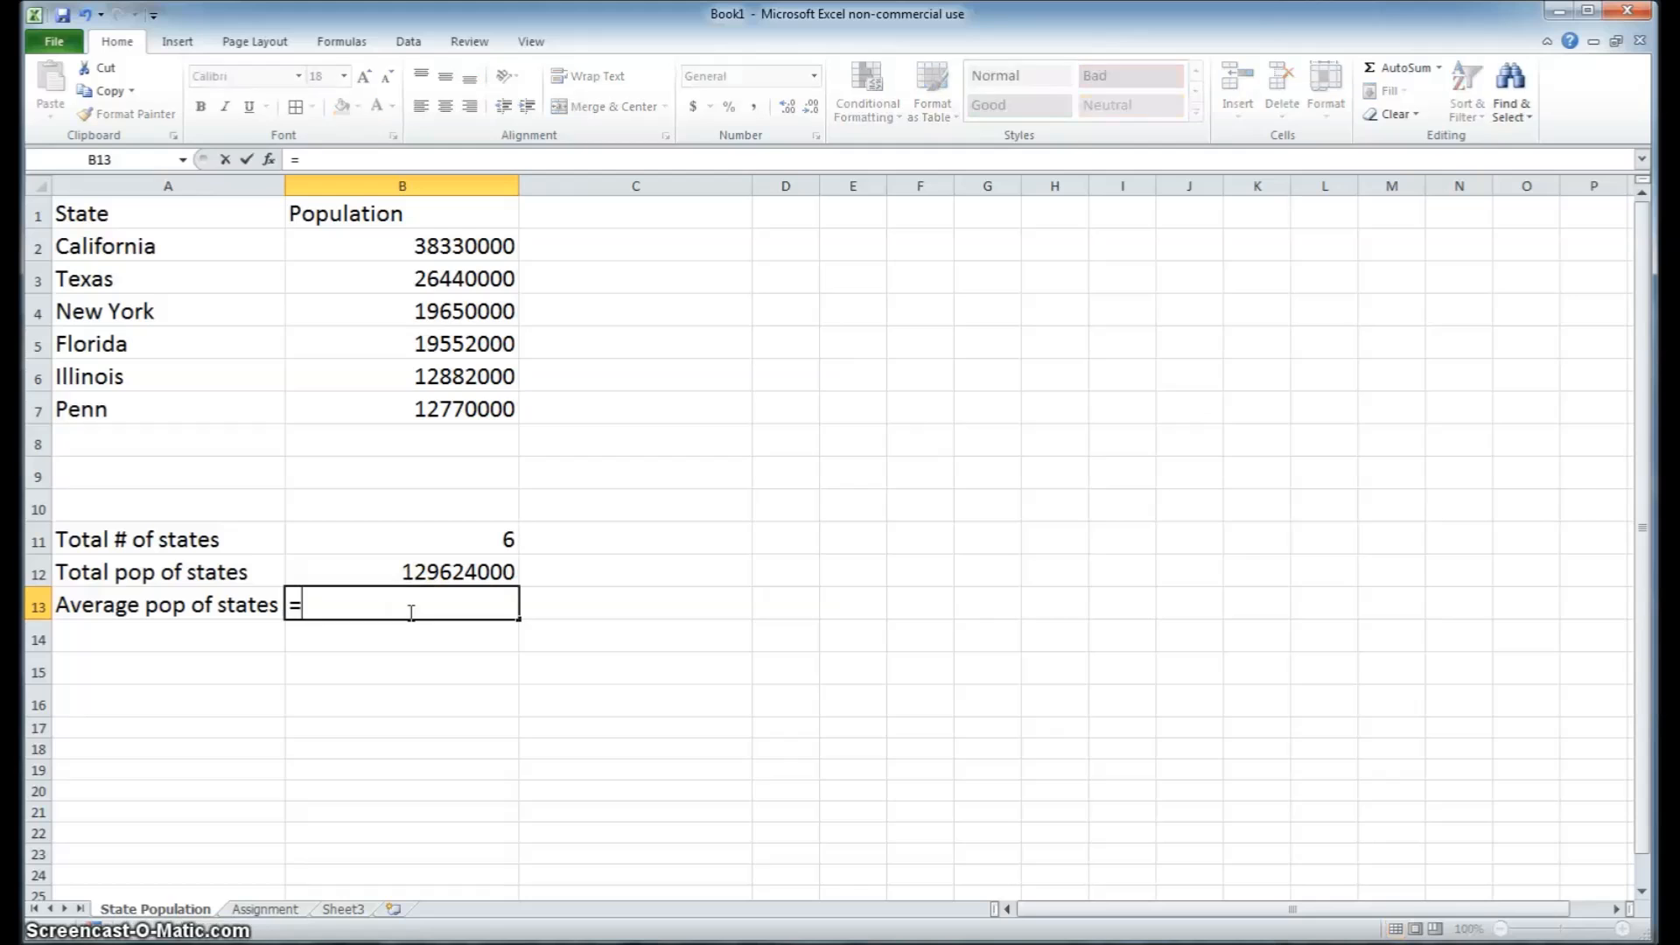
click(413, 573)
text(/)
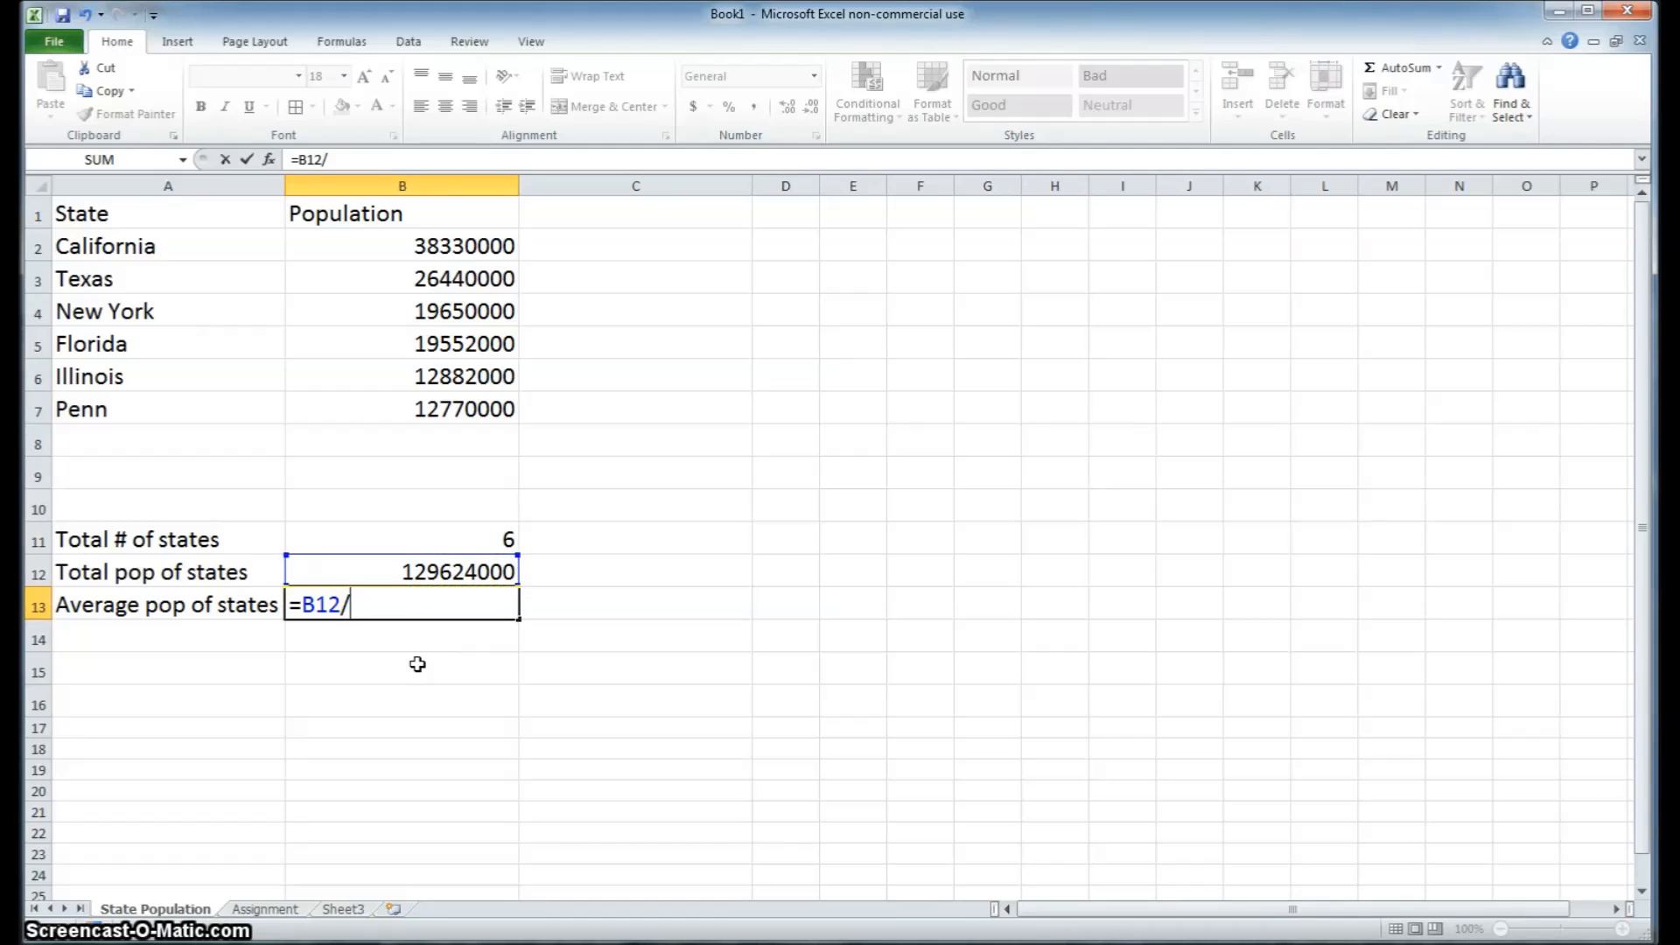
click(469, 538)
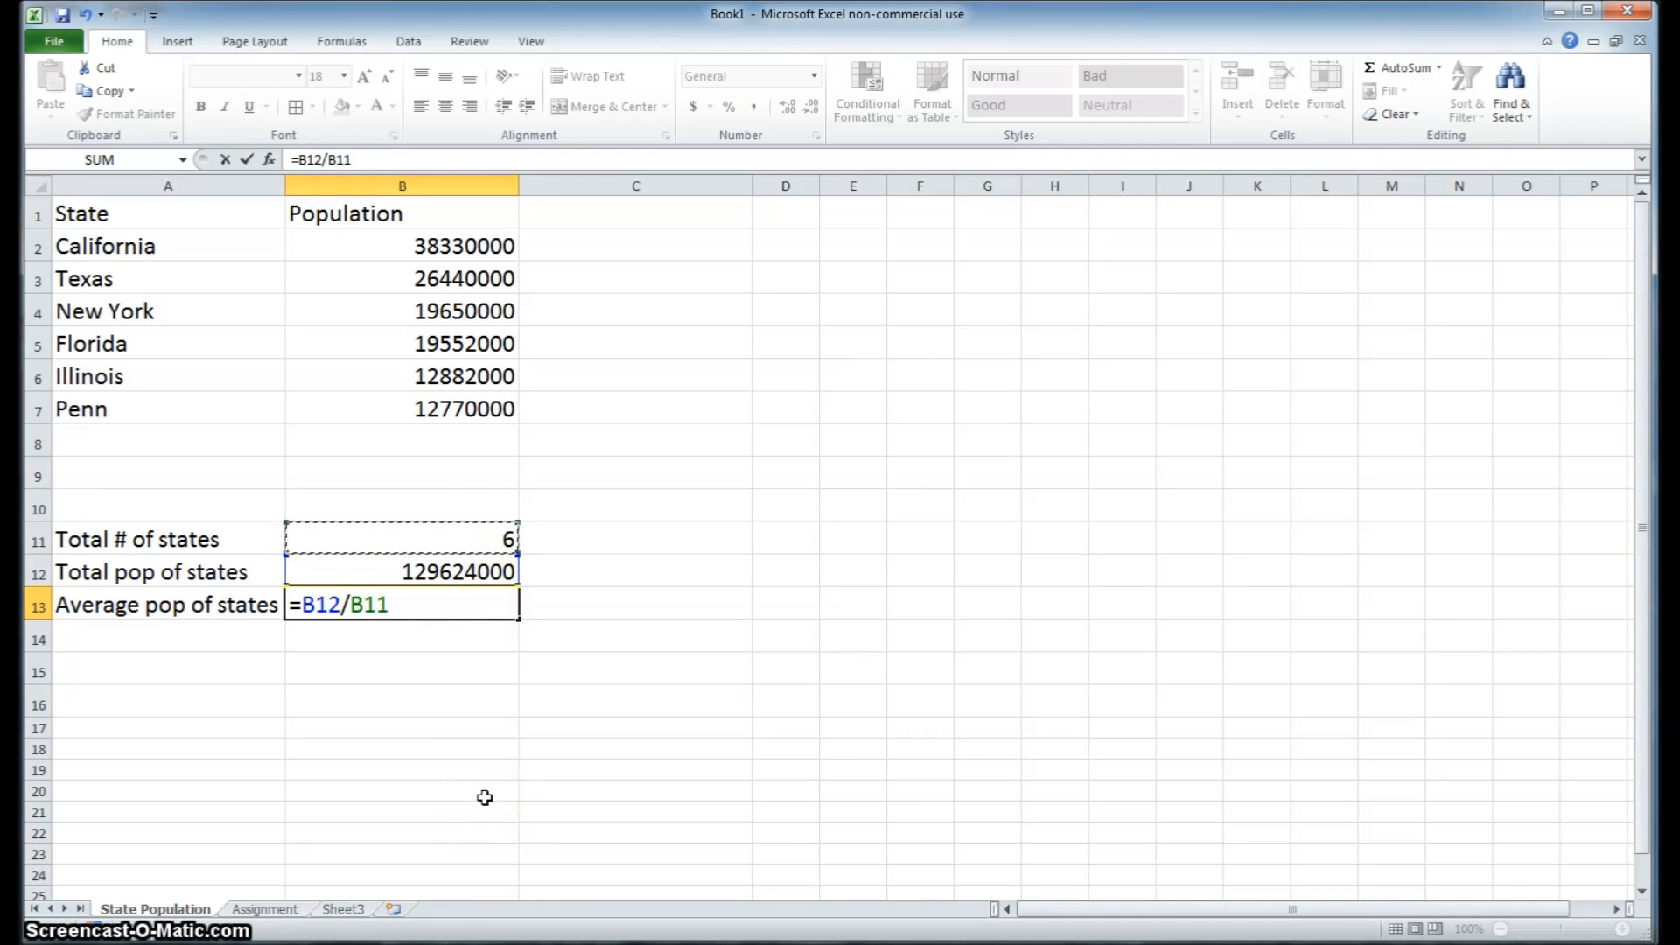
key(Return)
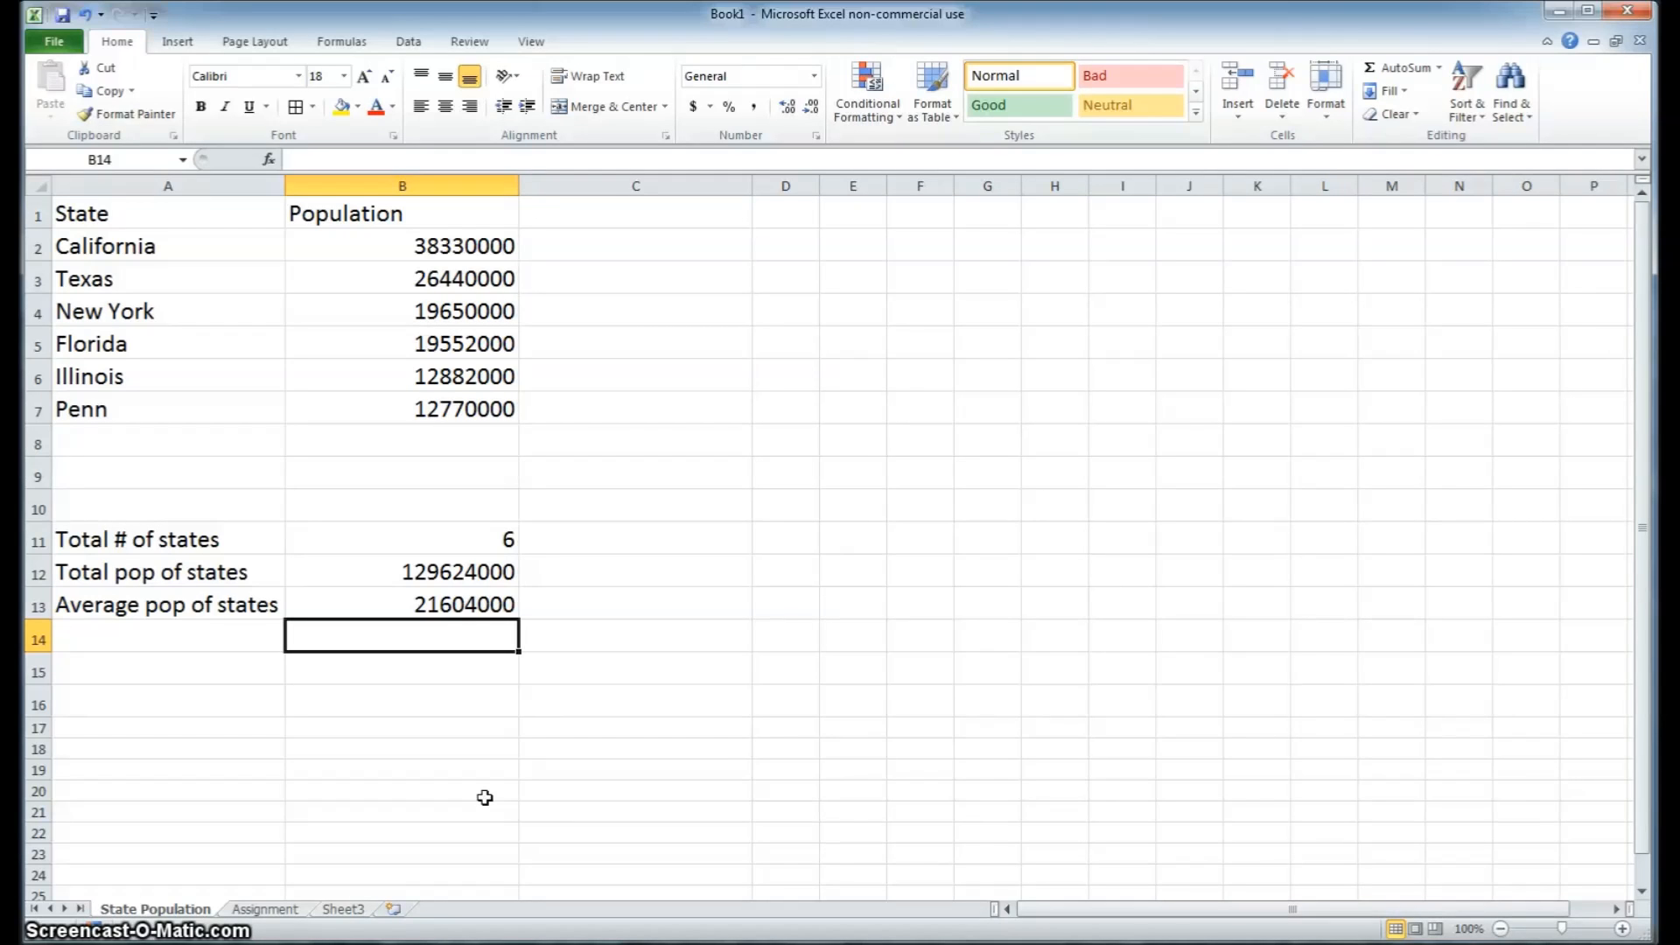
click(517, 807)
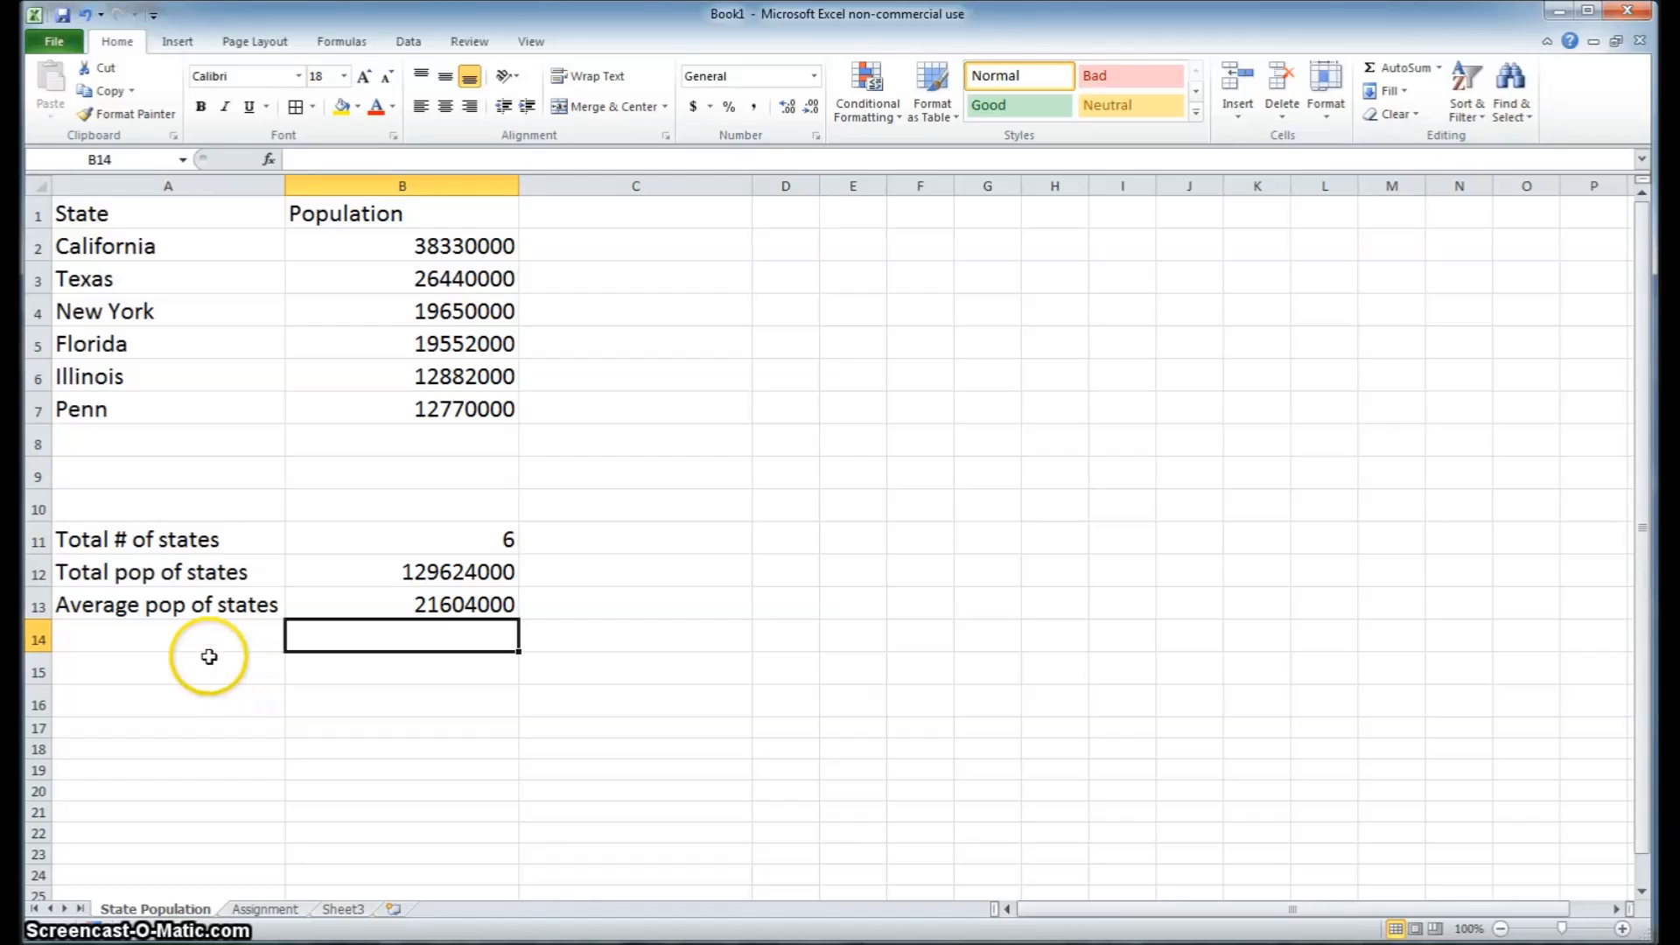
Add a second label reading "Average pop of states" in A15
click(147, 685)
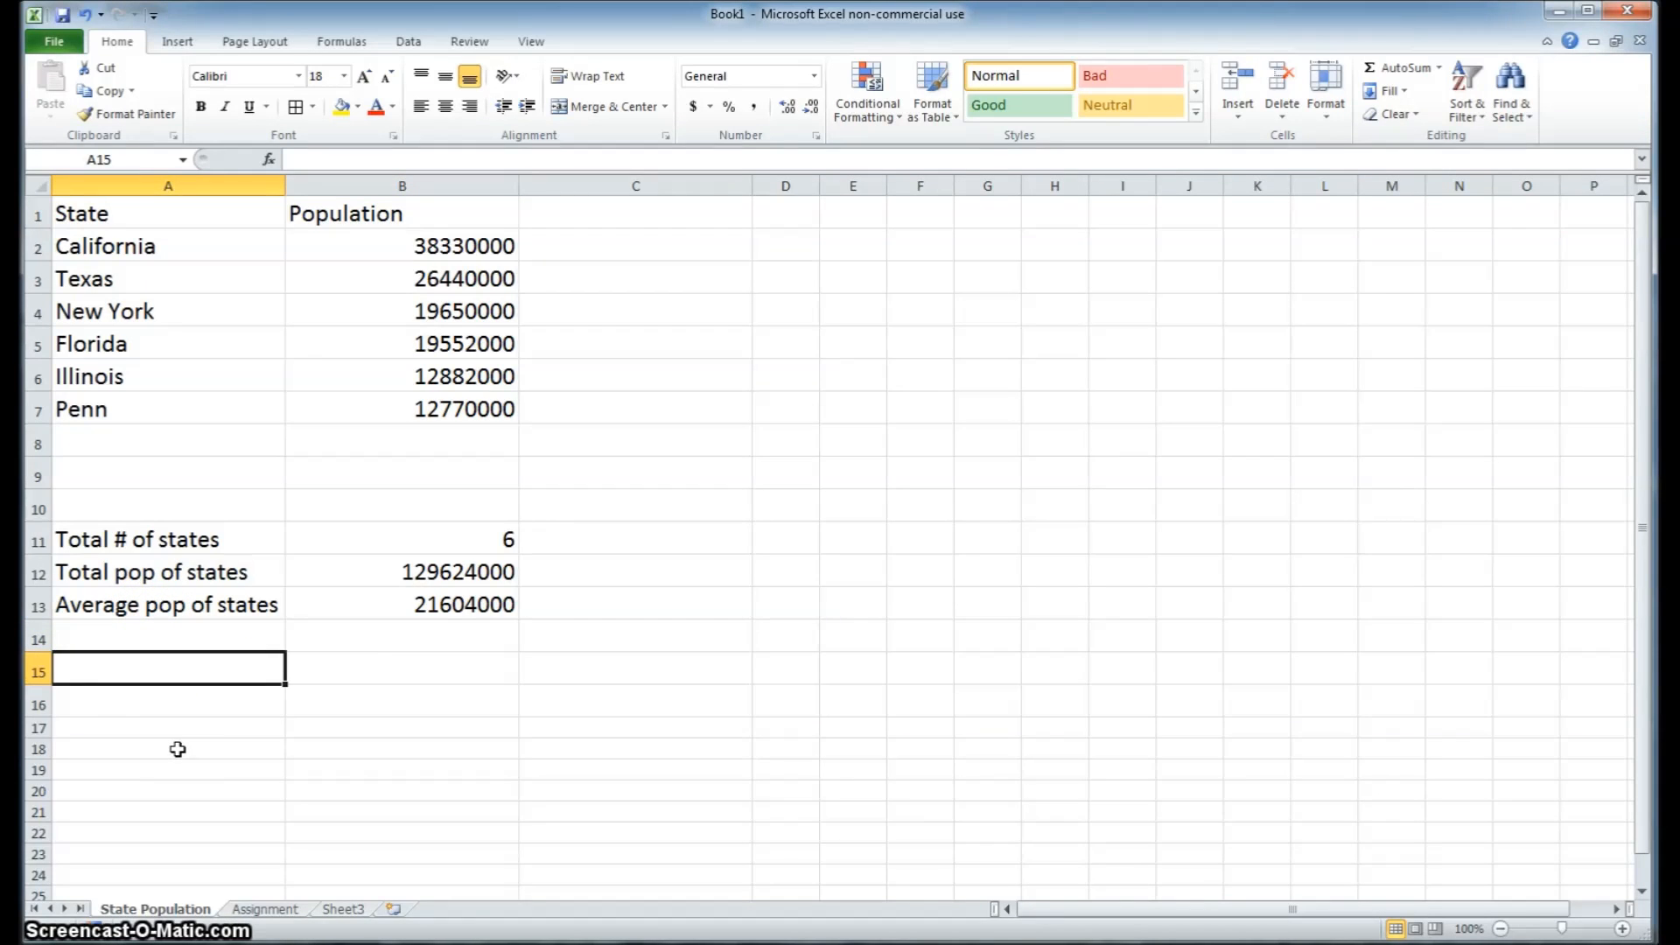
text(Aver)
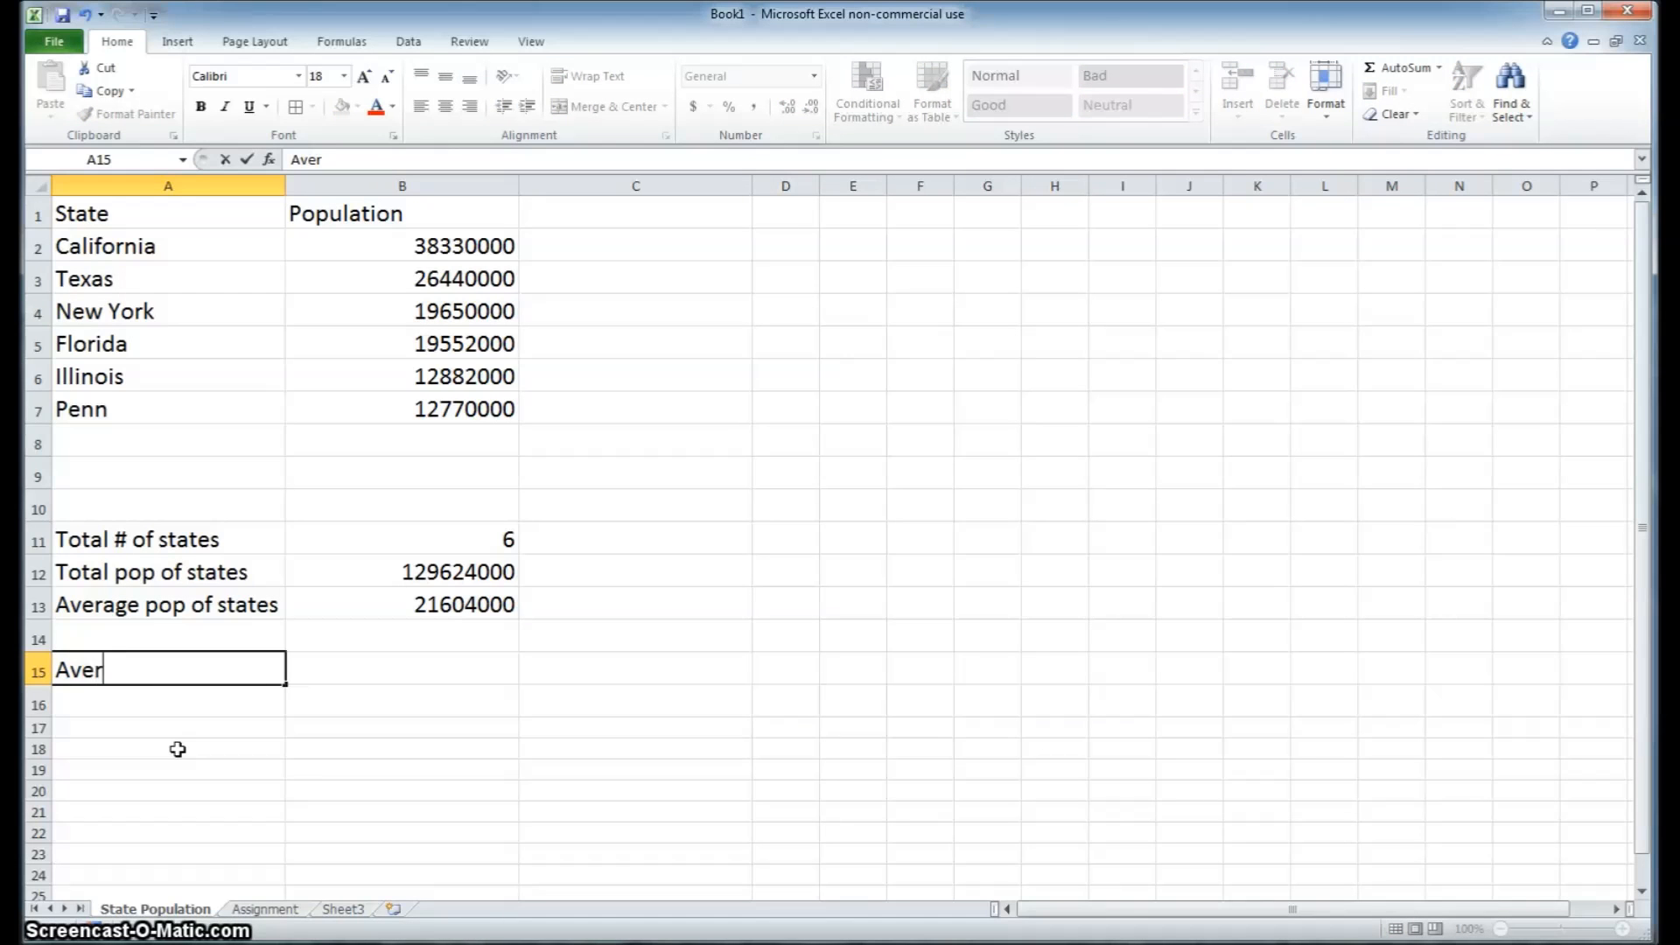
text(age pop of state)
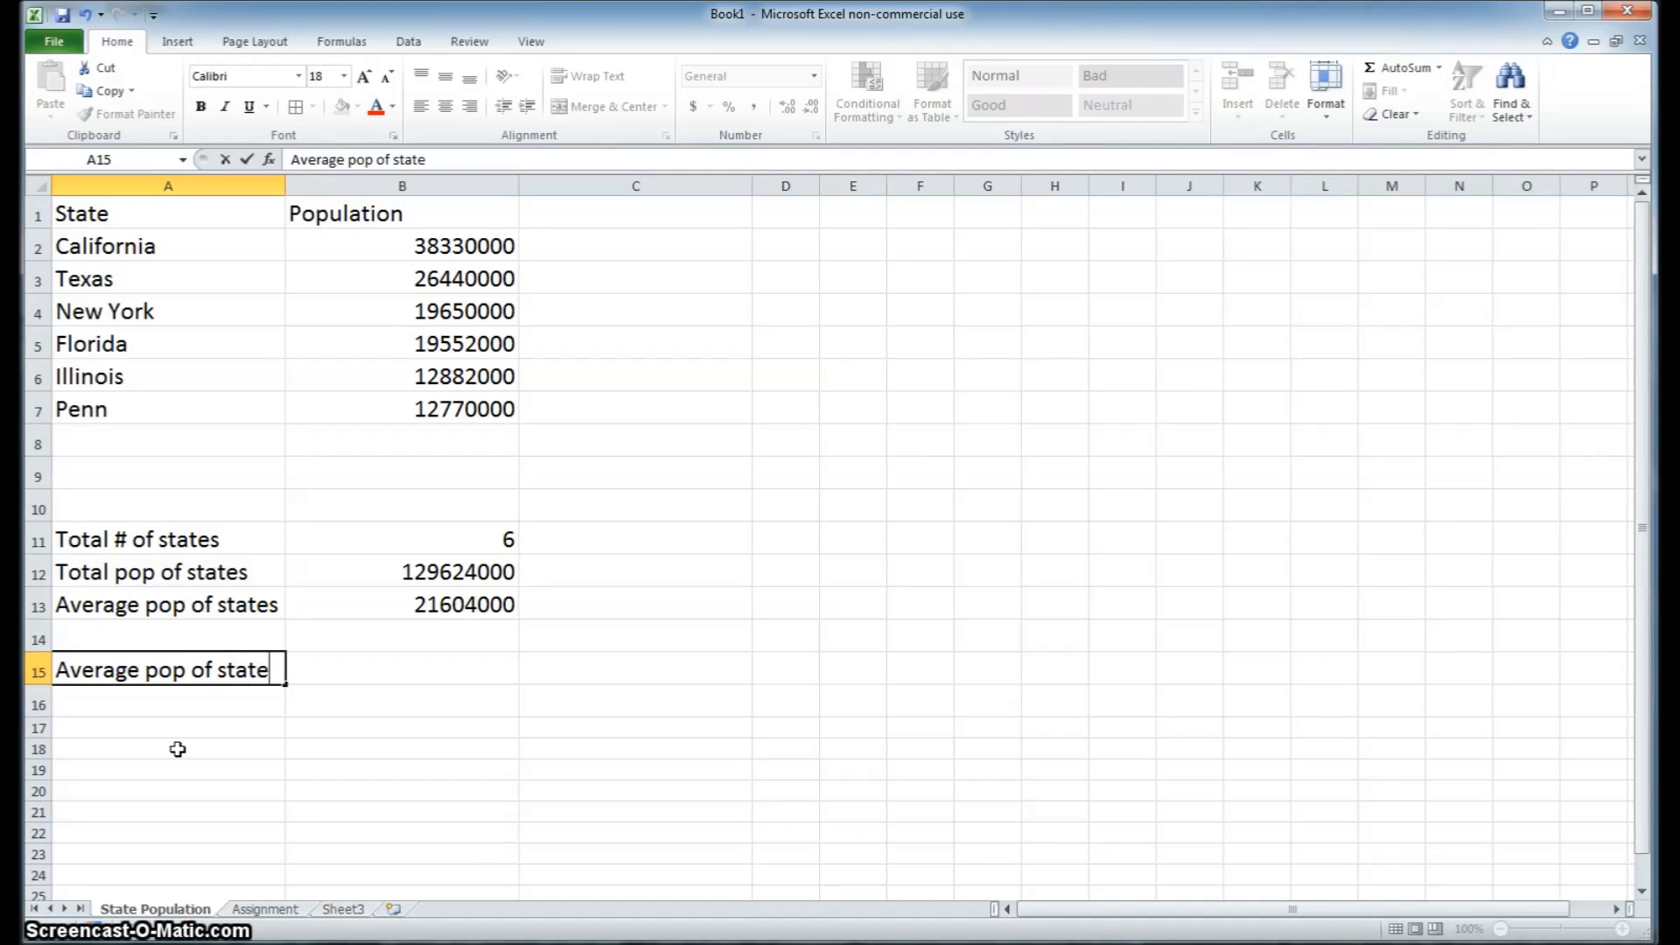
click(195, 607)
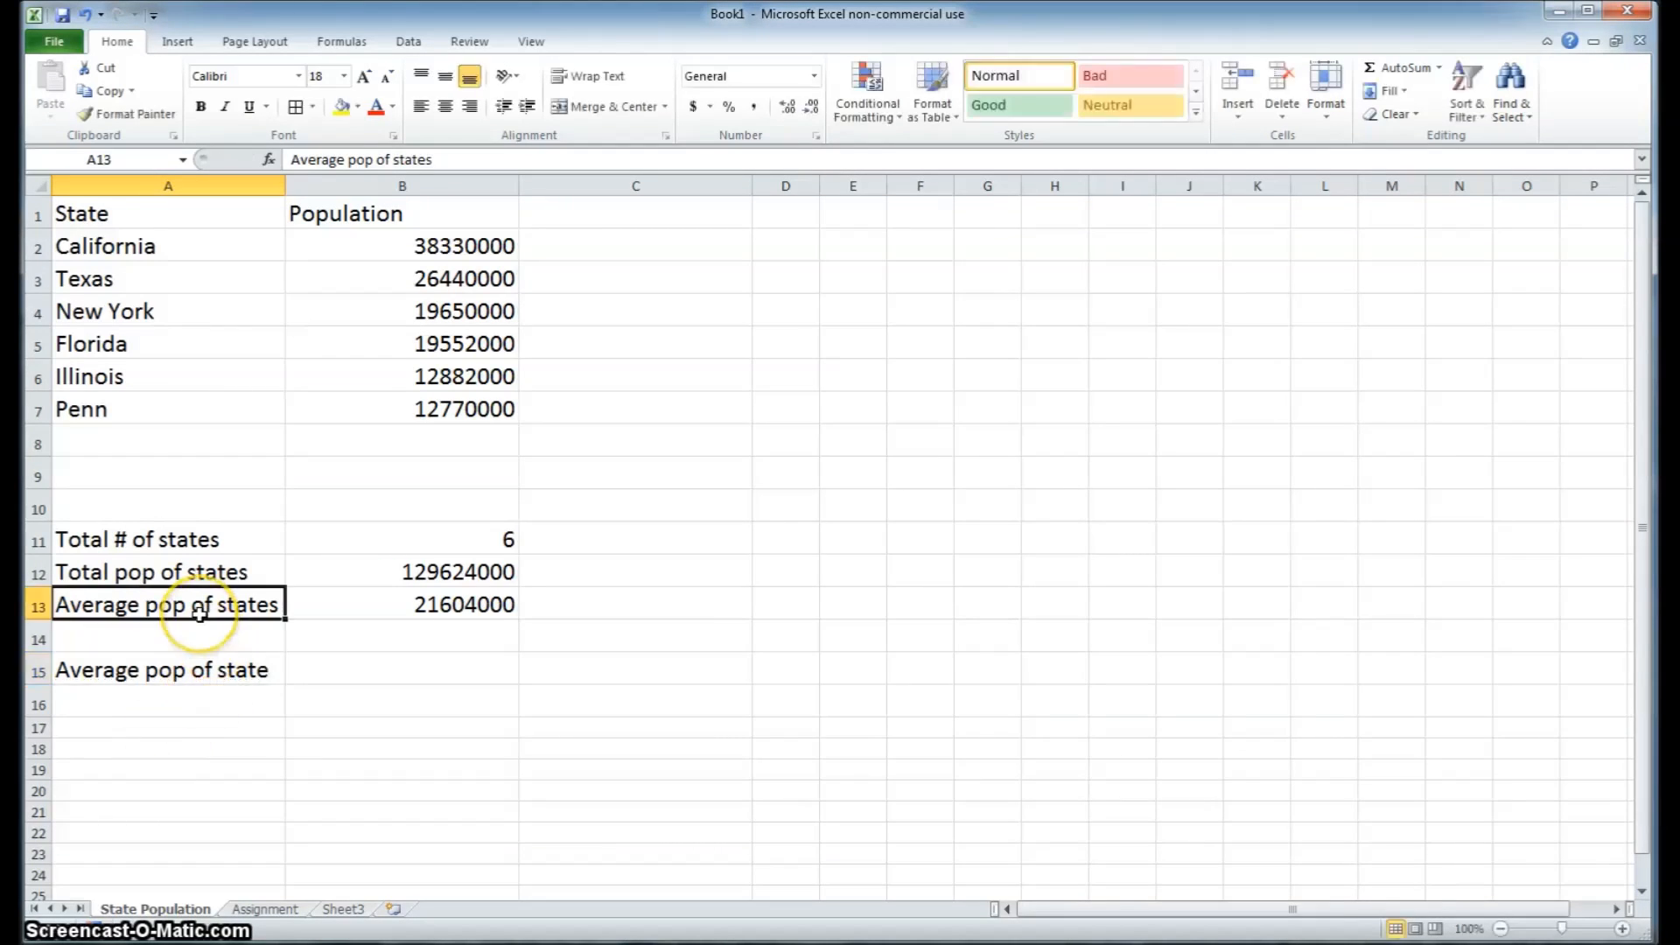
double_click(267, 672)
text(s)
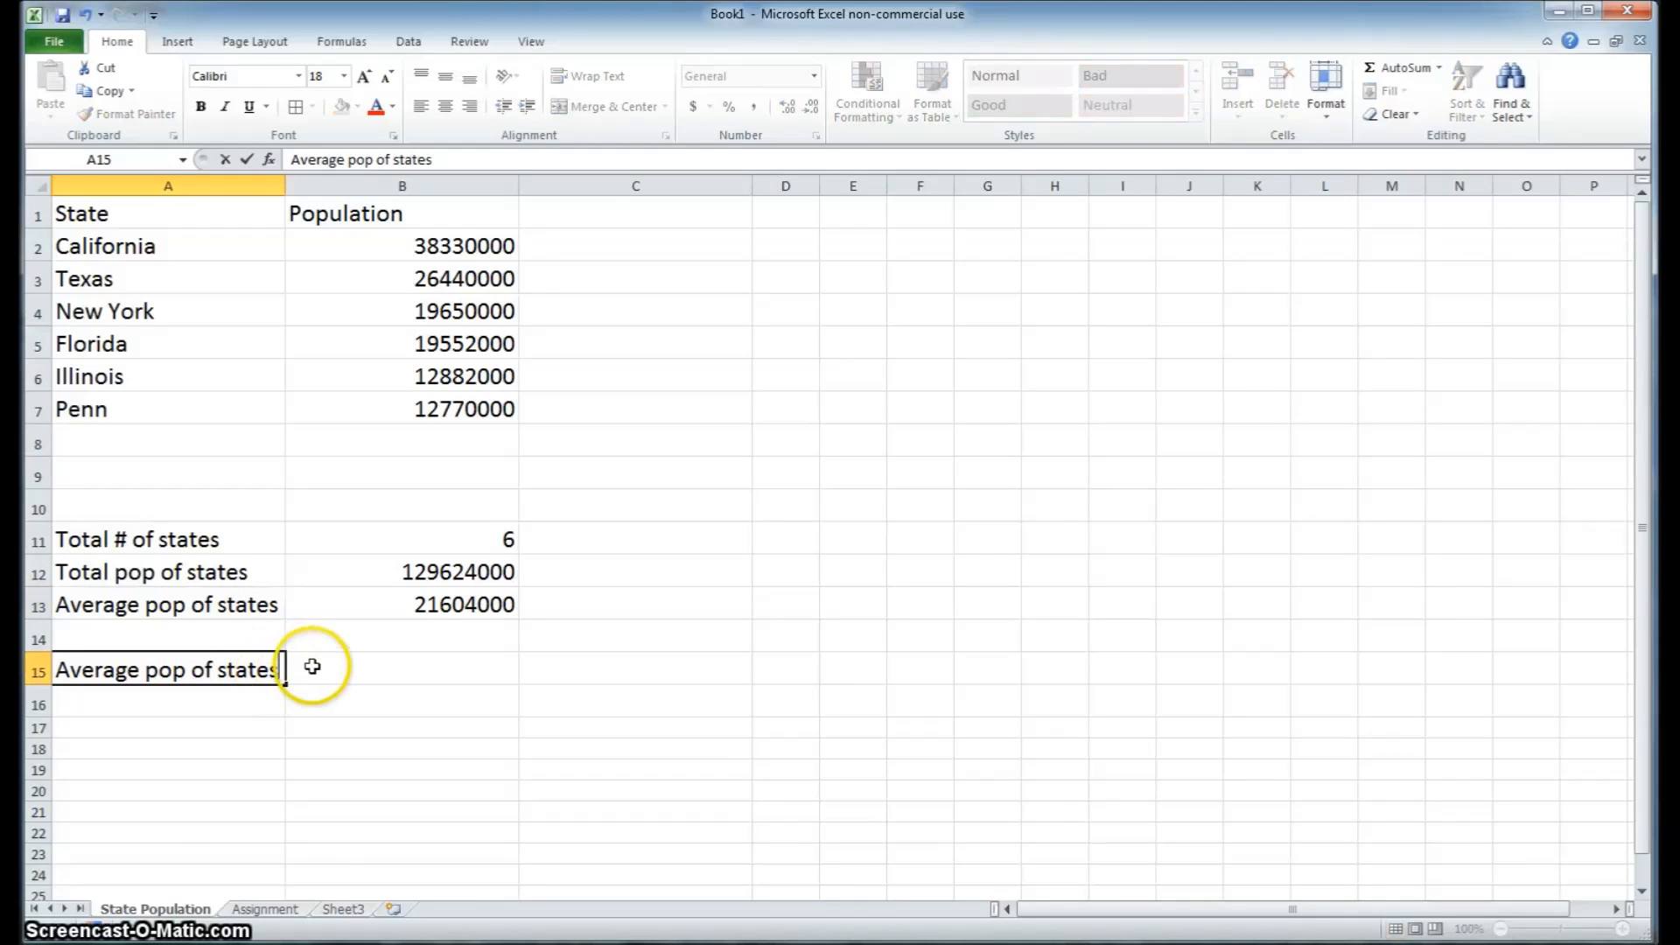
Calculate the average population in B15 with the formula =AVERAGE(B2:B9), including the blank rows below Penn
click(327, 672)
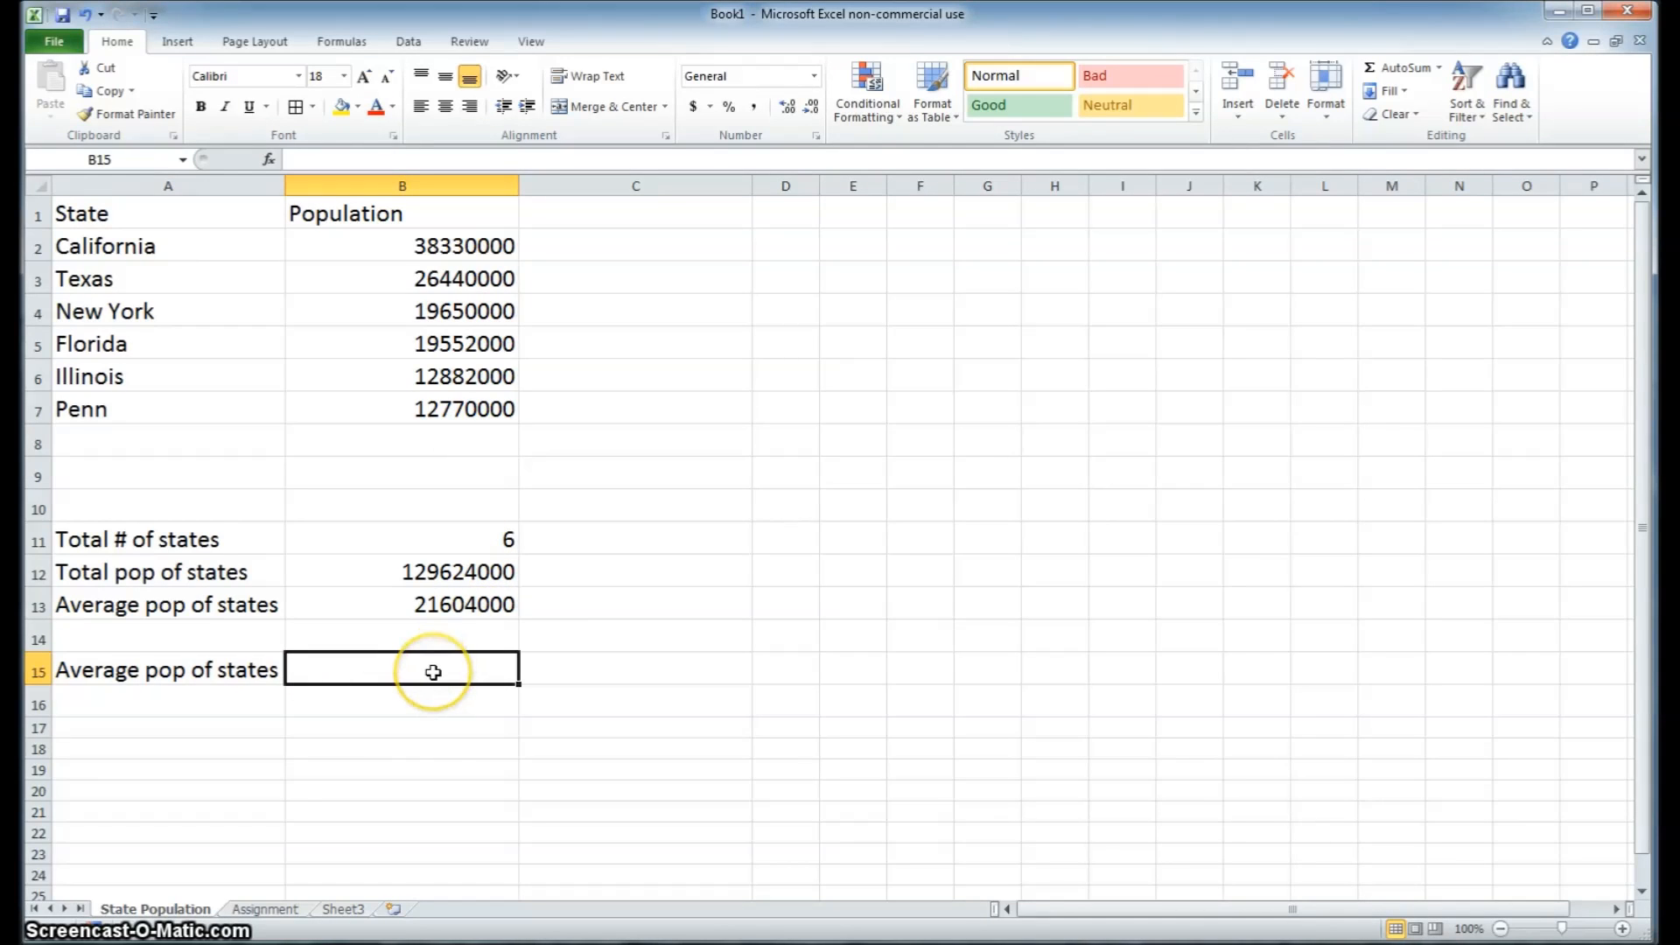
text(=)
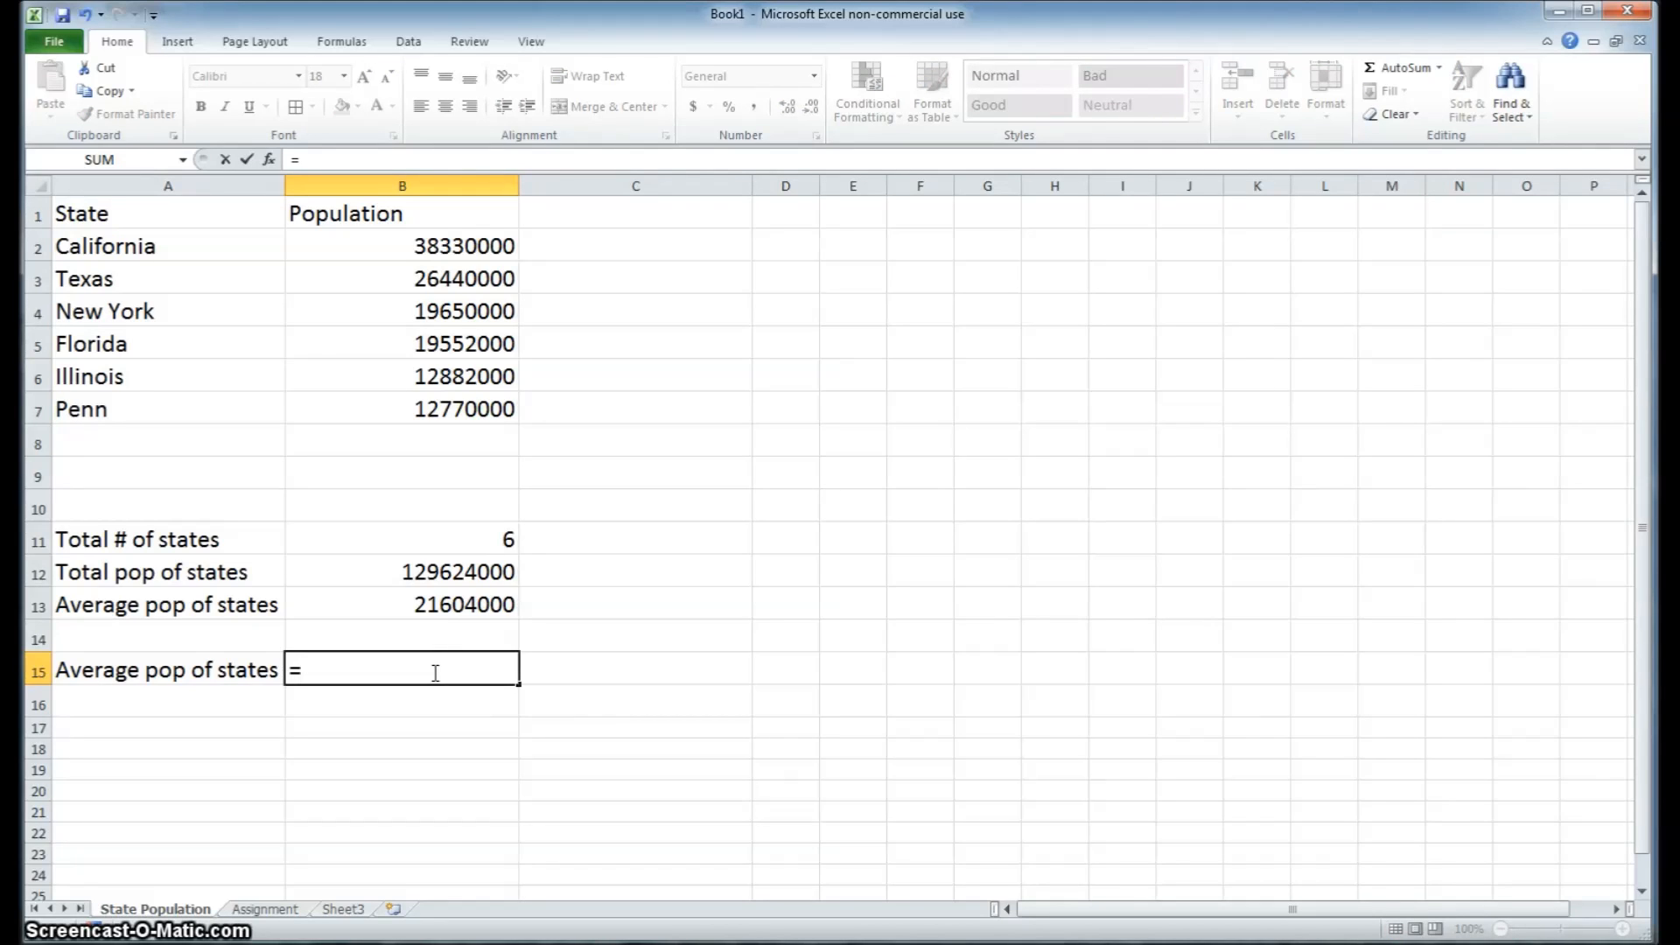
text(average)
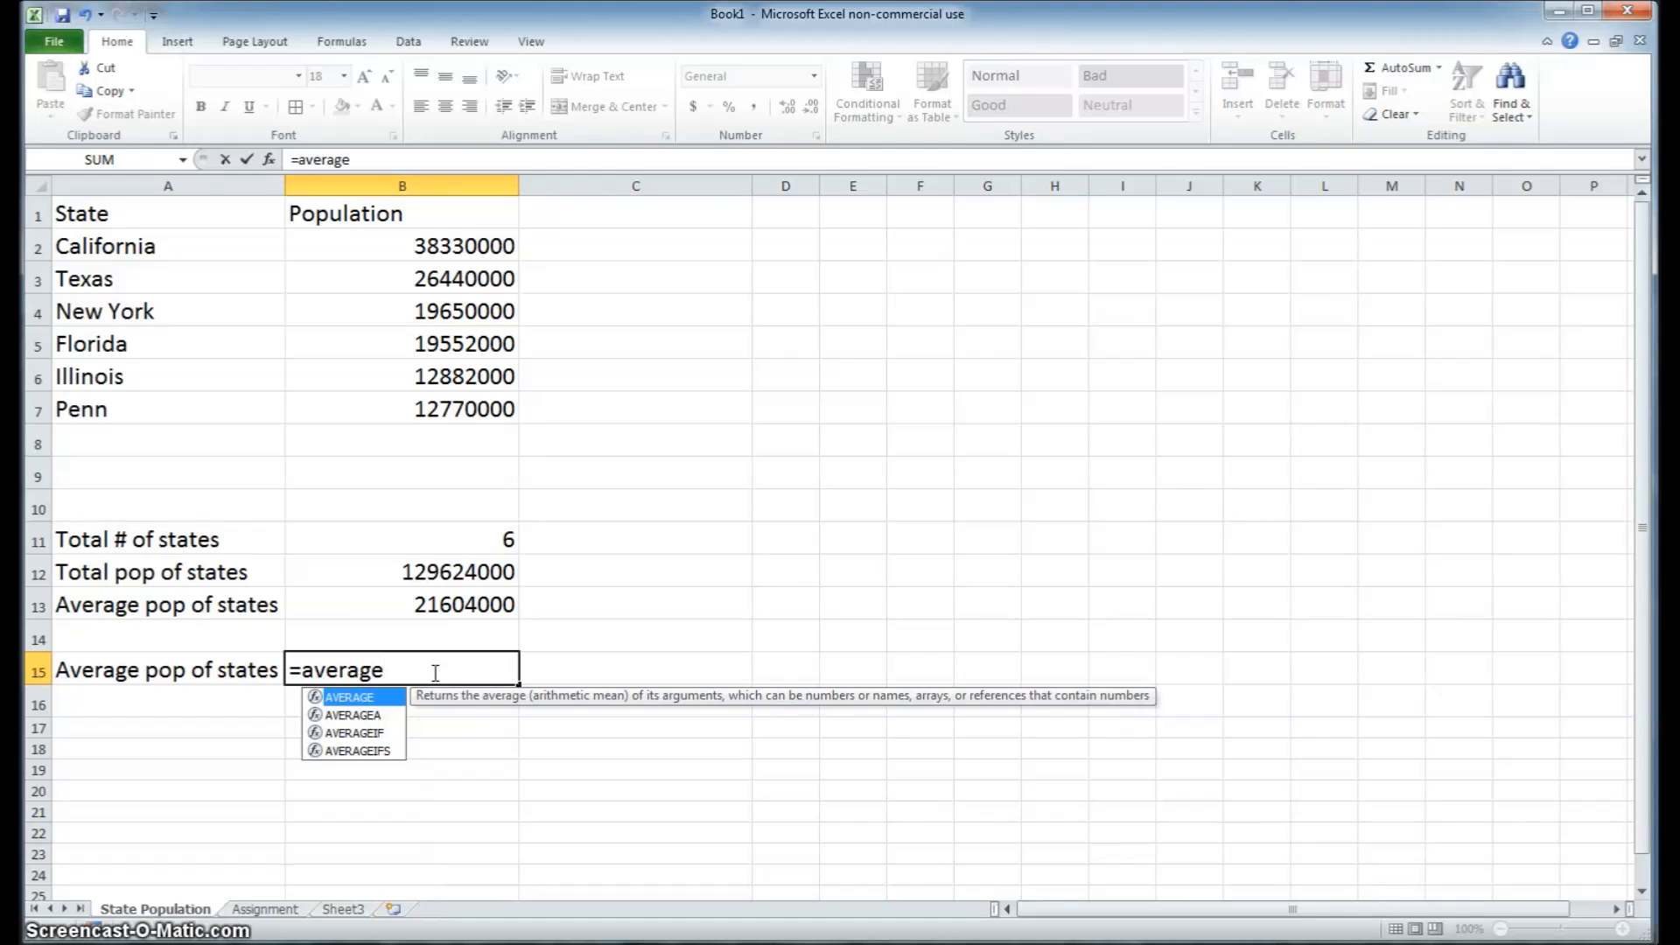
text(()
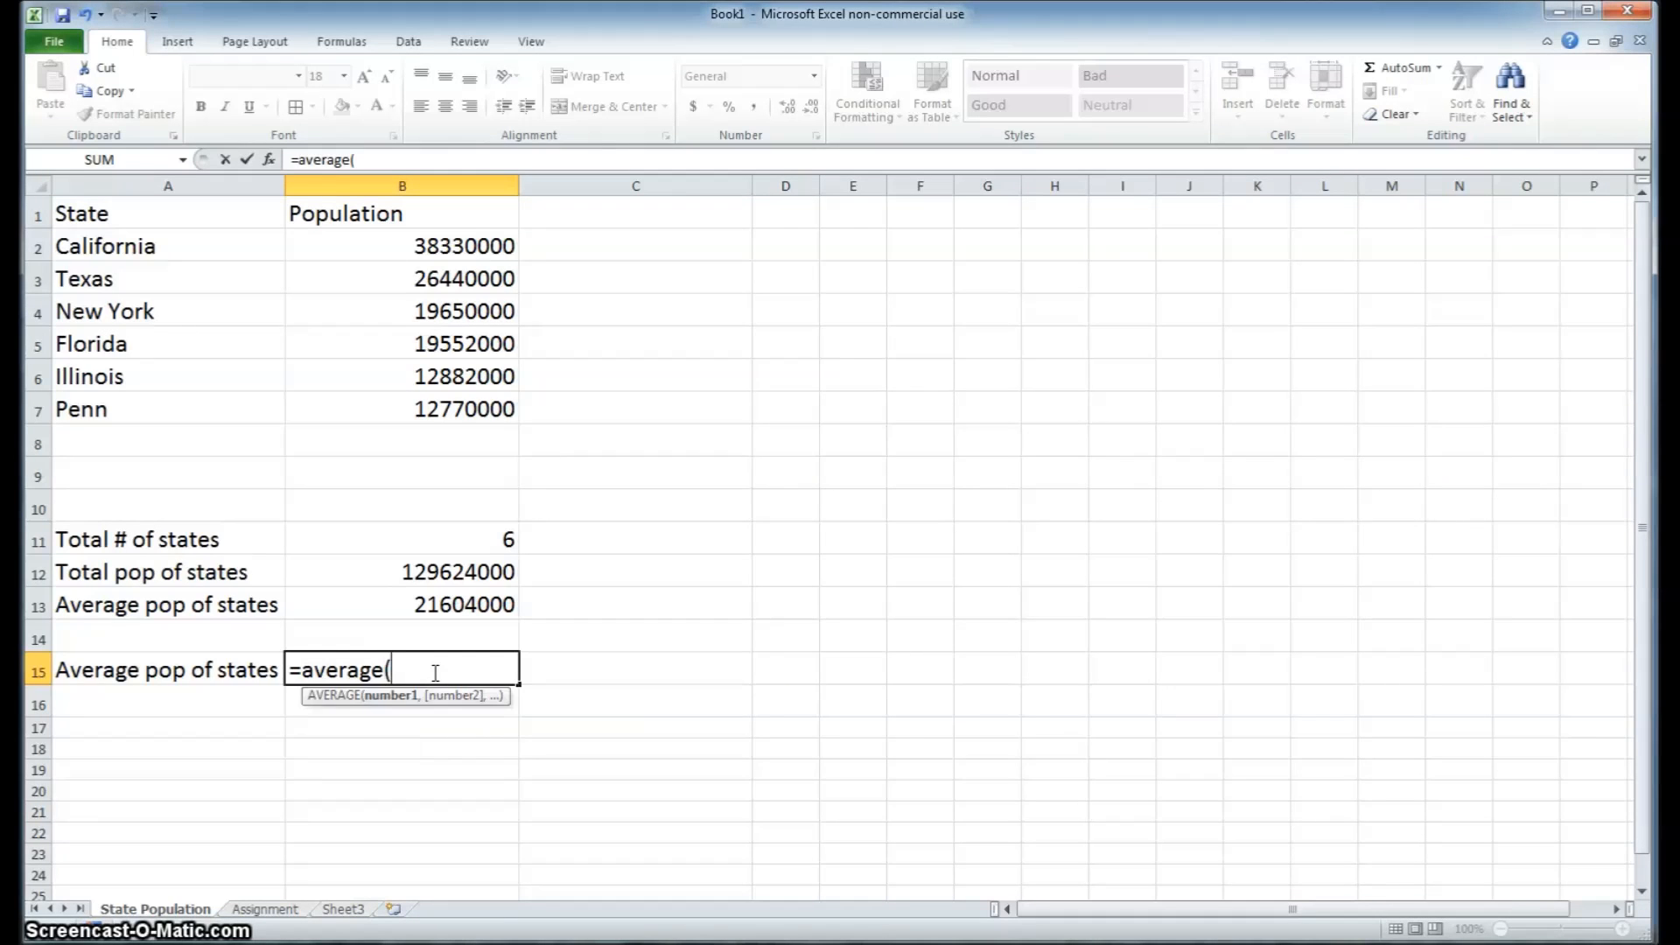
click(484, 246)
drag(483, 245, 454, 464)
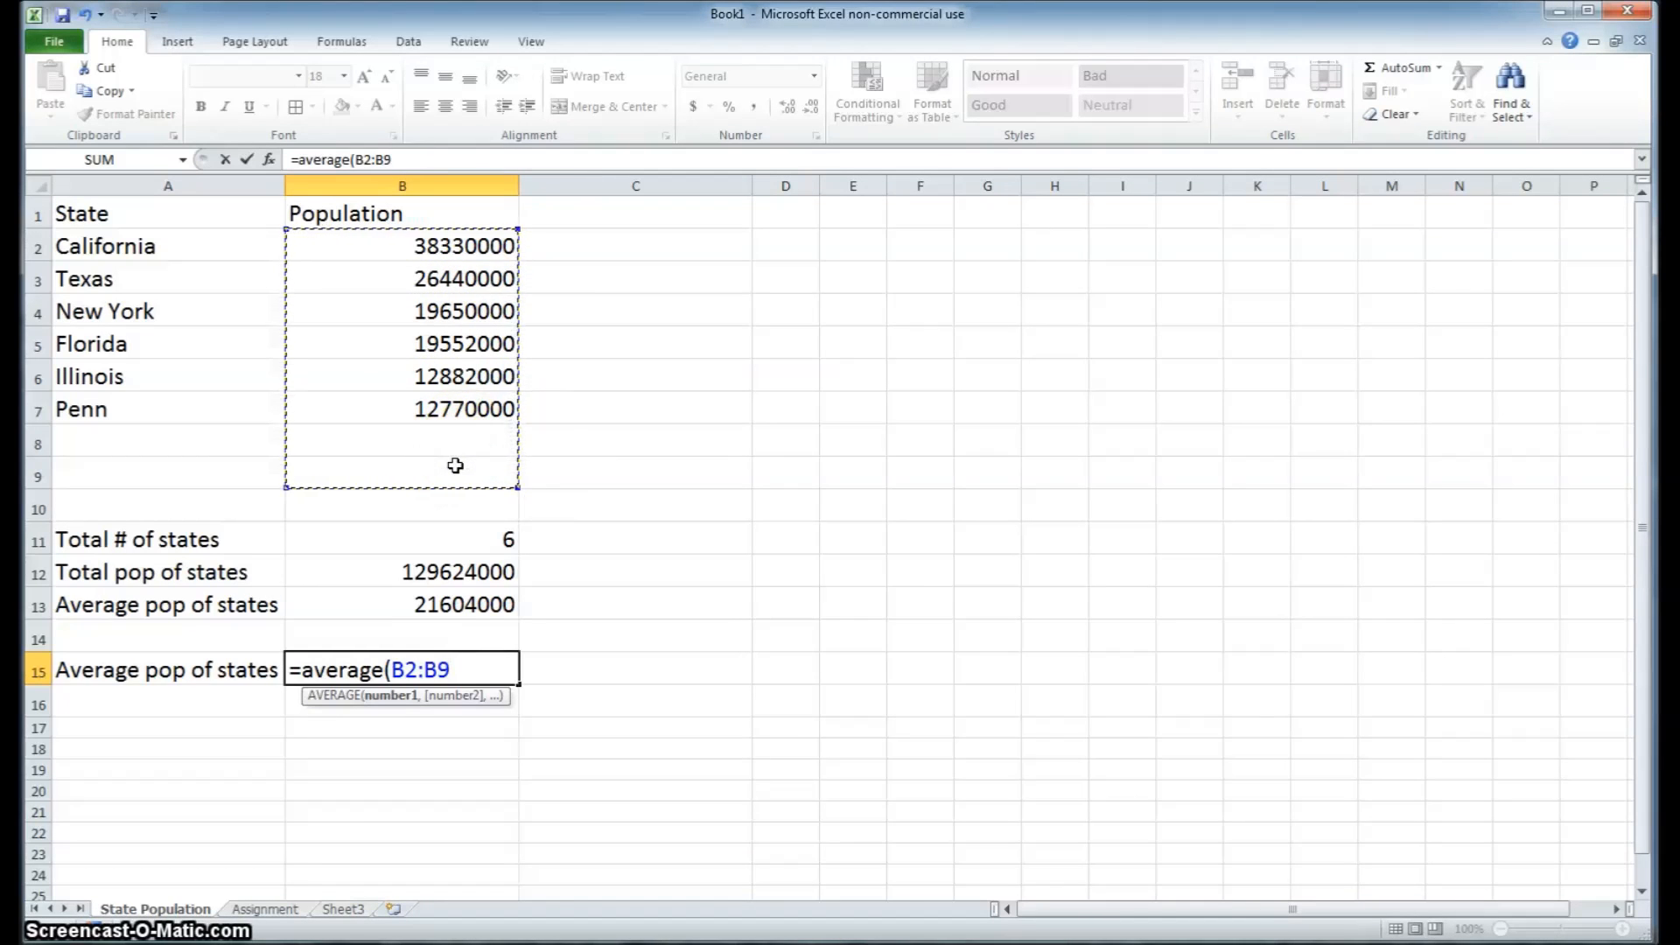
text())
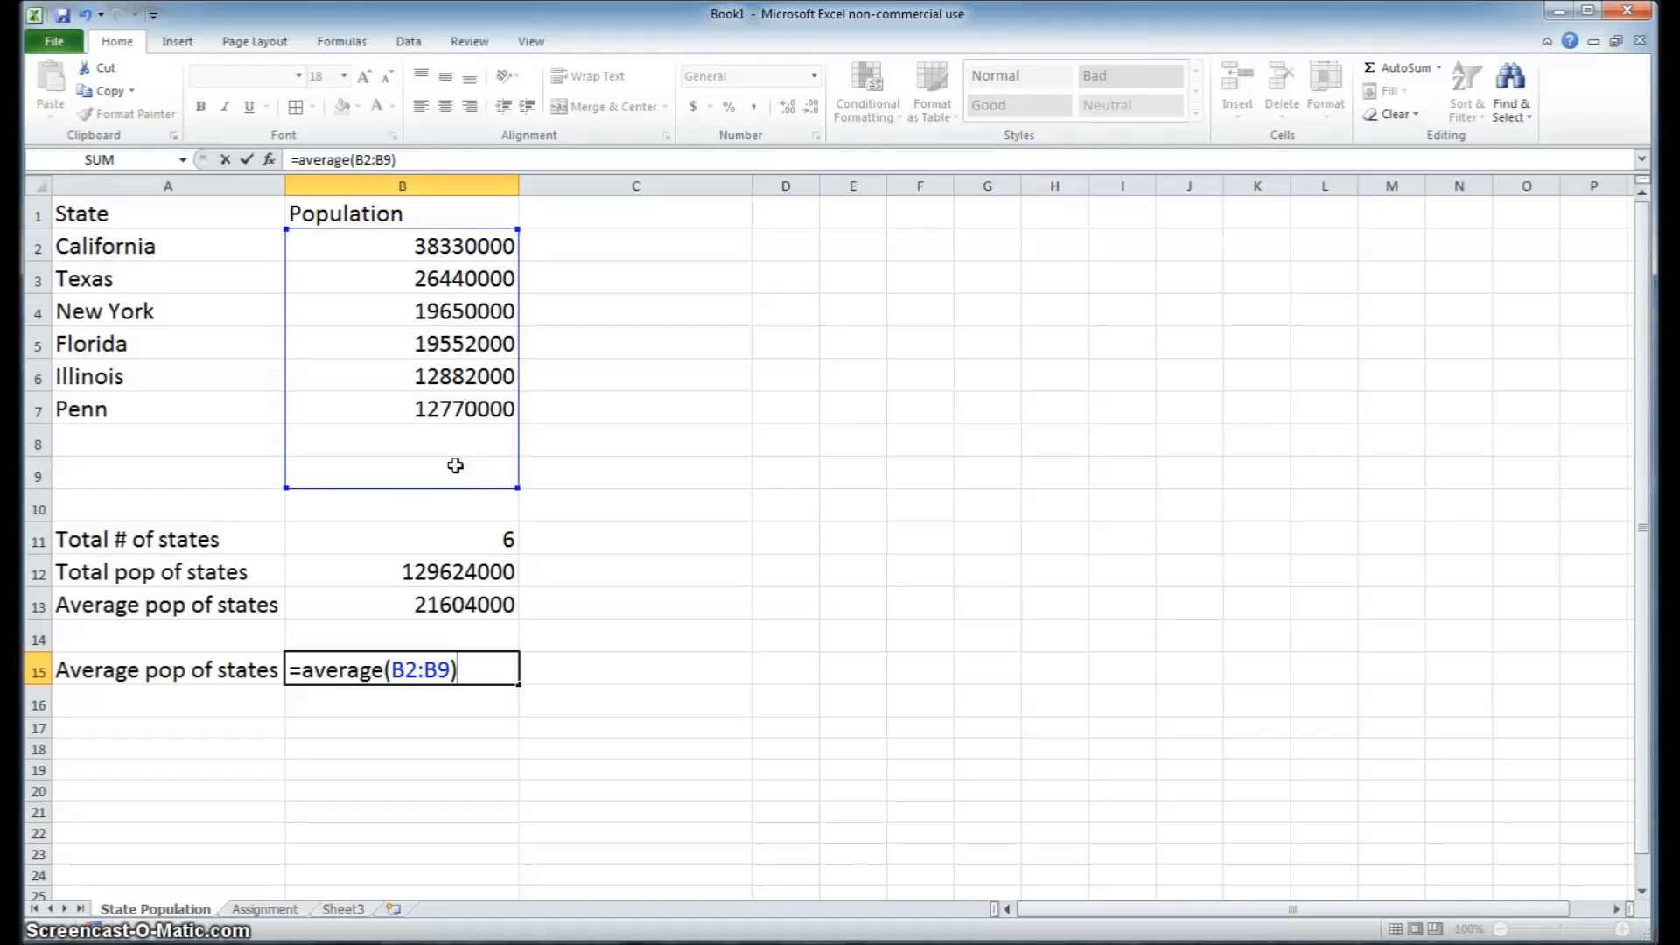
key(Return)
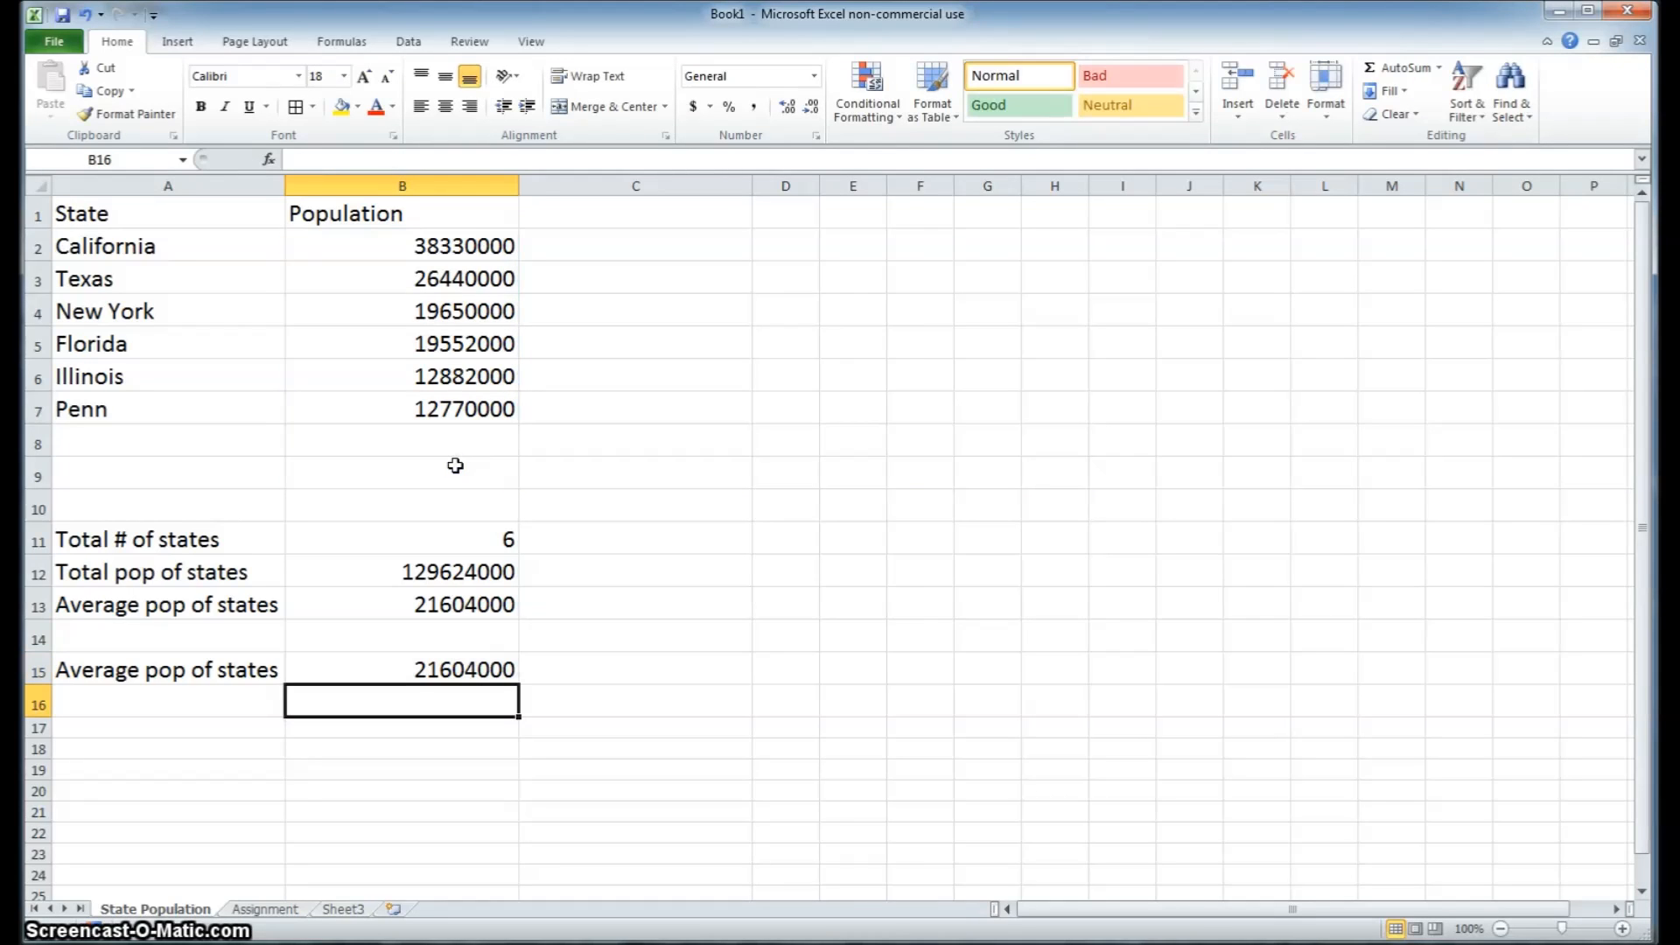
Compare the formulas behind the two average population values in B13 and B15
click(358, 670)
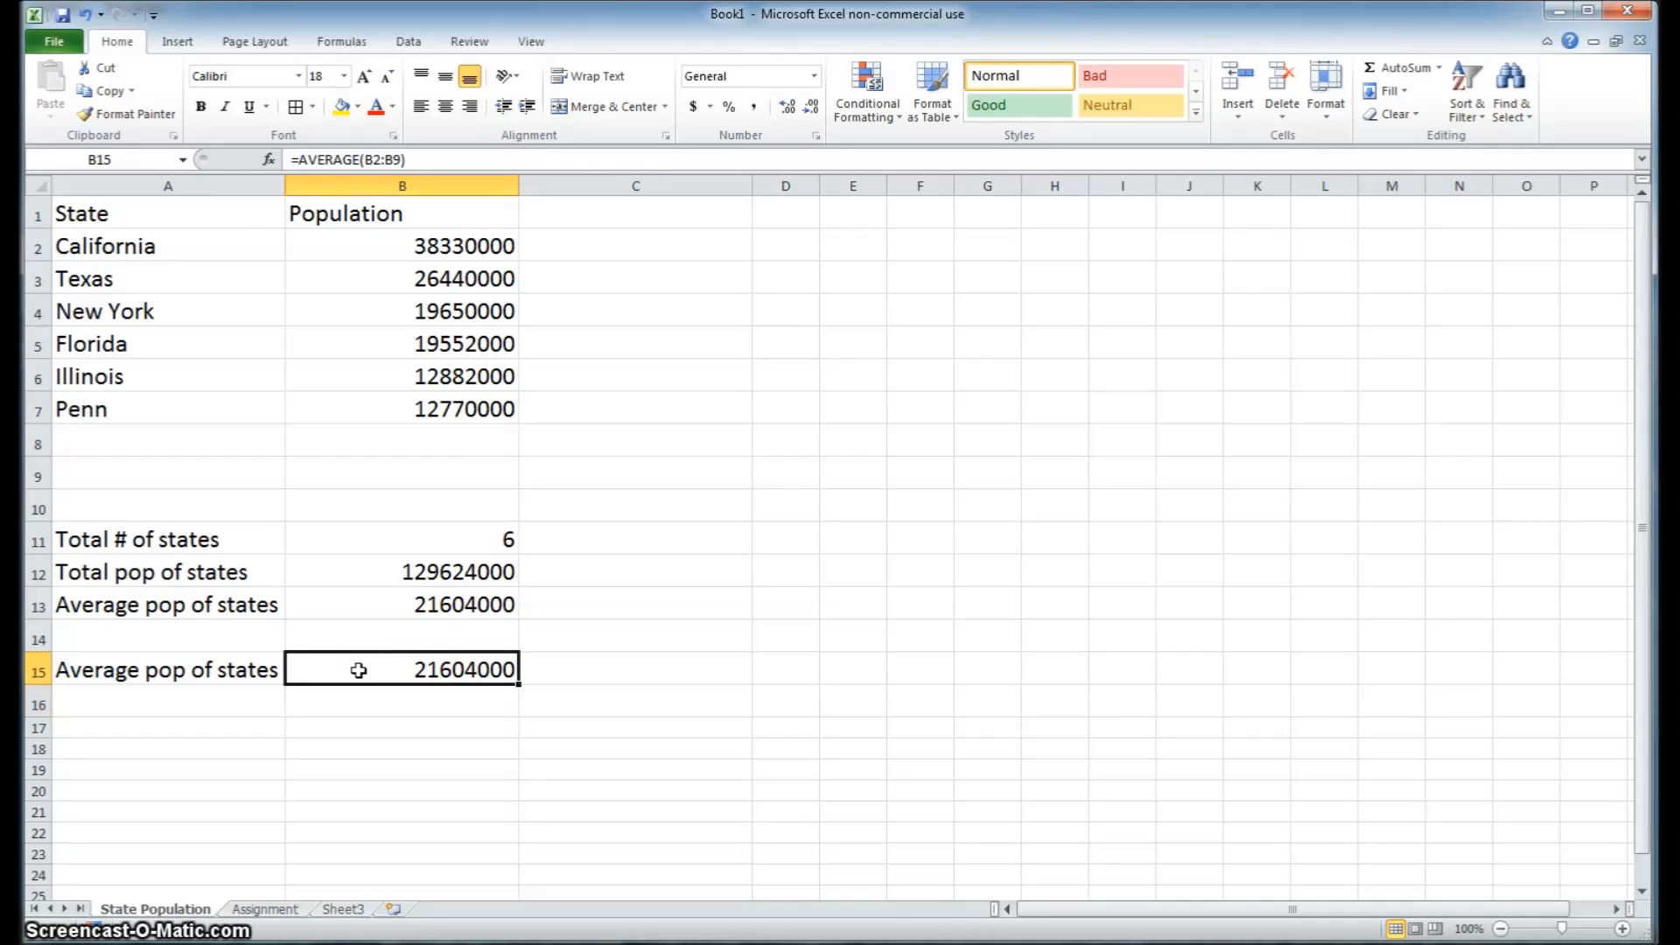
click(373, 603)
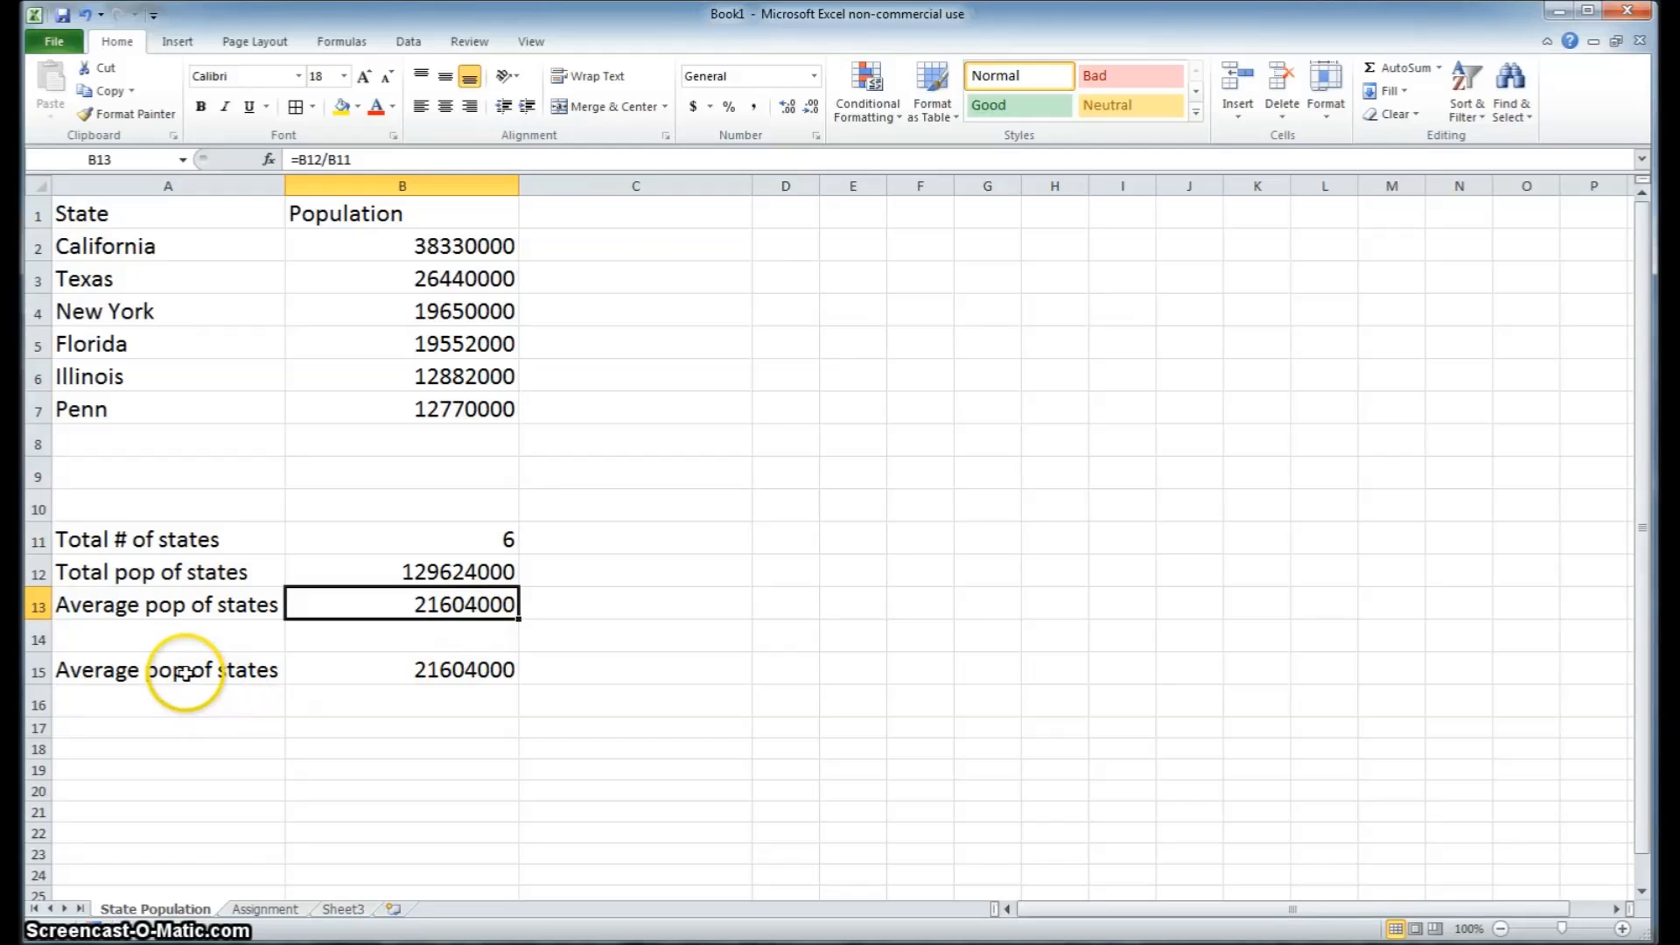
click(332, 671)
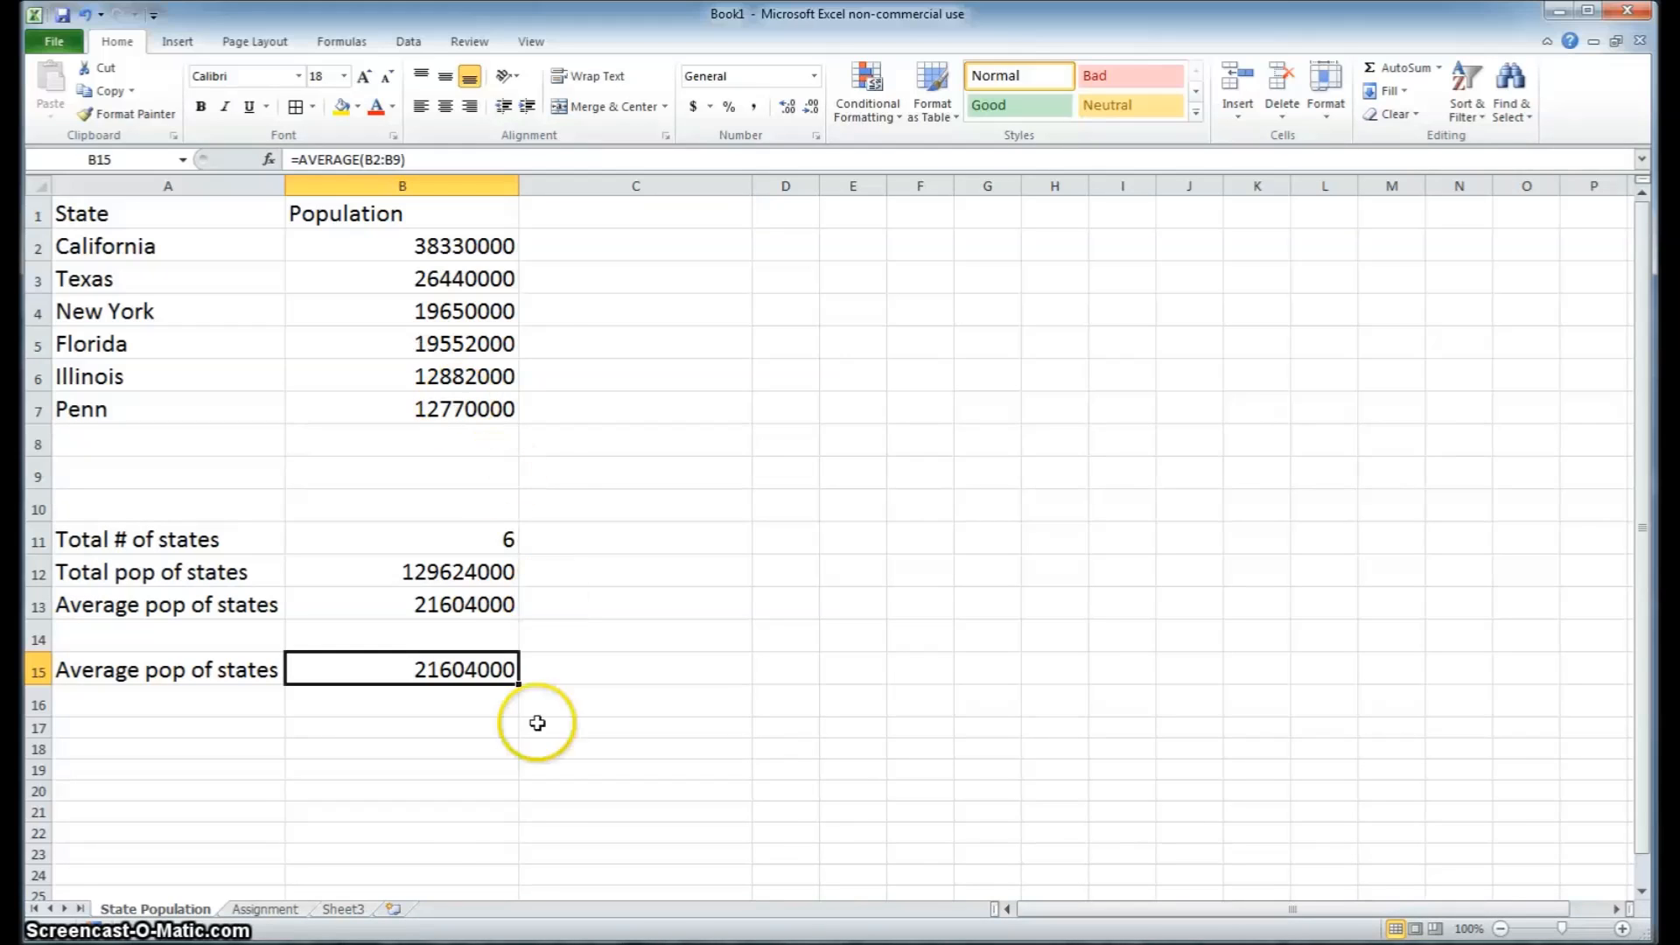
Open the Assignment sheet and examine the empty result cells for number of students, sum of ages and average age in B14:B16
click(281, 910)
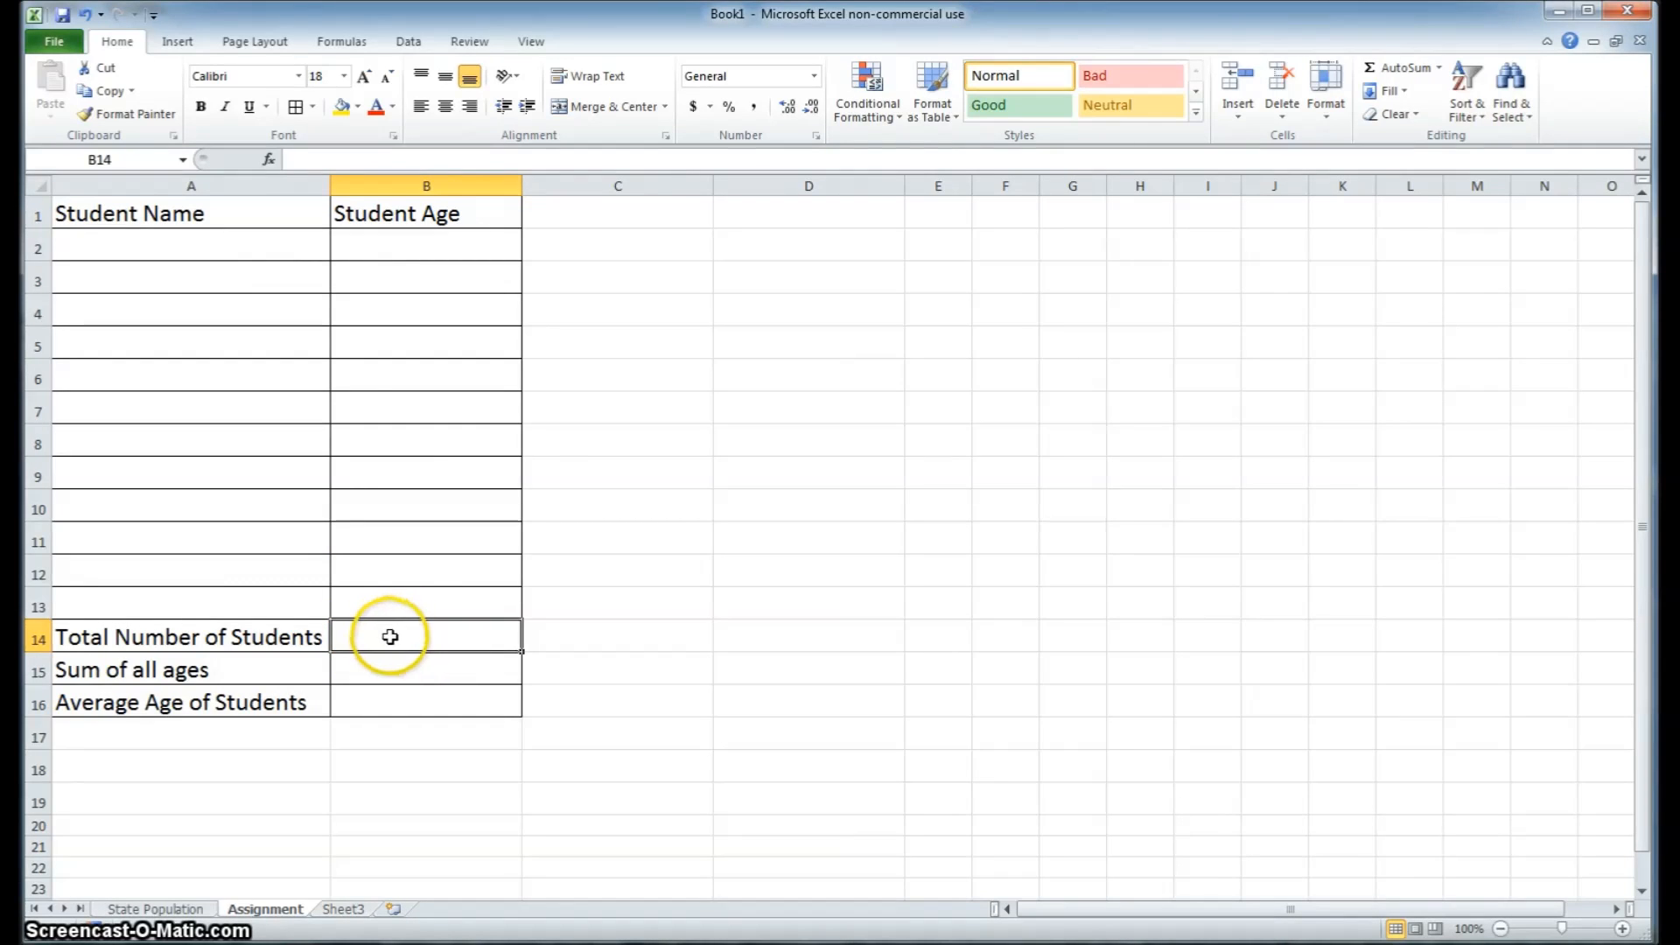
click(391, 669)
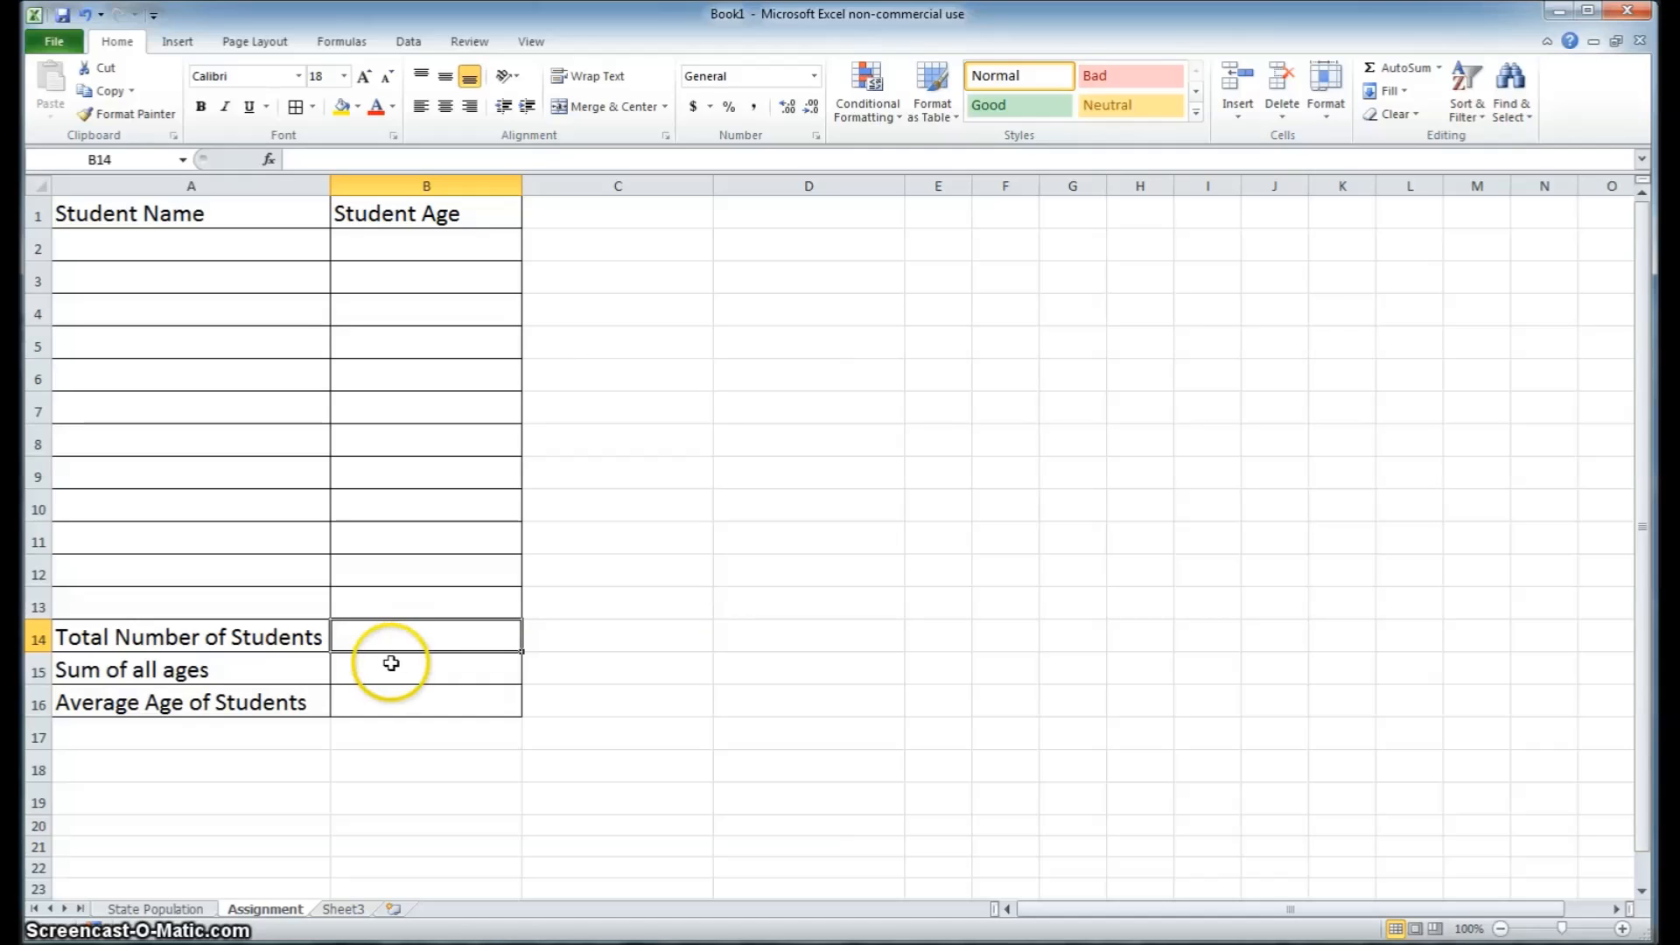
click(393, 707)
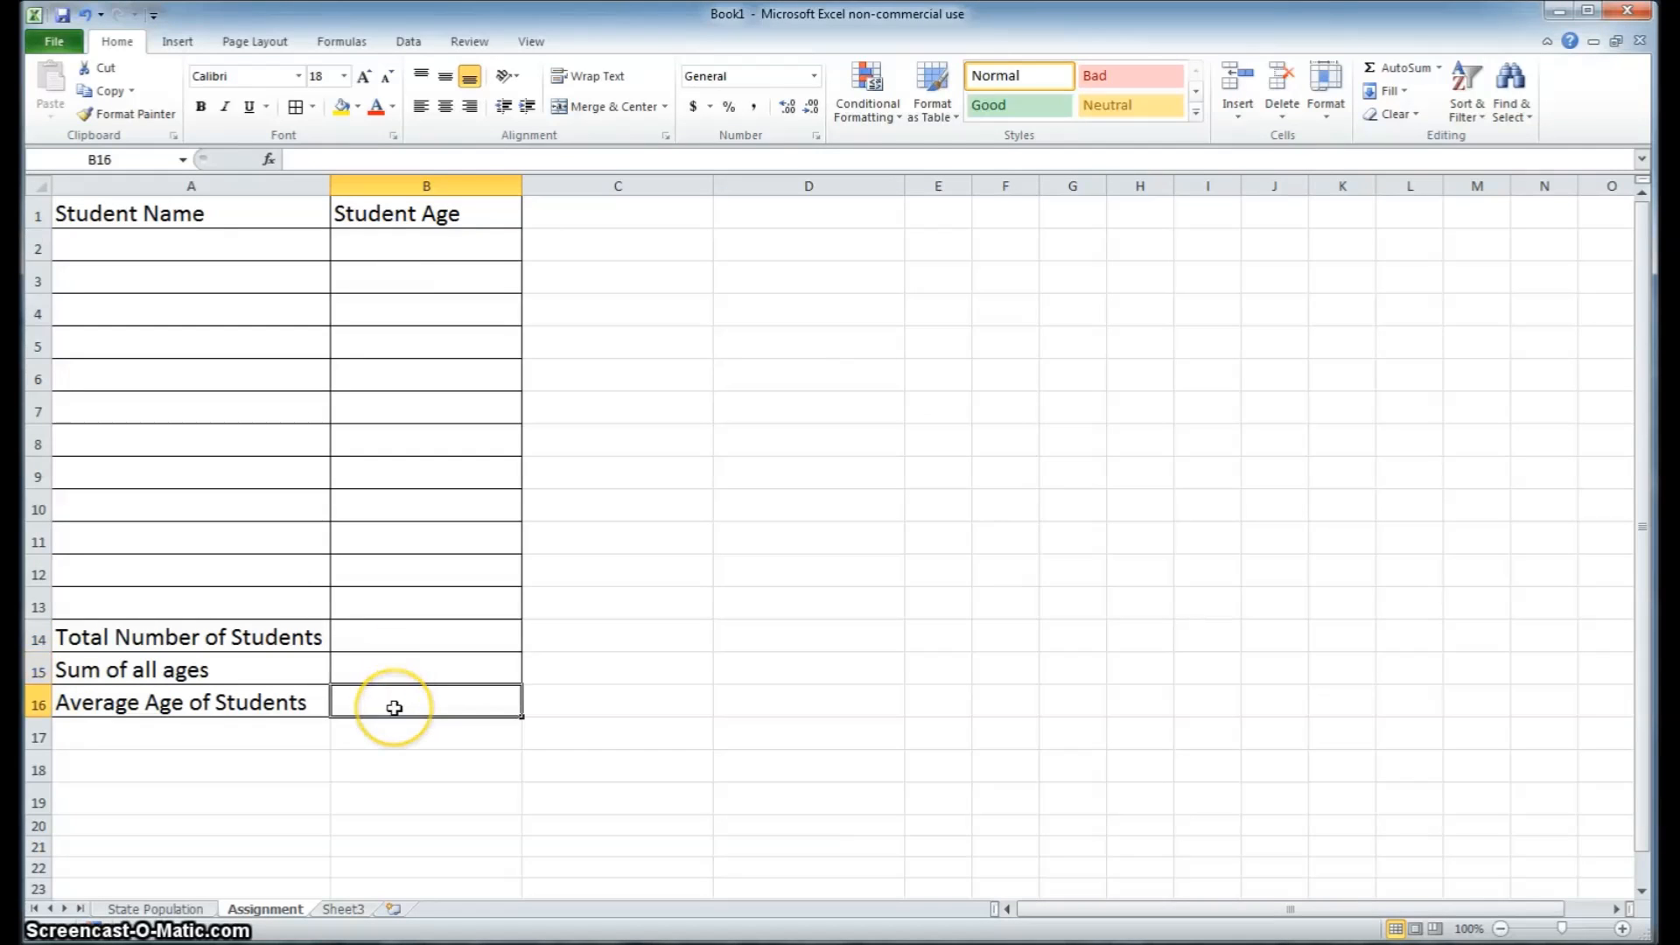
click(389, 637)
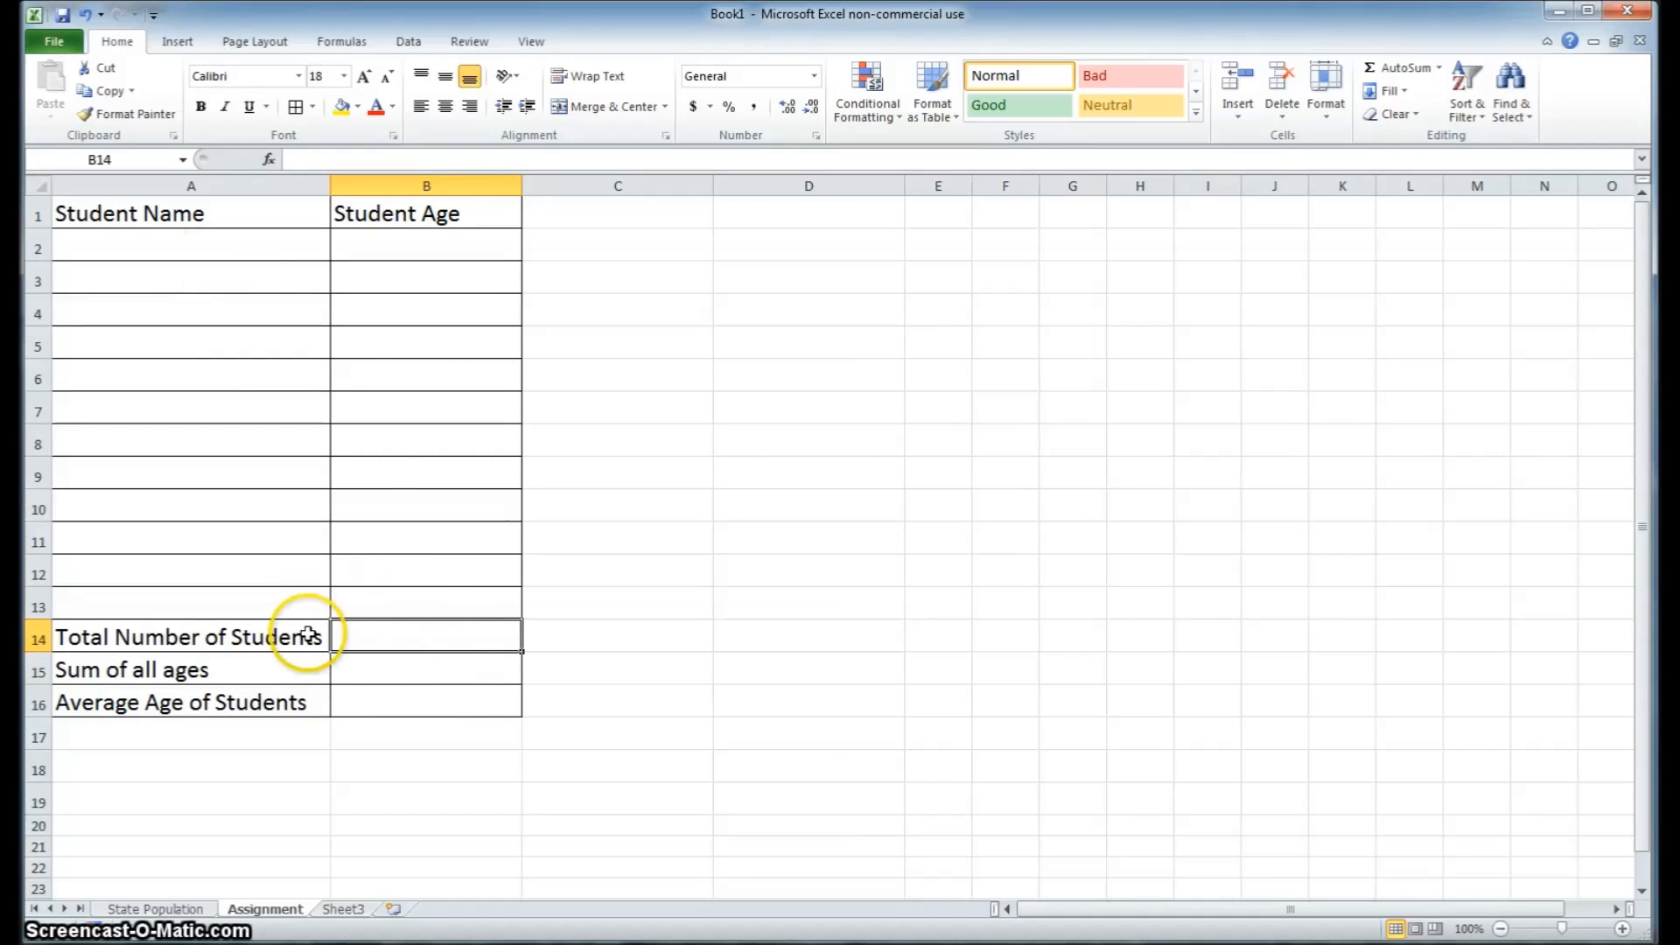
click(360, 670)
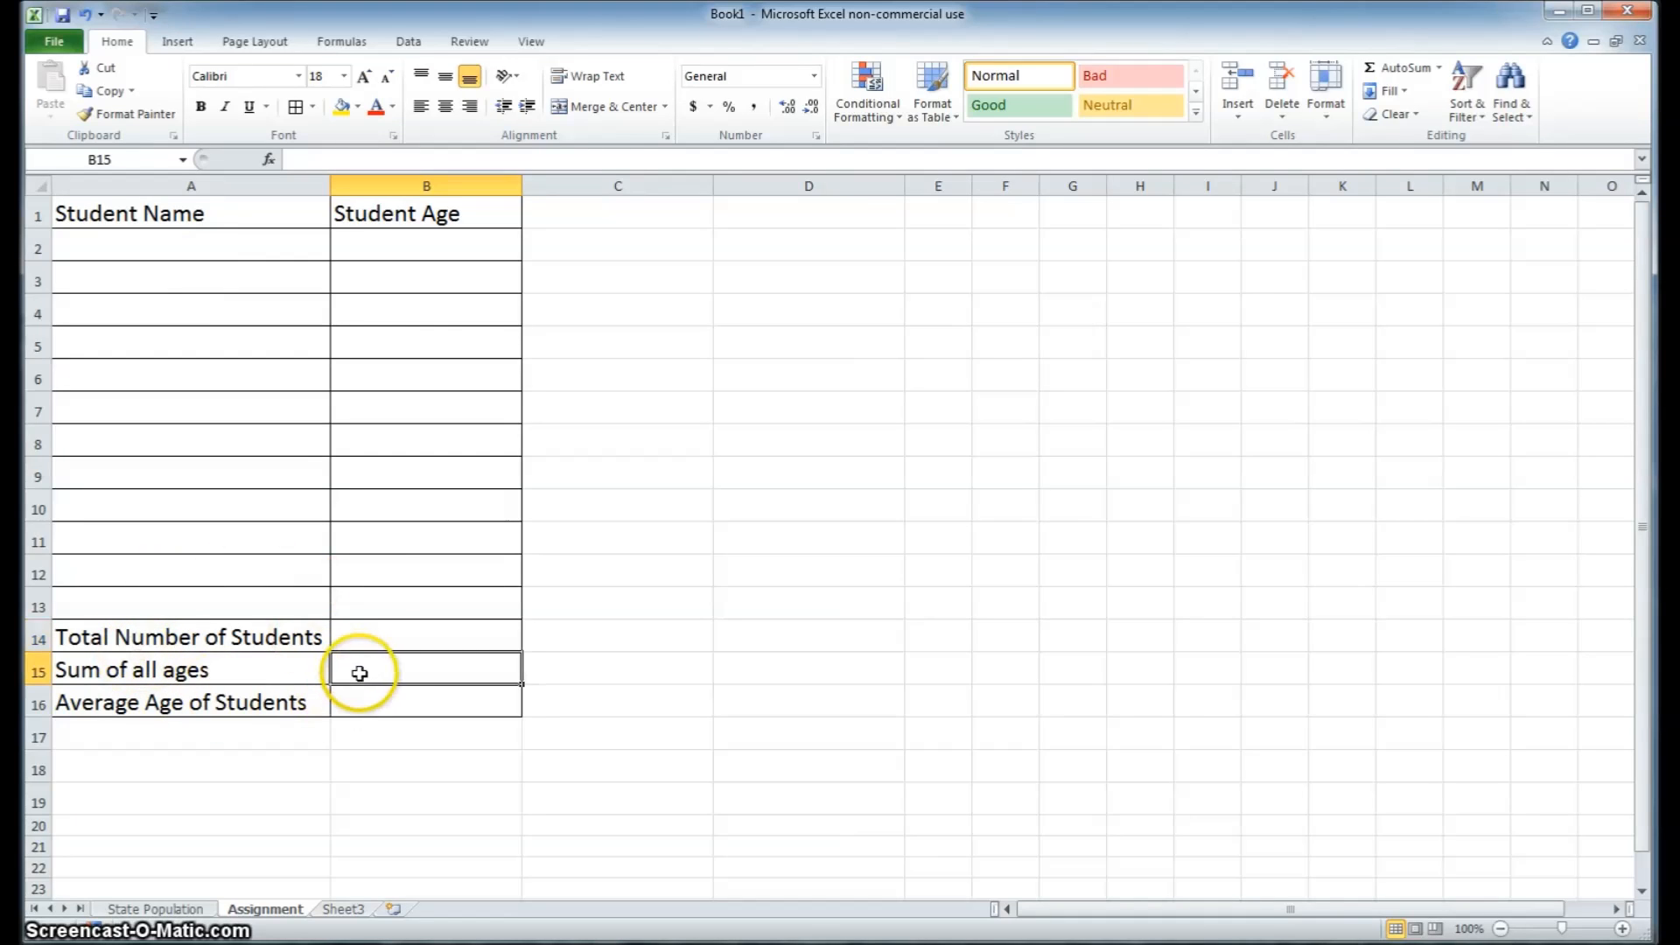
click(399, 677)
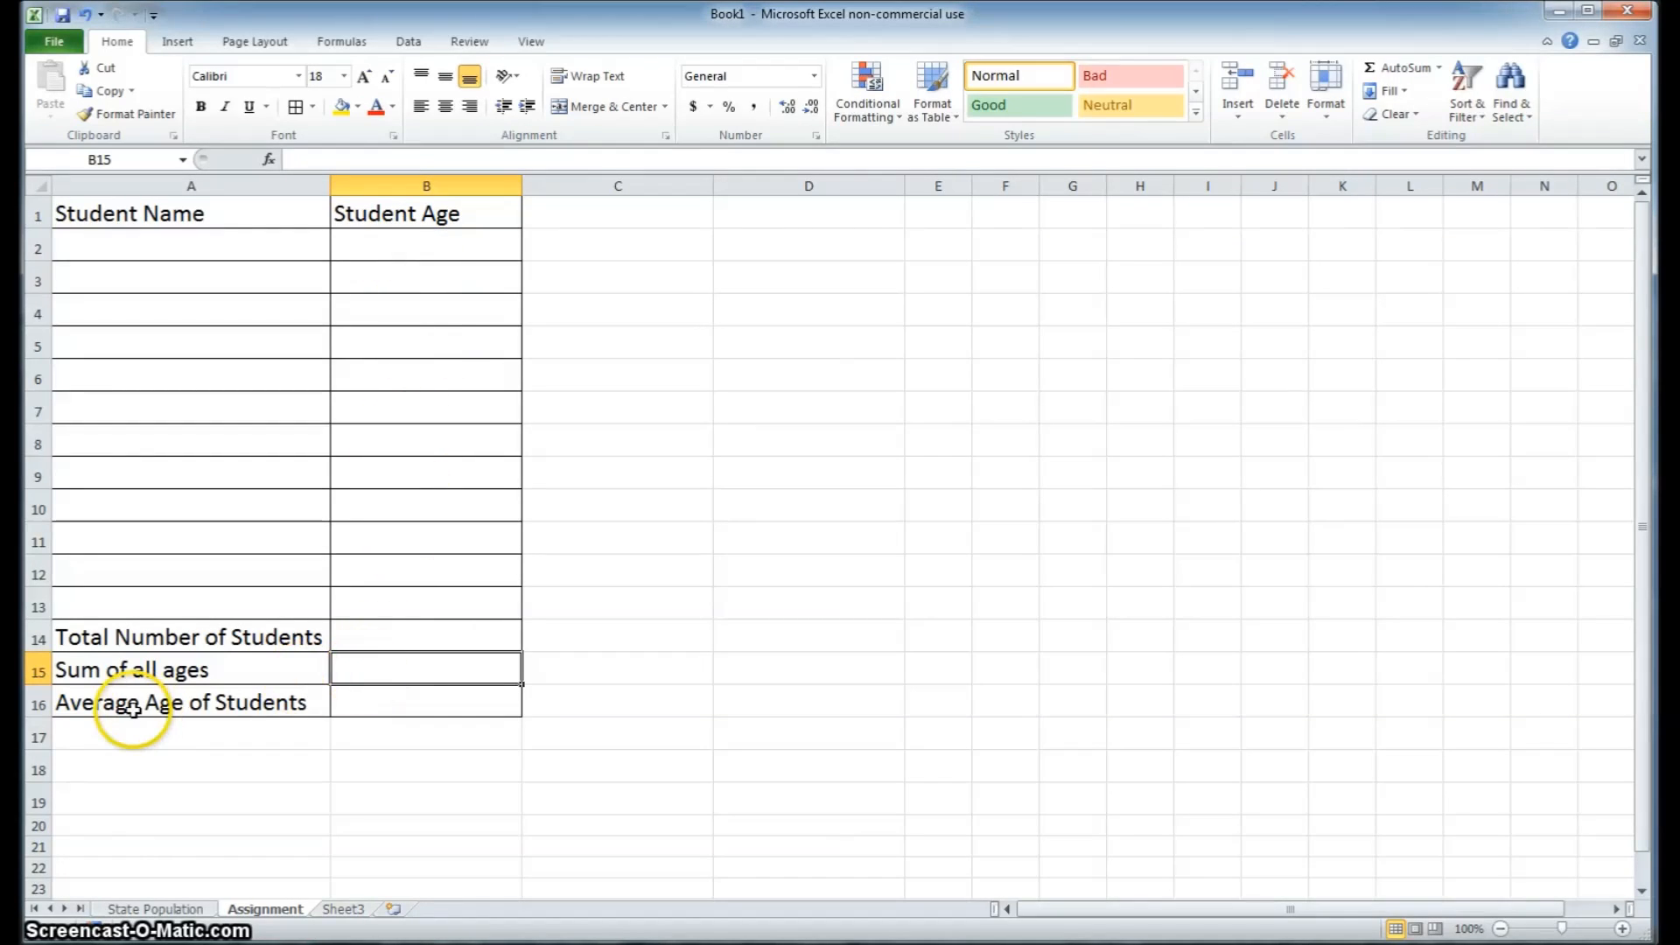
click(387, 704)
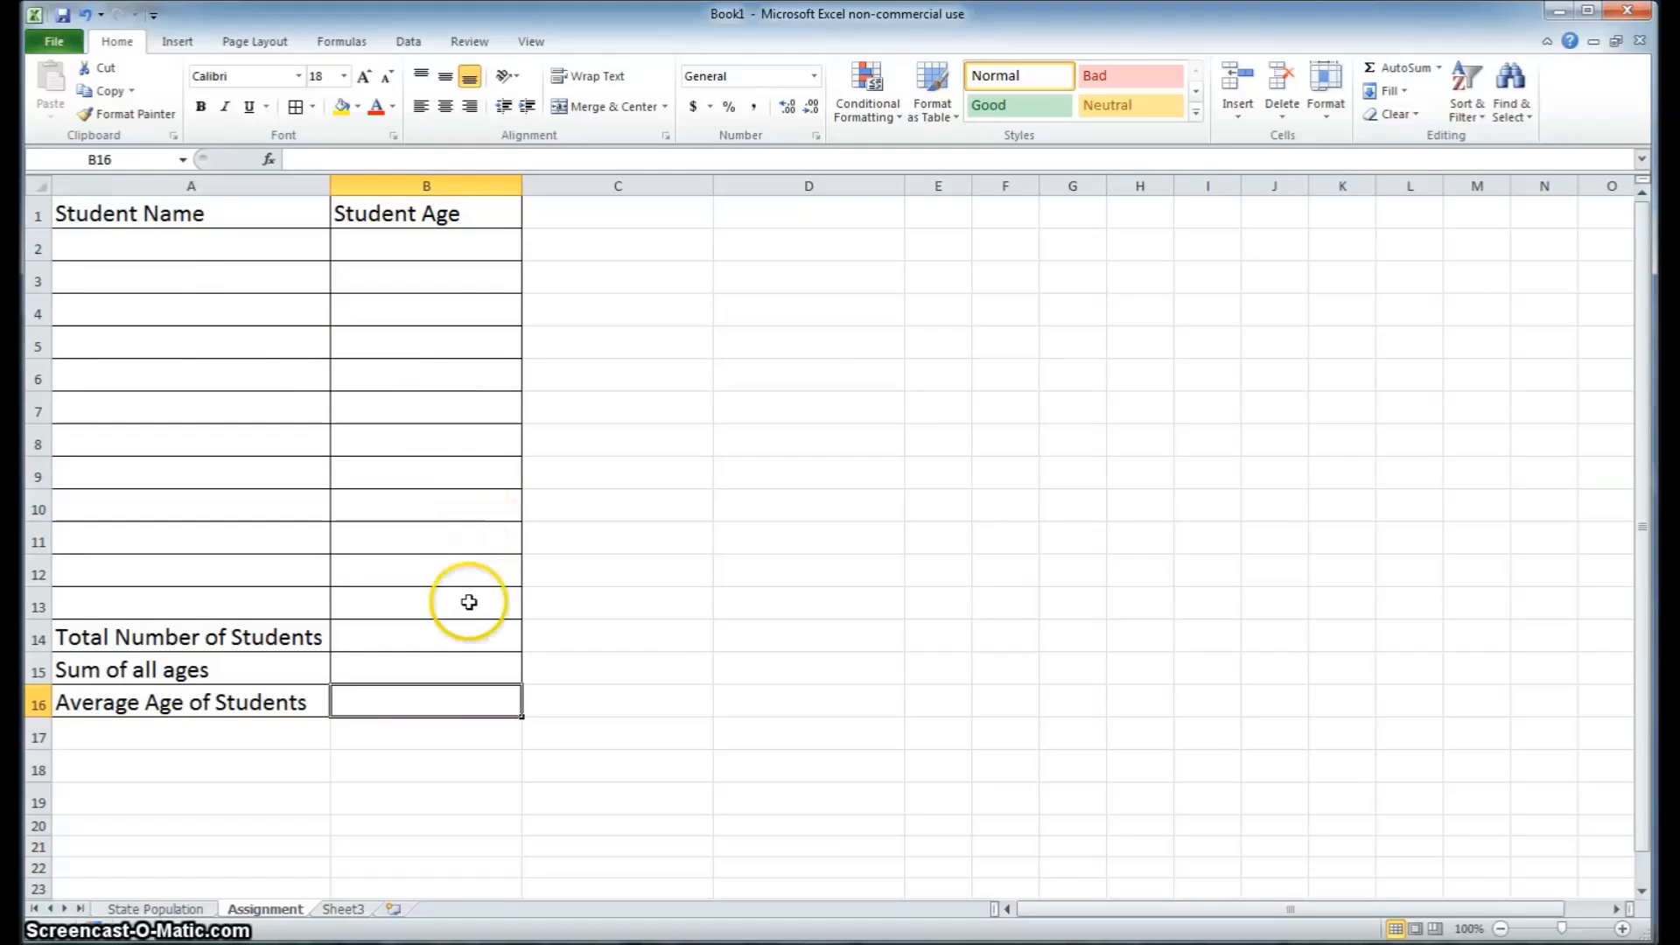
Fill the Student Name and Student Age header cells A1:B1 with a light orange theme color
click(217, 218)
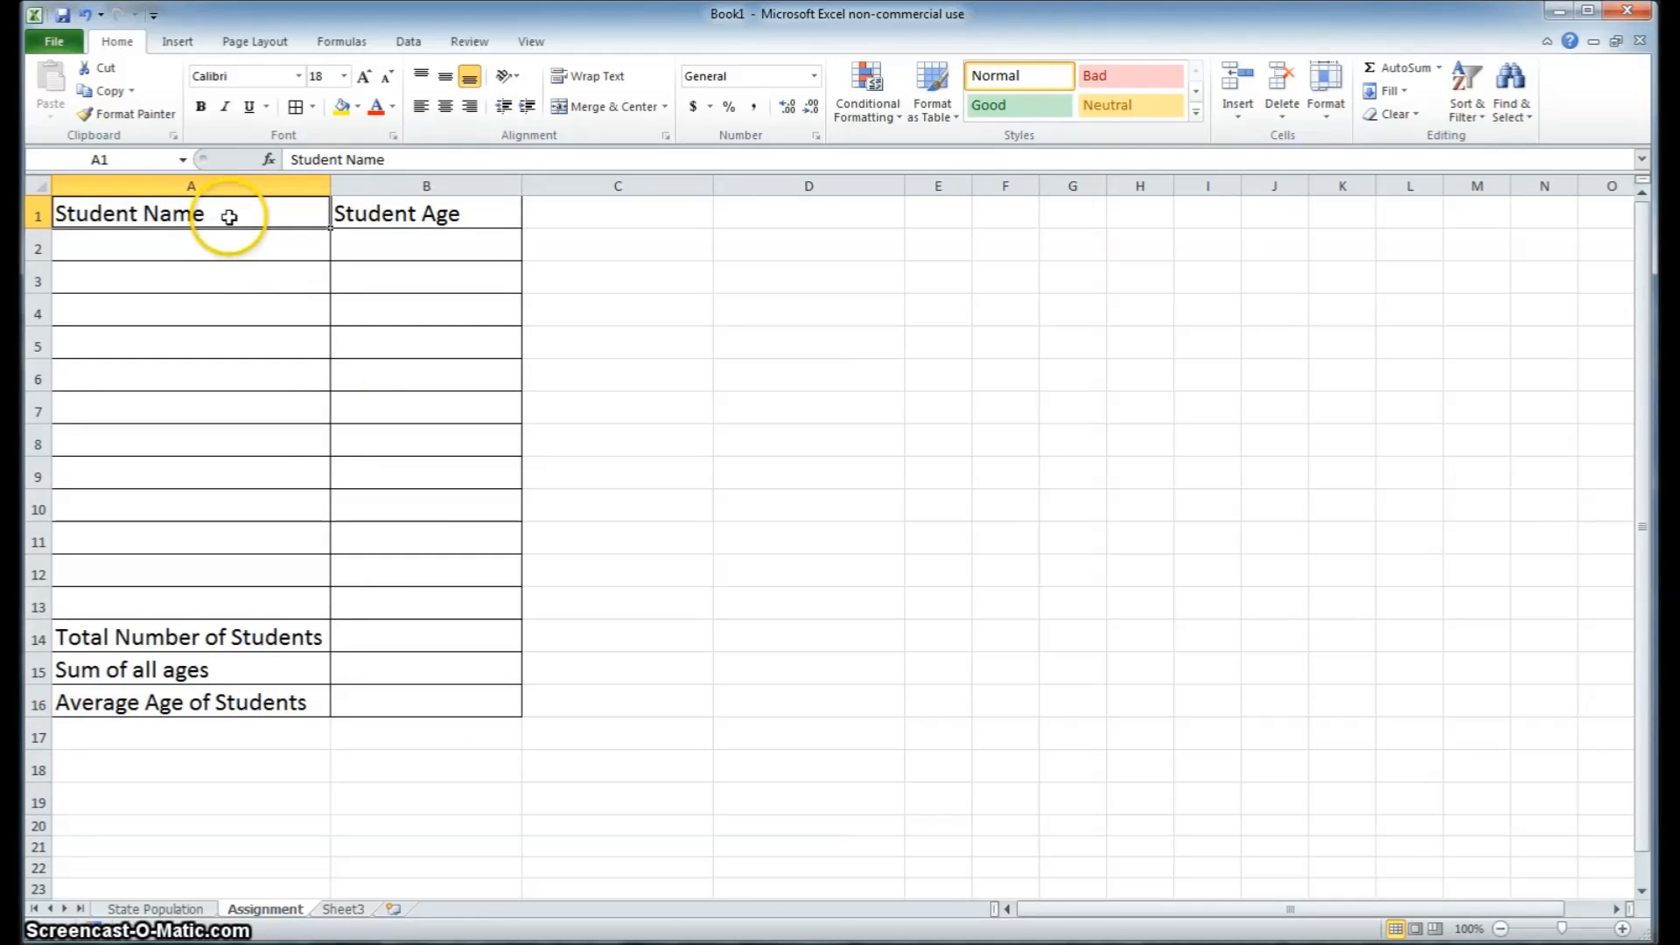
drag(275, 215, 356, 213)
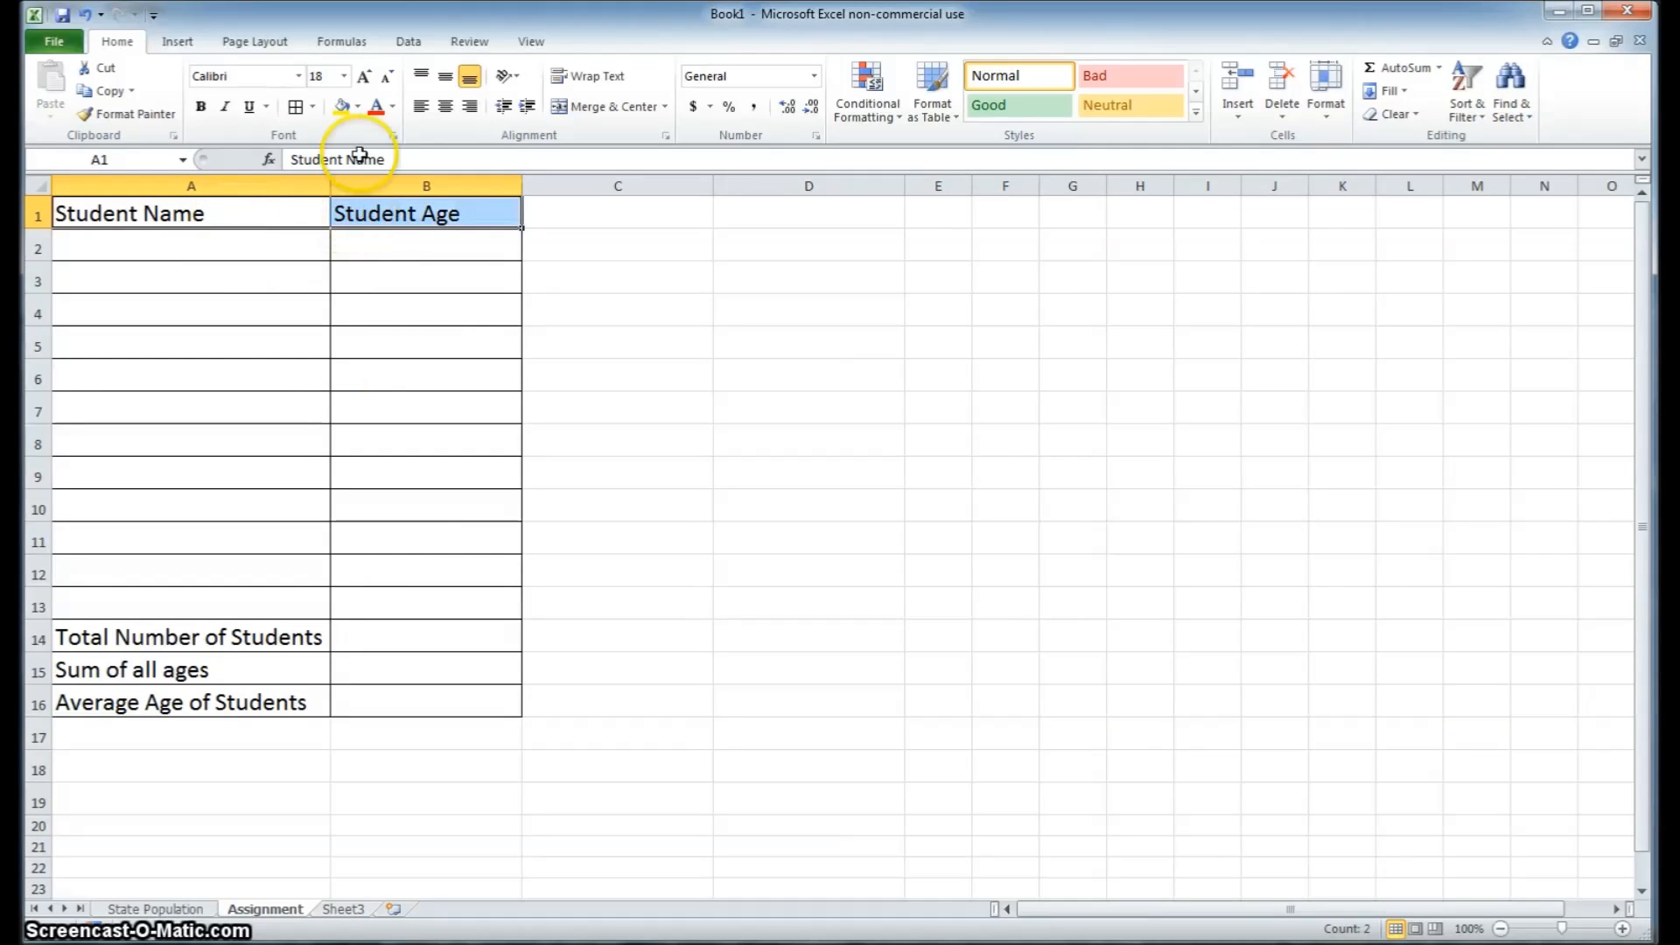
click(362, 107)
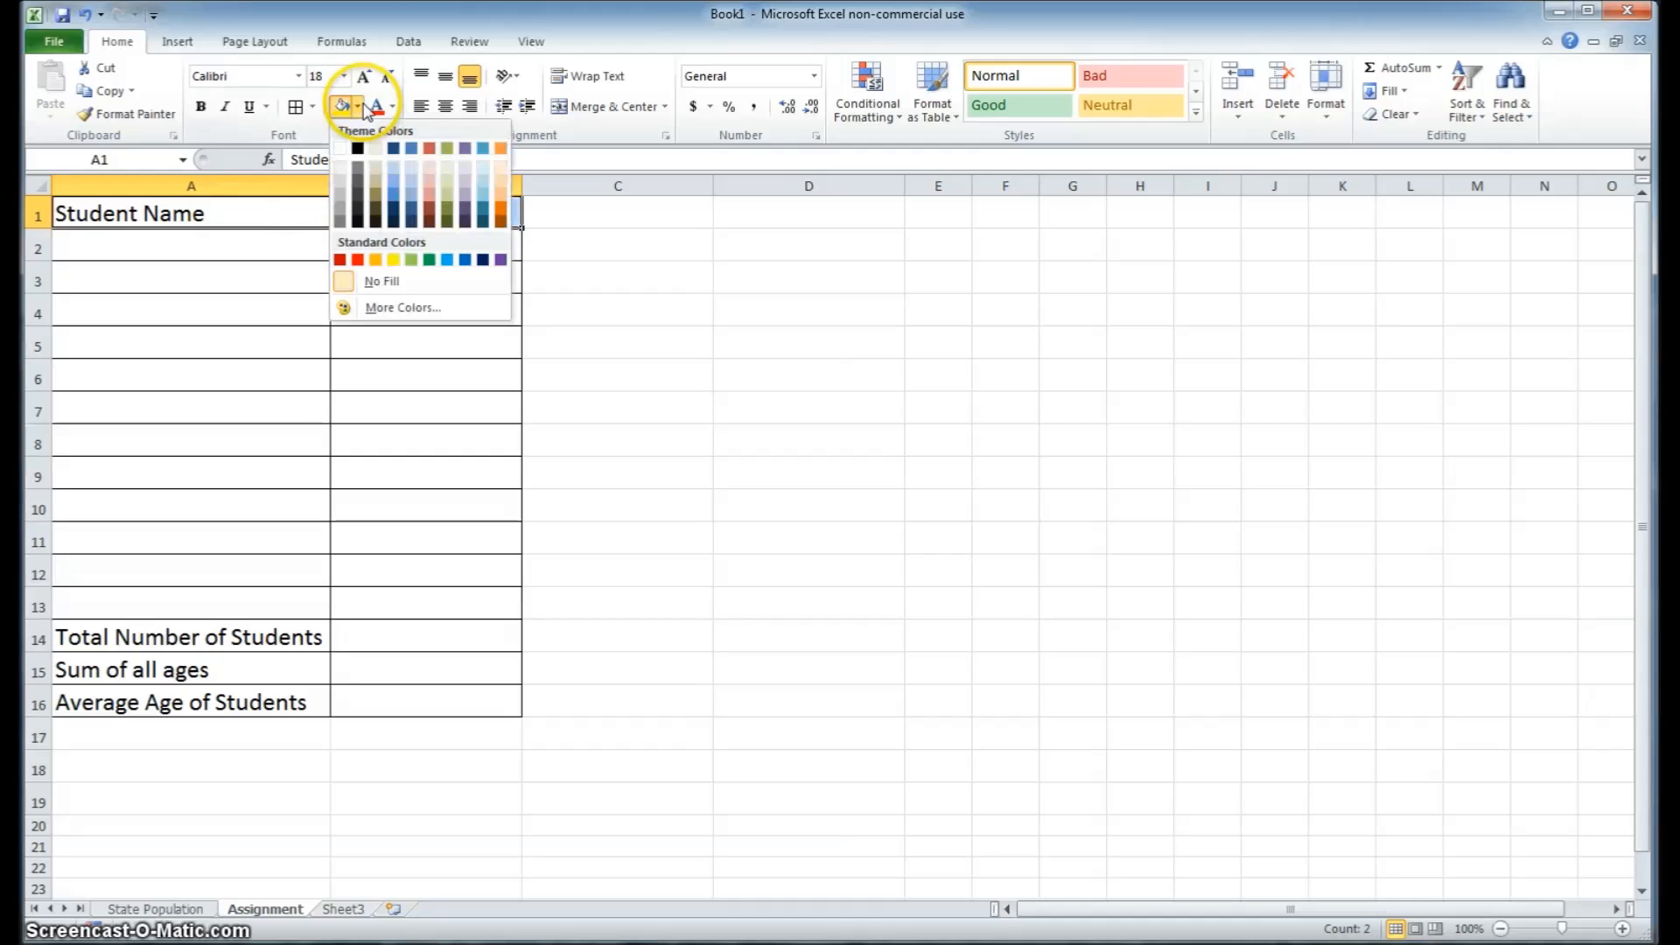
click(497, 166)
click(300, 378)
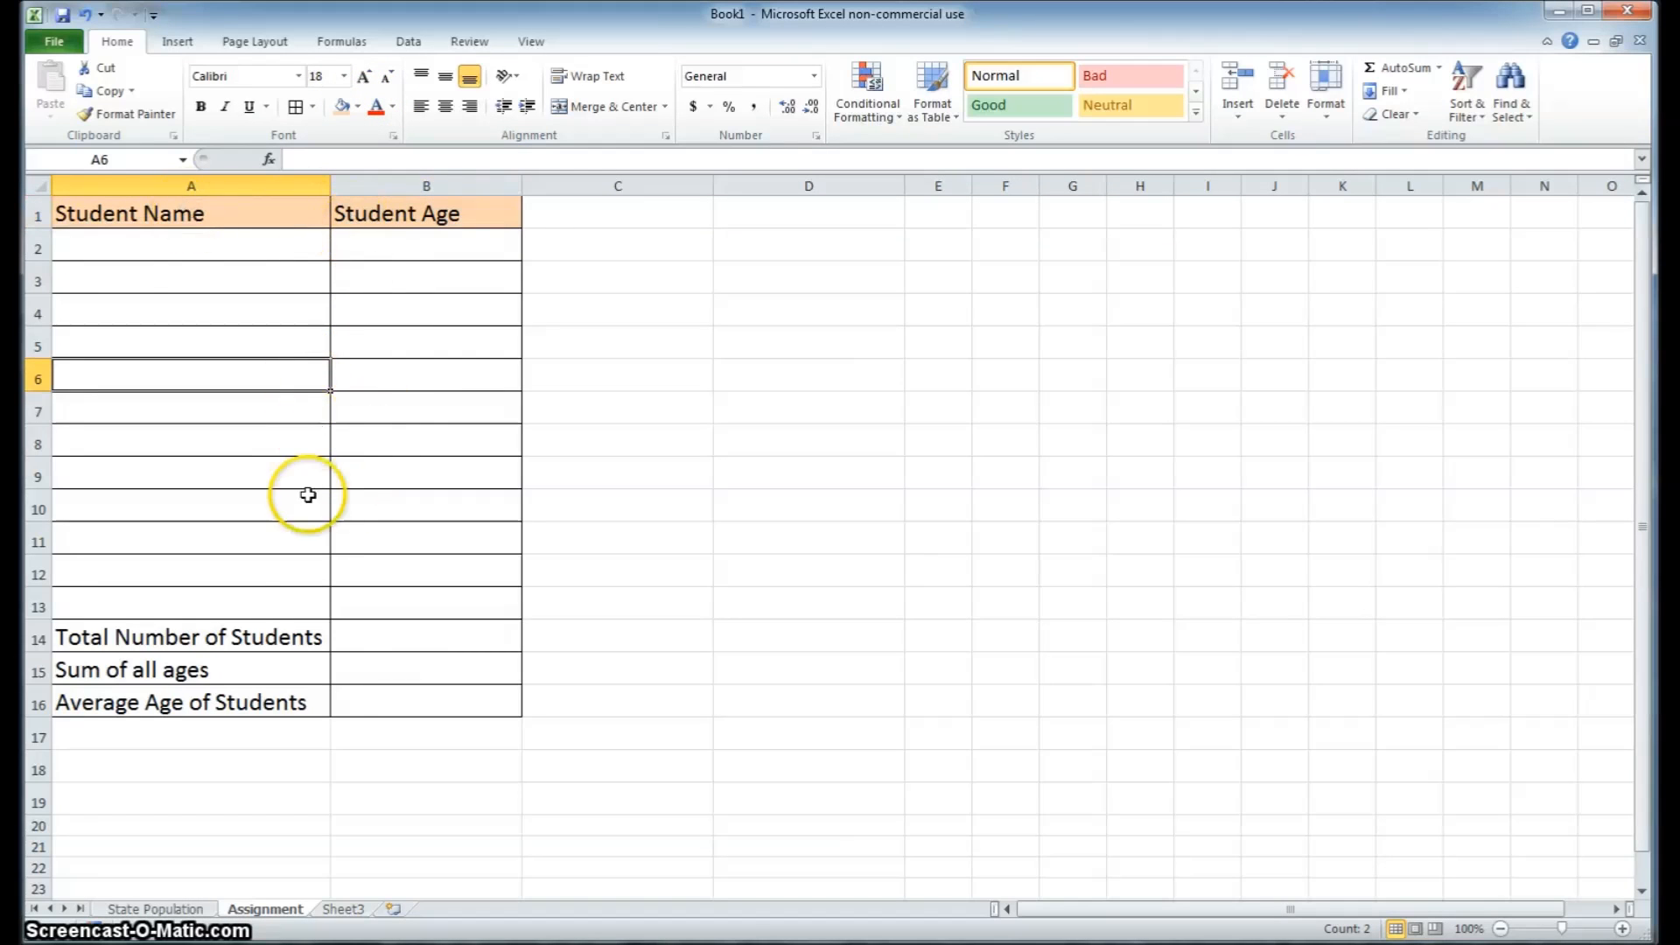